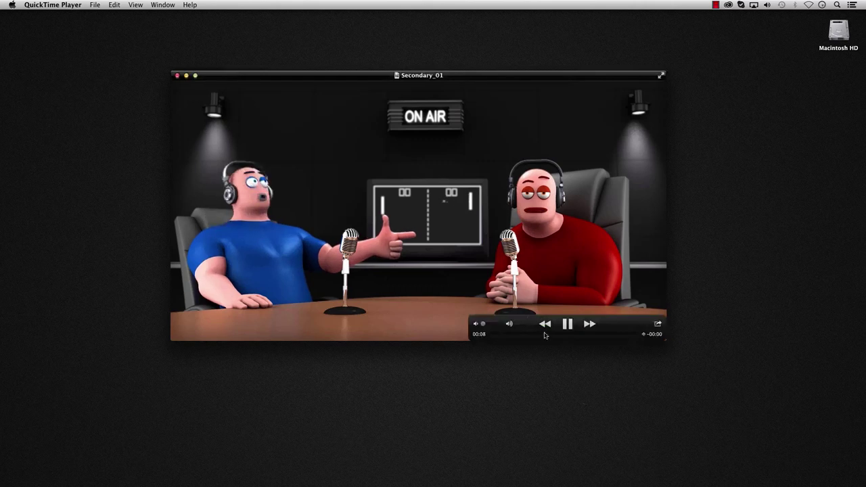
- Review the example clips Secondary_01 and Secondary_02, moving the playback controls clear of the characters
left_click(567, 324)
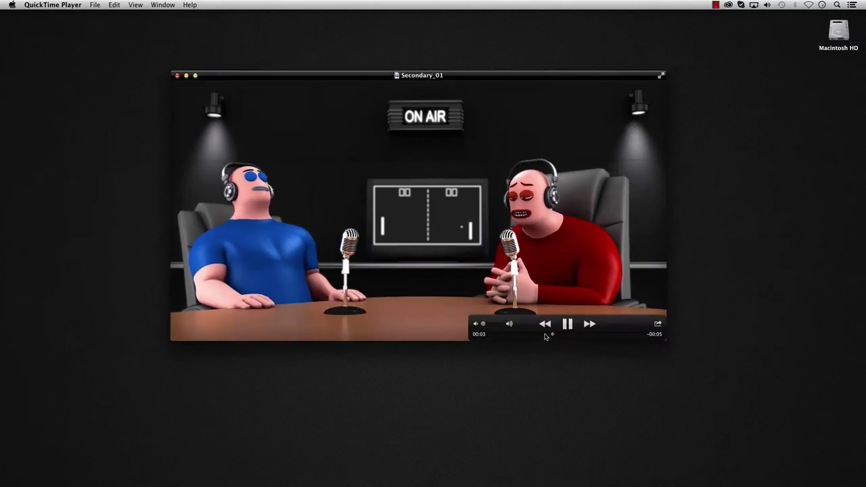
left_click_drag(546, 336, 645, 350)
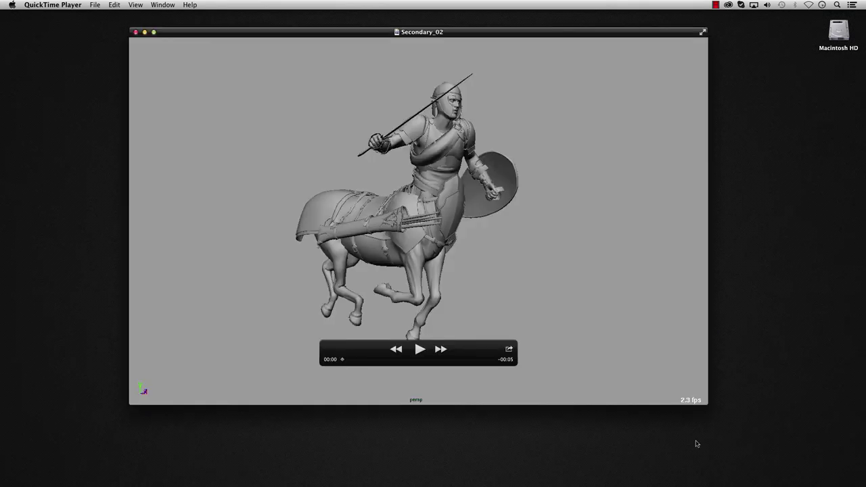
left_click_drag(435, 343, 625, 381)
left_click(611, 390)
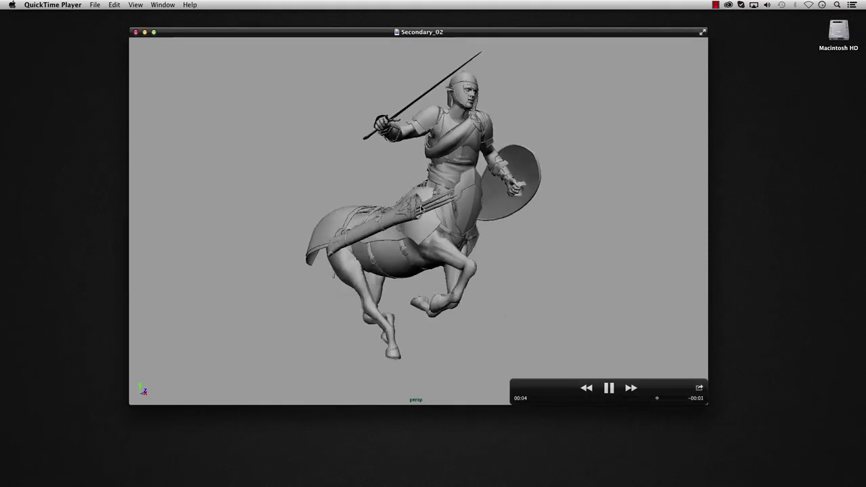
key("space")
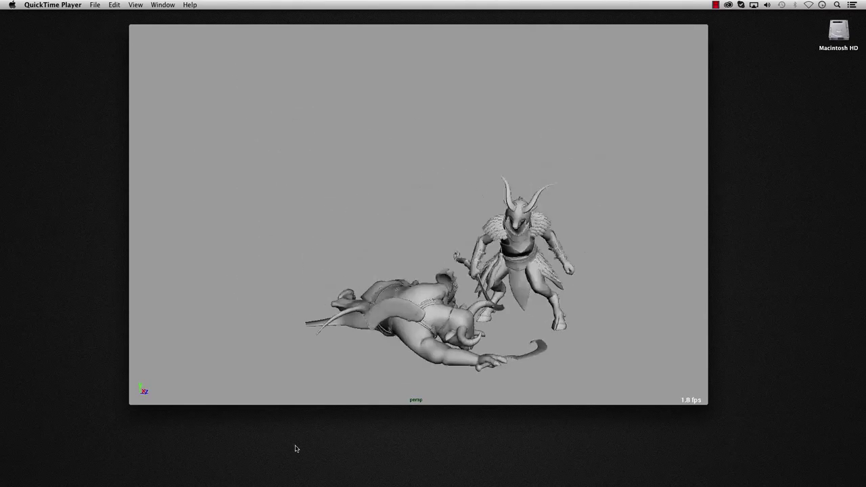
- Play the fight clip Secondary_04.mov and pause it about three seconds in
mouse_move(329, 398)
key("space")
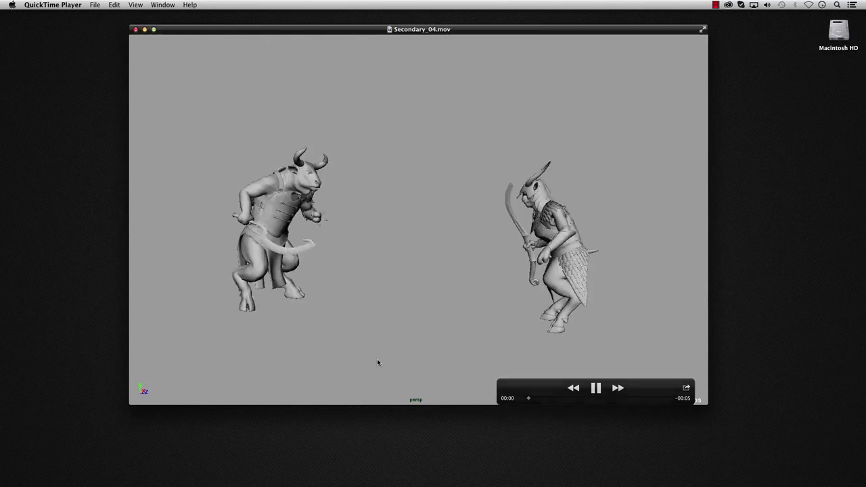
left_click(598, 388)
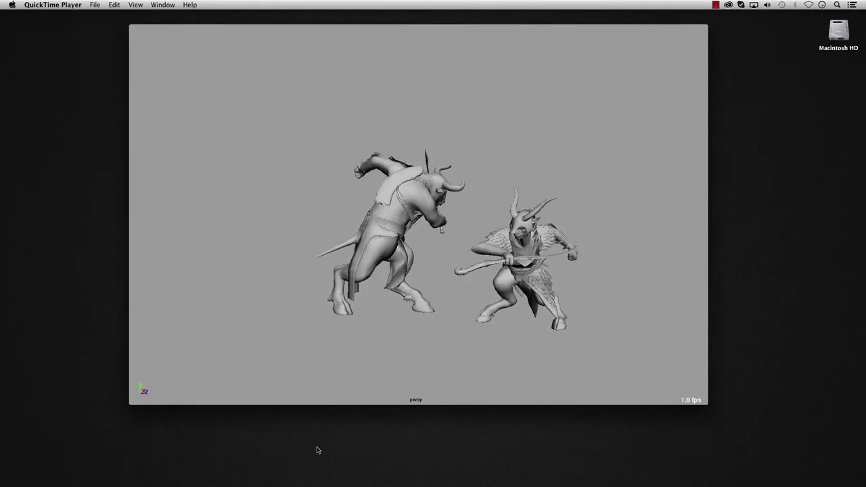
mouse_move(551, 273)
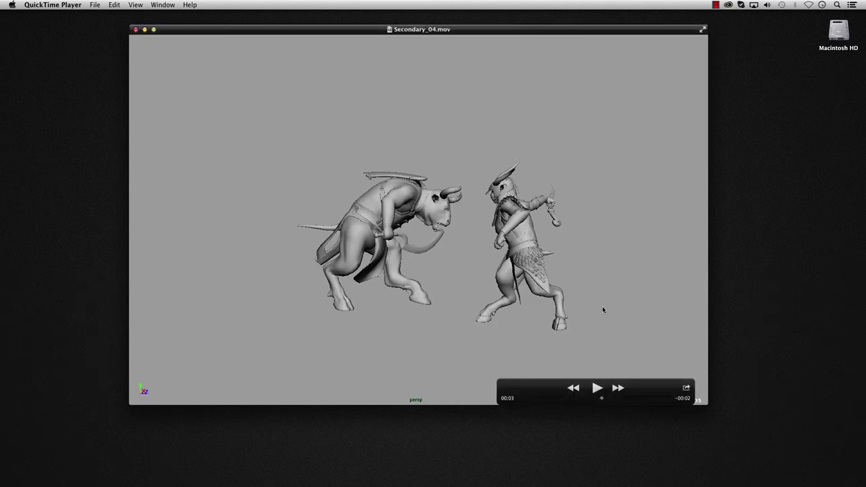
- Step through the rest of Secondary_04.mov frame by frame, then replay the clip from its start
key("Right")
key("Right")
key("Right")
key("Right")
key("Right")
key("Right")
key("Right")
key("Right")
key("Right")
key("Right")
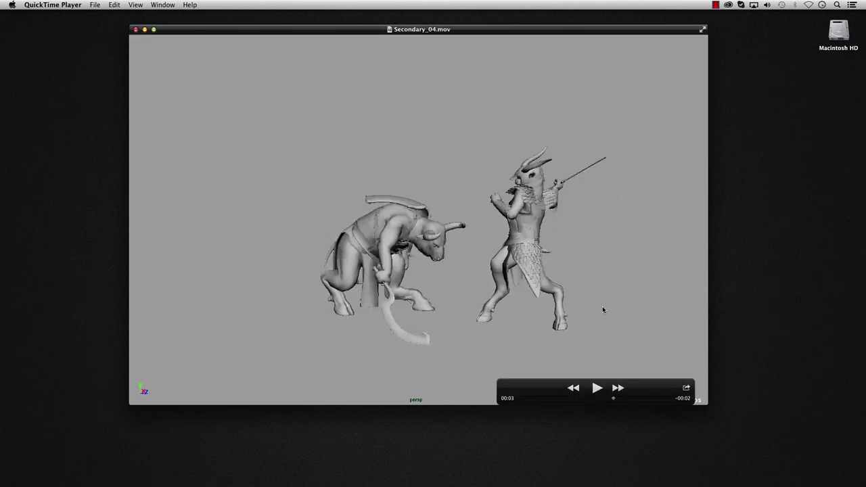
key("Right")
key("Right")
key("Right")
key("Right")
key("Right")
key("Right")
key("Right")
key("Right")
key("Right")
key("Right")
key("Right")
key("Right")
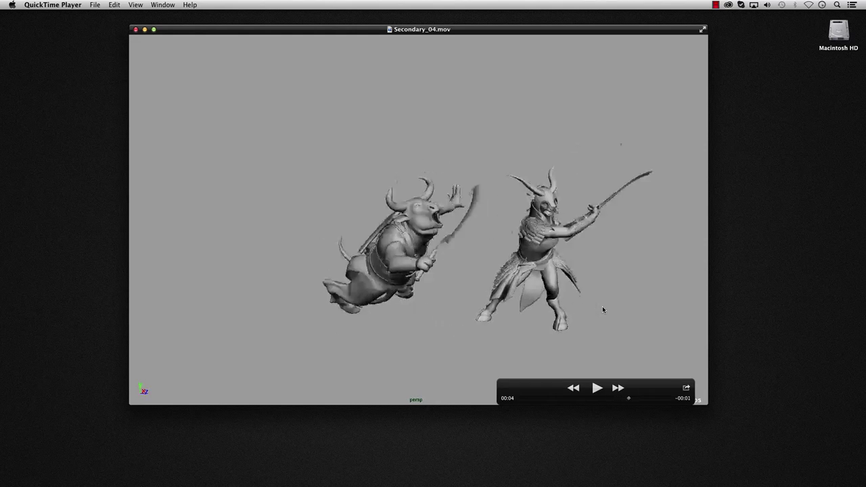
key("Right")
key("Right")
key("Right")
key("Right")
key("Right")
key("Right")
key("Right")
key("Right")
key("Right")
key("Right")
key("Right")
key("Right")
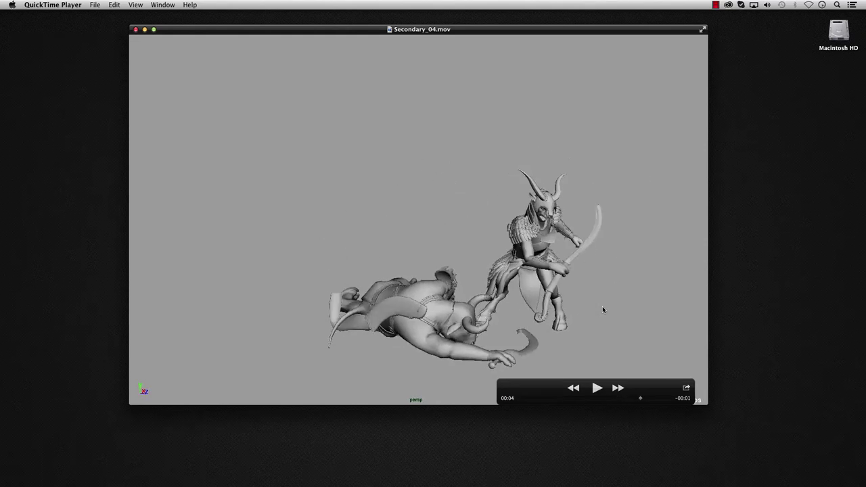
key("Right")
key("Right")
key("Right")
key("Right")
key("Right")
key("Right")
key("Right")
key("Right")
key("Right")
key("Right")
key("Right")
key("Right")
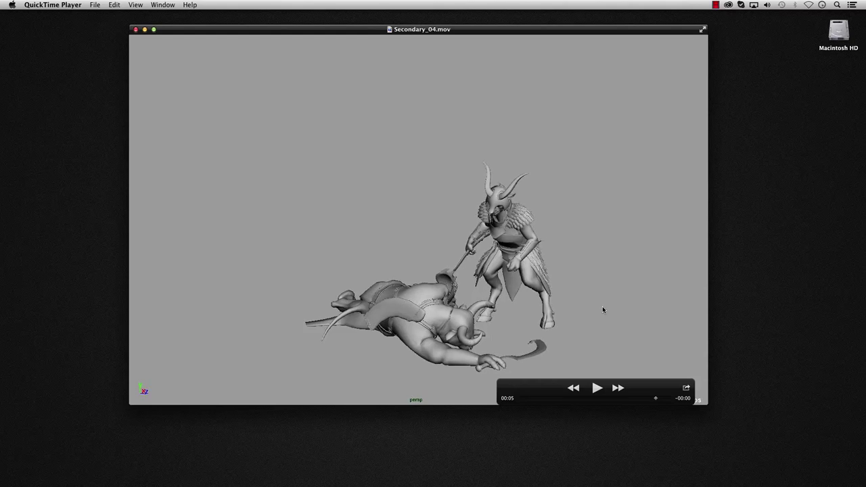
key("Right")
key("Right")
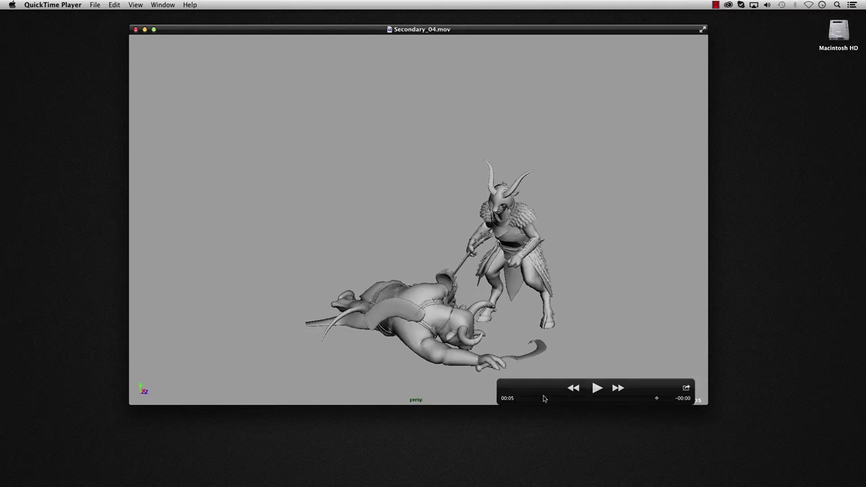
left_click_drag(544, 397, 490, 400)
left_click(596, 388)
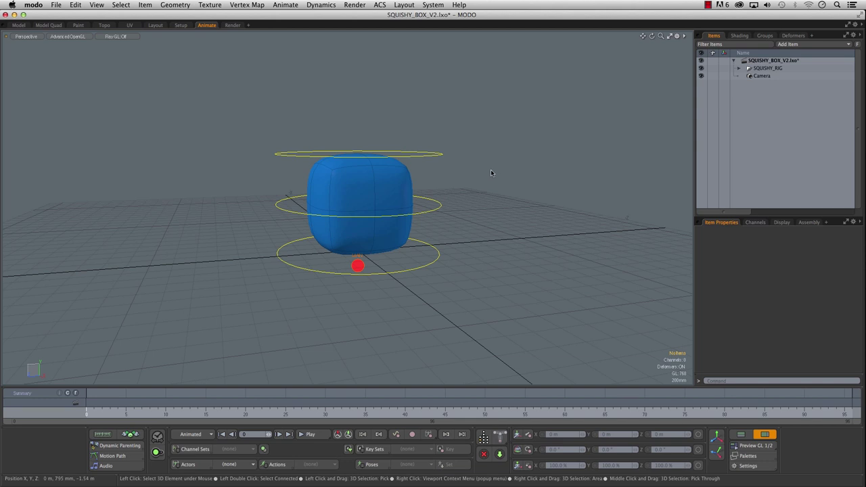
- Load BOBBLE.lxo from the 1-SECONDARY folder into the squishy box scene in MODO
left_click_drag(470, 167, 469, 197, "alt")
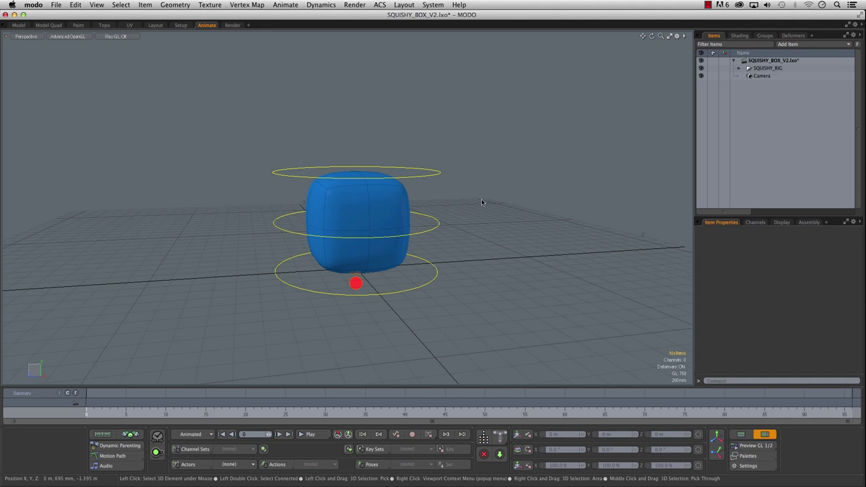
left_click_drag(482, 200, 474, 208, "alt")
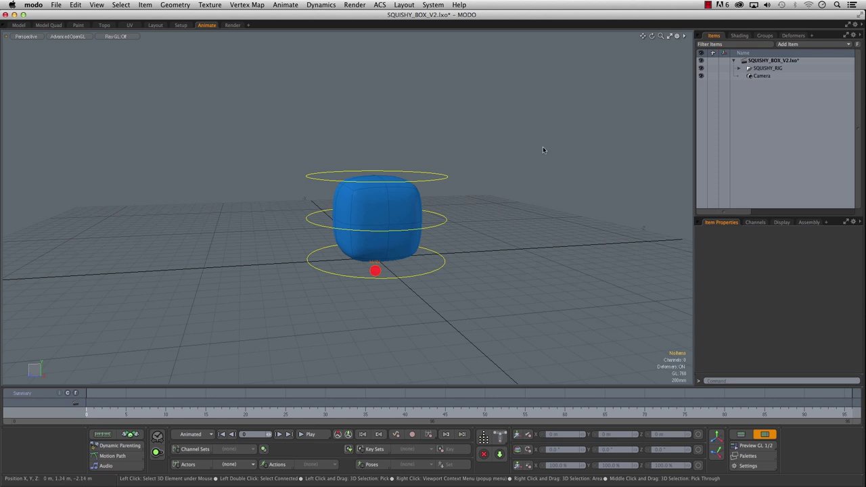
left_click_drag(519, 138, 514, 164, "alt")
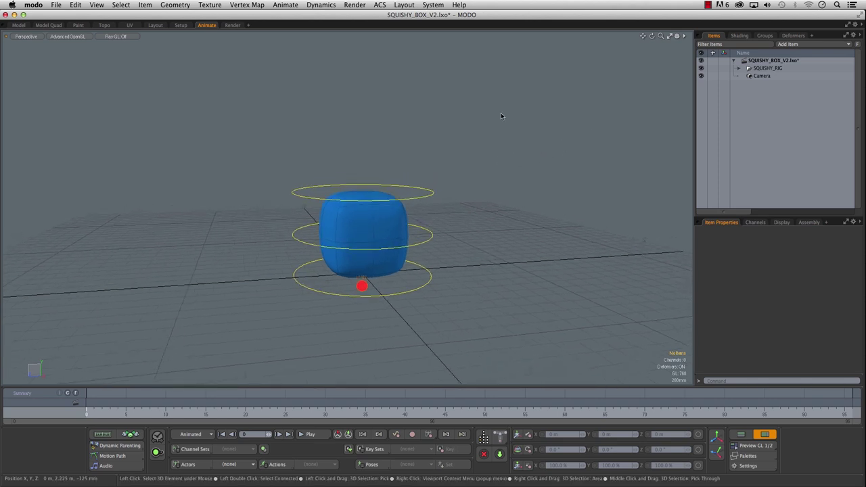
key("super+o")
left_click(293, 108)
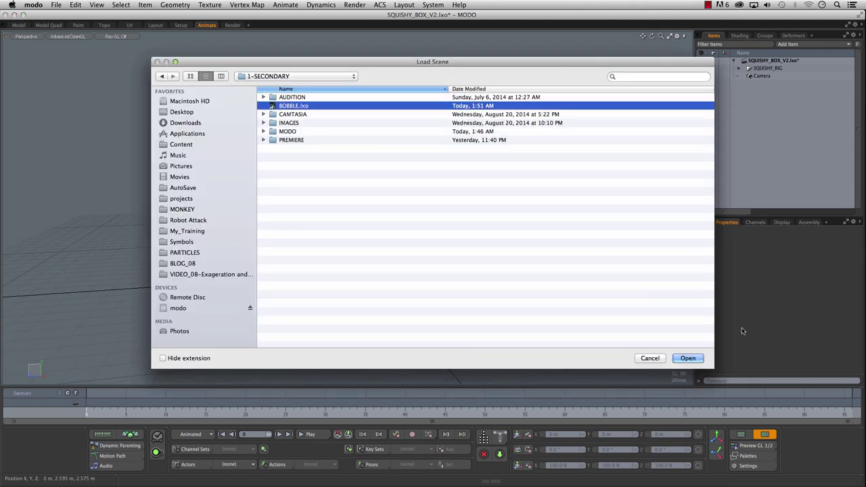
left_click(691, 360)
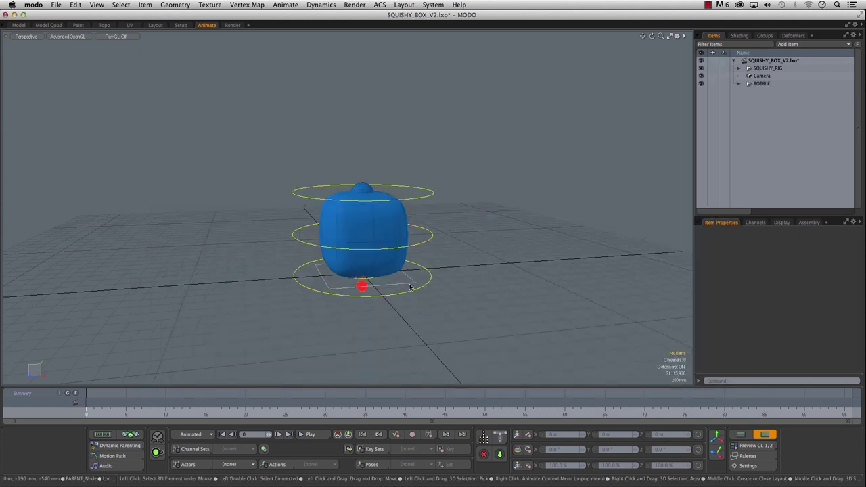
- Move the bobble's PARENT_Node up to about 980 mm in Y, onto the top of the box
left_click_drag(404, 314, 422, 318, "alt")
left_click(397, 294)
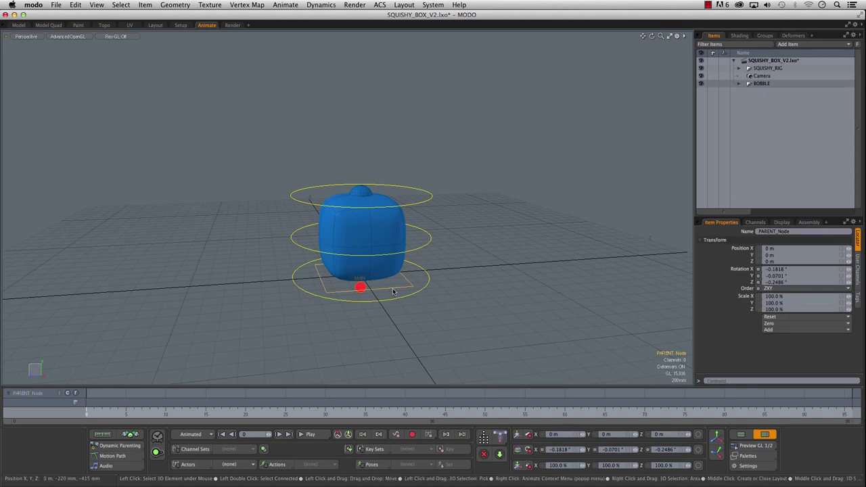
key("w")
left_click_drag(361, 265, 346, 178)
scroll(366, 152, "up", 5)
scroll(342, 203, "down", 5)
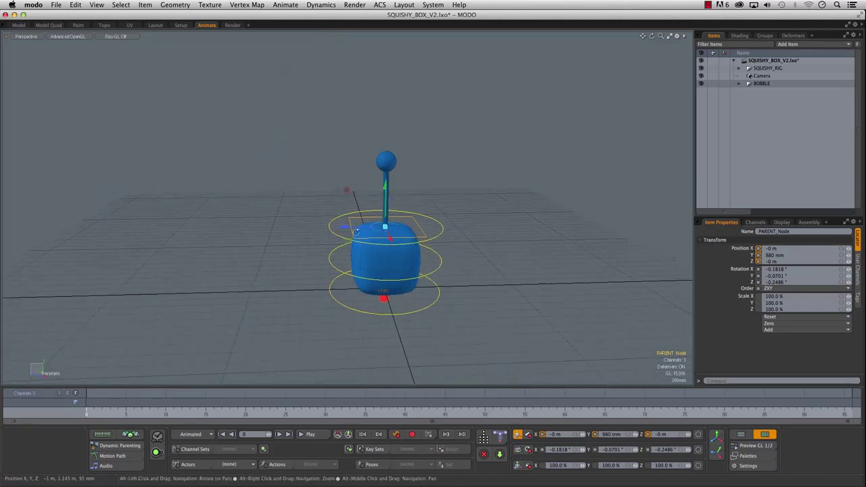
- Fine-tune the height of the bobble's PARENT_Node to 985 mm in Y so its base sits on the box
mouse_move(329, 249)
left_mouse_down("alt")
mouse_move(313, 249)
mouse_move(342, 243)
left_mouse_up("alt")
right_click_drag(345, 241, 419, 226, "alt")
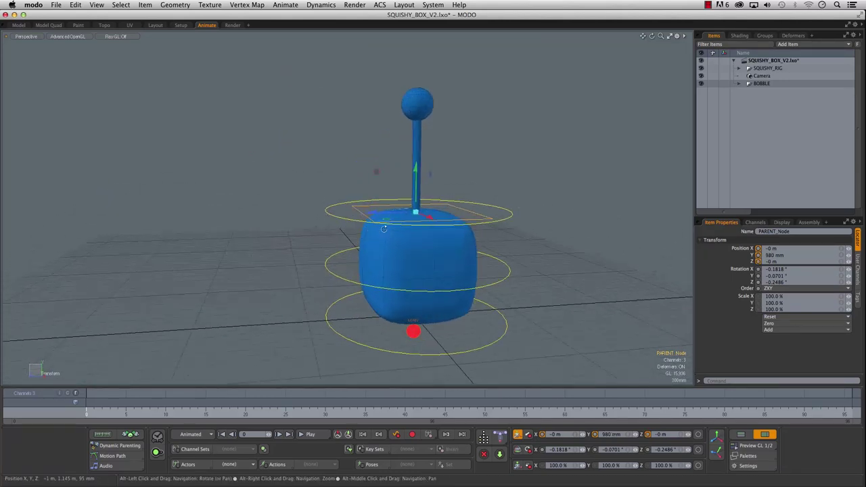
middle_click_drag(419, 227, 350, 252, "alt")
right_click_drag(350, 252, 377, 252, "alt")
left_click_drag(349, 188, 349, 186)
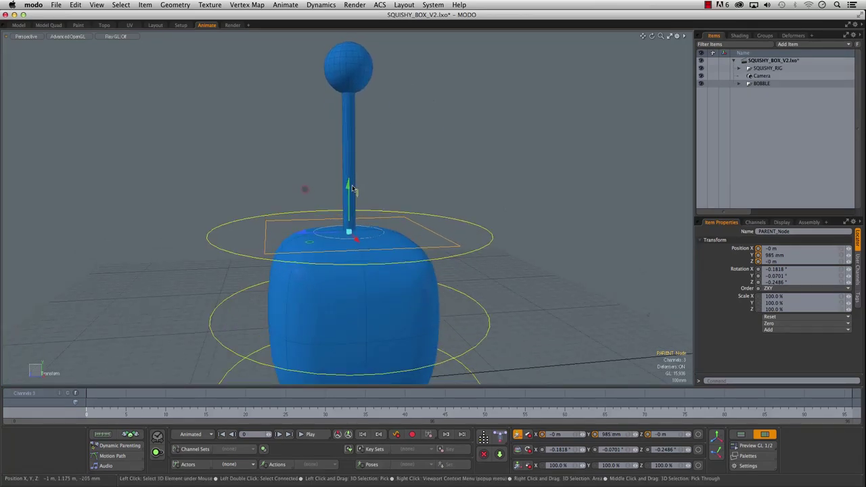
scroll(366, 210, "up", 4)
scroll(372, 215, "down", 6)
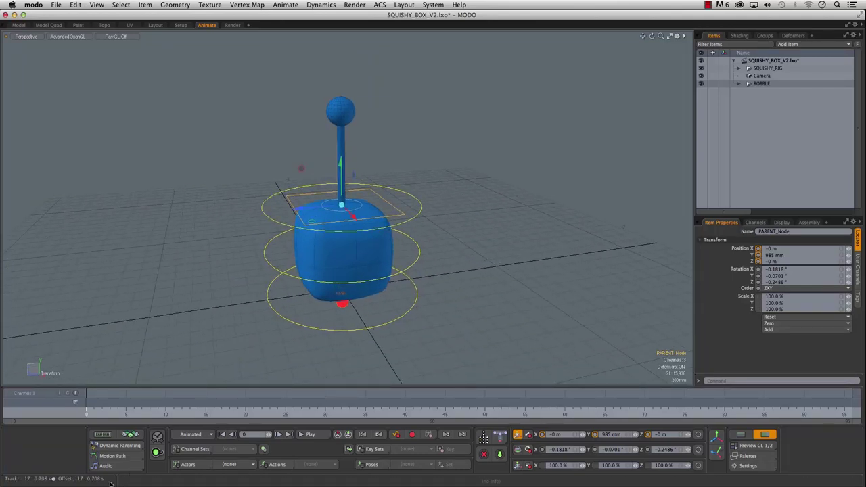
- Dynamically parent the bobble's PARENT_Node to the box's top control ring
left_click(117, 446)
left_click(204, 424)
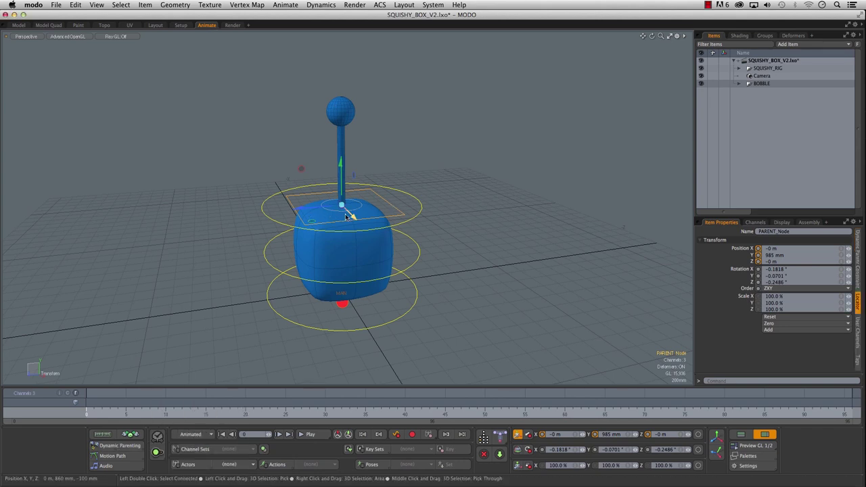
right_click_drag(315, 217, 365, 217, "alt")
key("space")
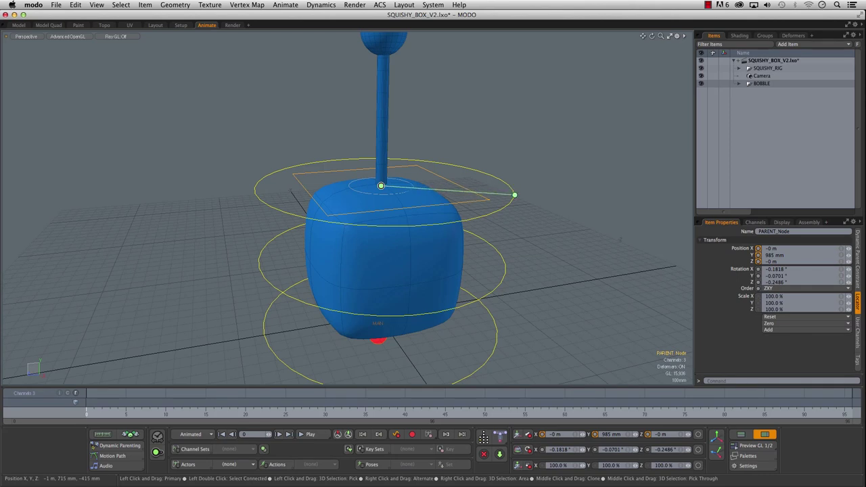
key("space")
- Test the parenting by rotating CTL_Top 36° about X, and undo the test rotation
left_click_drag(524, 229, 506, 224, "alt")
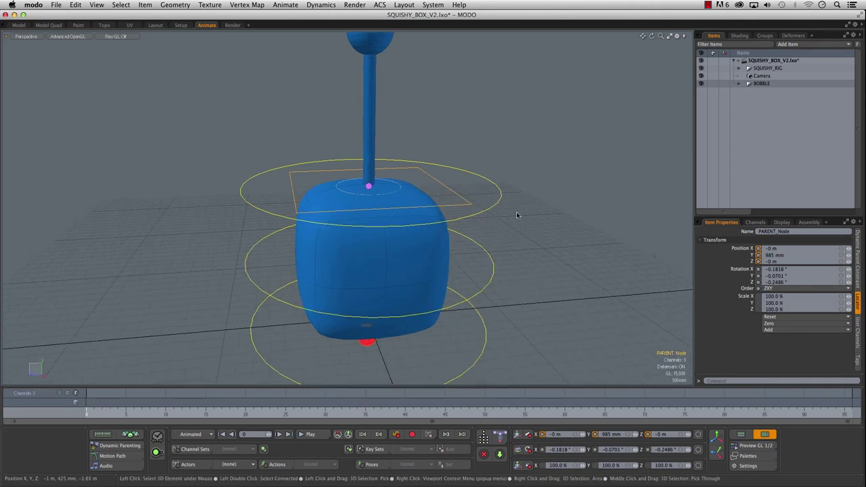
scroll(516, 212, "down", 3)
left_click(509, 208)
key("e")
left_click_drag(364, 191, 327, 220, "alt+shift")
left_click_drag(344, 176, 331, 199)
key("w")
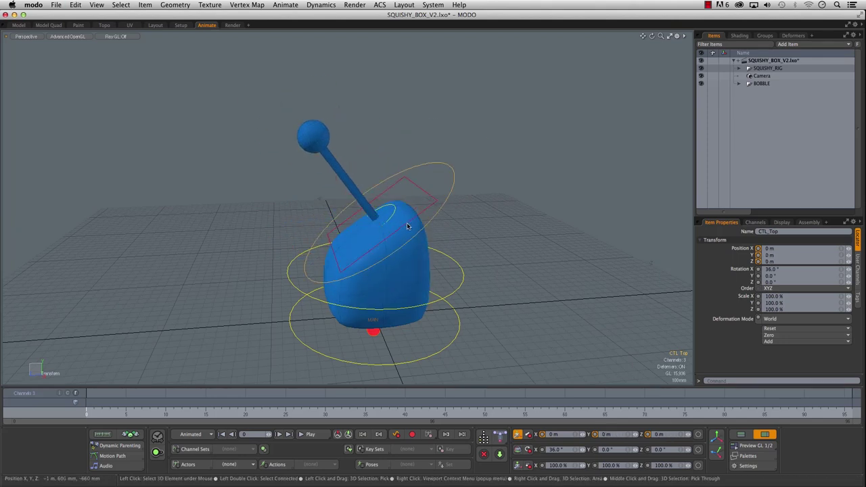
key("super+z")
key("super+z")
key("super+z")
key("super+z")
- Hide the bobble's square PARENT_Node locator in the viewport and clear the selection
left_click_drag(504, 185, 457, 197, "alt")
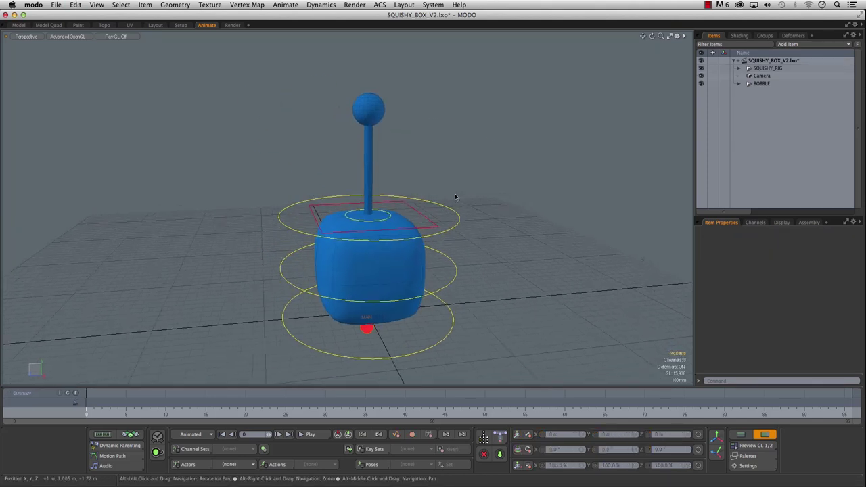
left_click_drag(508, 209, 454, 216, "alt")
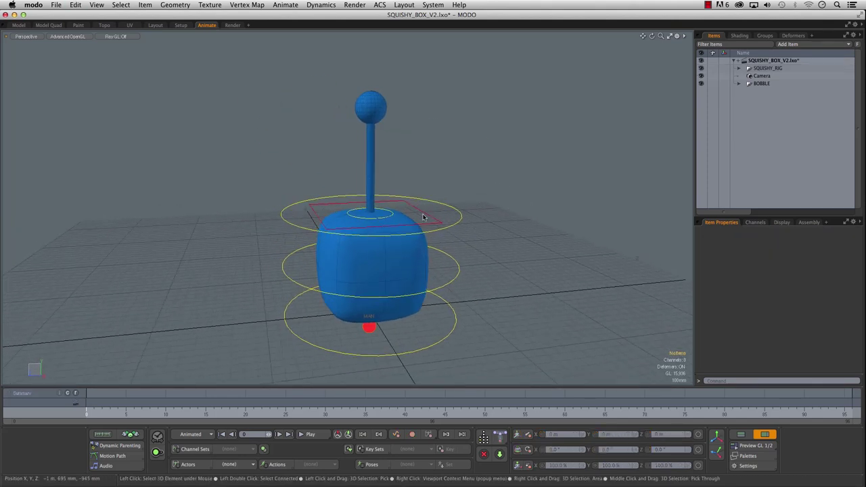
left_click(425, 217)
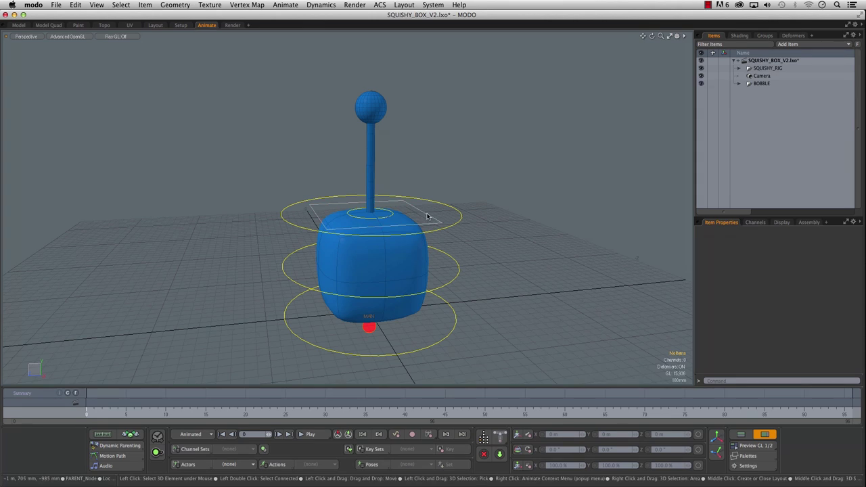
left_click(520, 191)
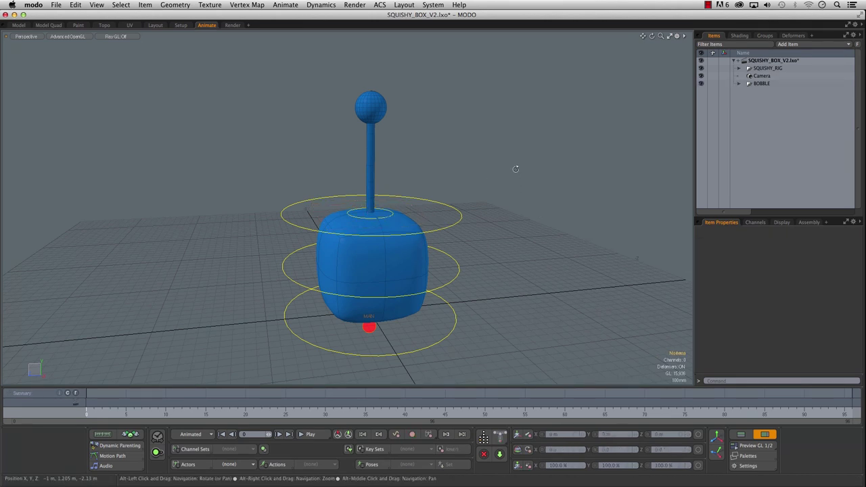
left_click_drag(512, 185, 450, 184, "alt")
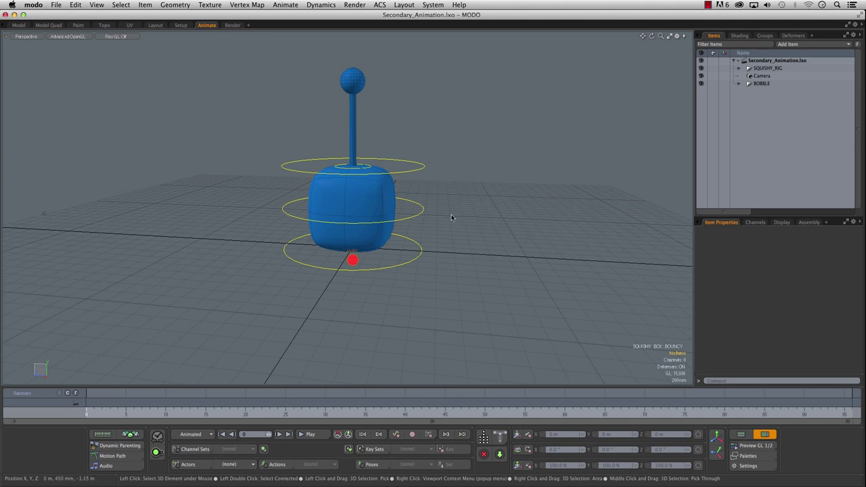
- Select the CTL_MAIN ring at the box's base and key its position at frame 0
left_click(385, 260)
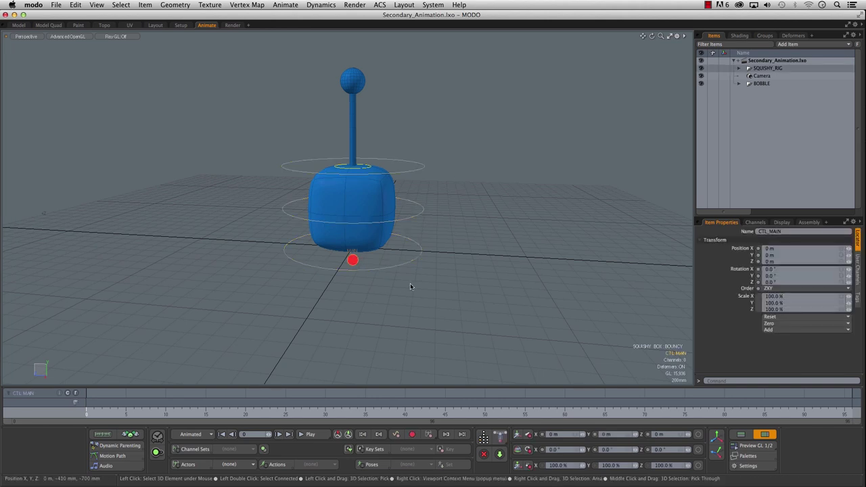
left_click_drag(412, 282, 387, 225, "alt")
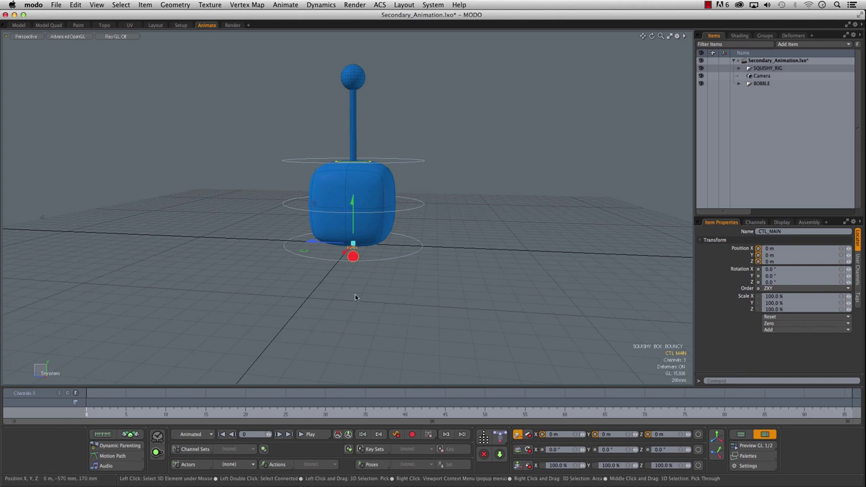
mouse_move(339, 289)
left_mouse_down("alt")
mouse_move(366, 279)
mouse_move(341, 286)
left_mouse_up("alt")
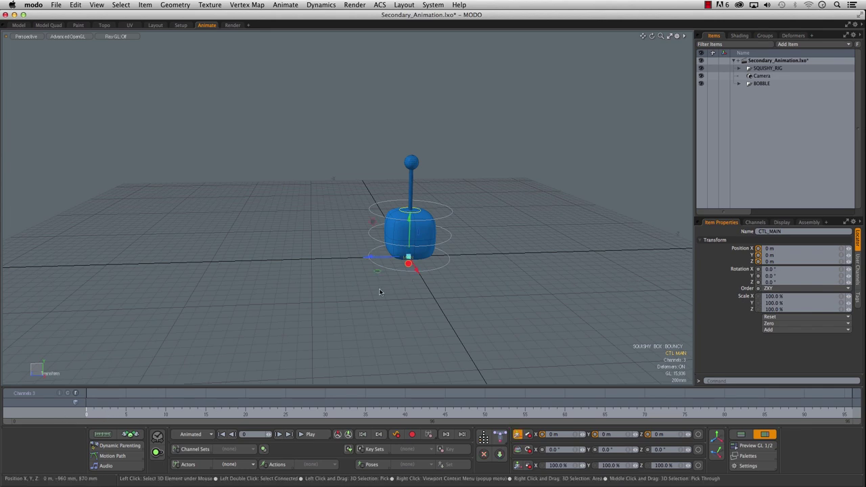
key("s")
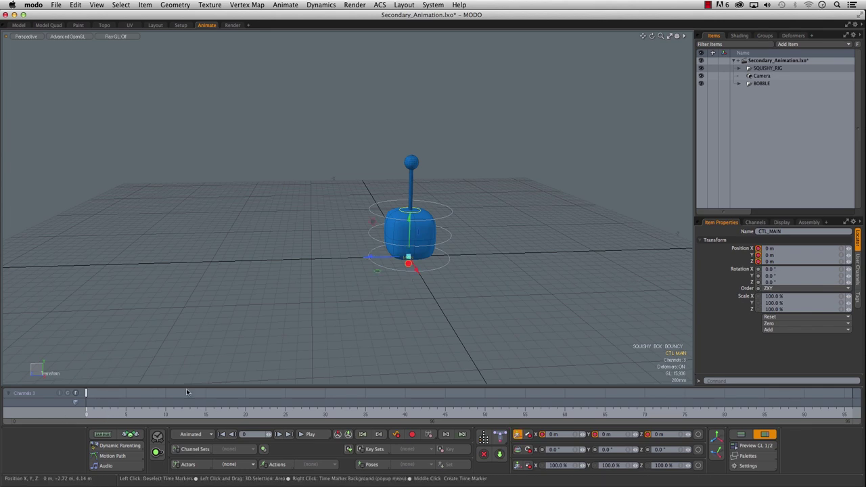
left_click(741, 435)
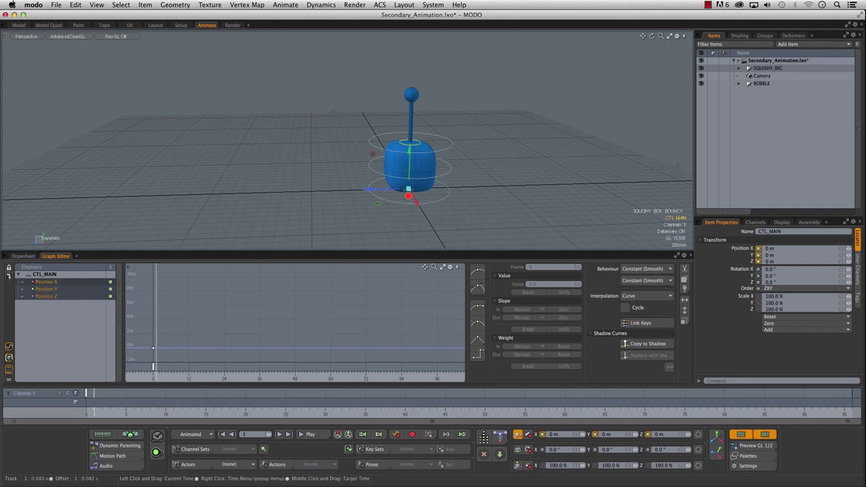
left_click(741, 435)
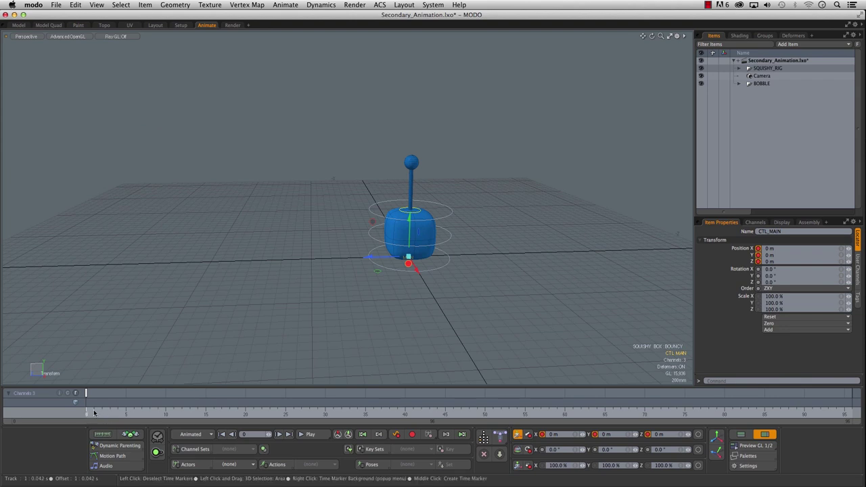
- Key CTL_MAIN sliding along Z to about 3.4 m at frame 10 and to about -3.76 m at frame 26
left_click(157, 410)
left_click(165, 414)
left_click_drag(377, 259, 208, 264)
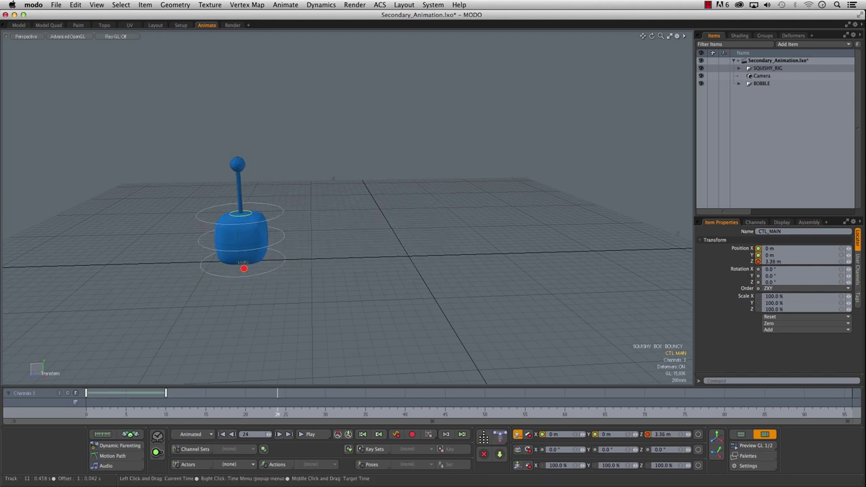
left_click(293, 414)
left_click_drag(203, 265, 545, 252)
- Switch to the Right view and key CTL_MAIN's unchanged position at frame 35 to hold the pose
left_click_drag(488, 309, 427, 279, "alt")
key("ctrl+space")
left_click(616, 312)
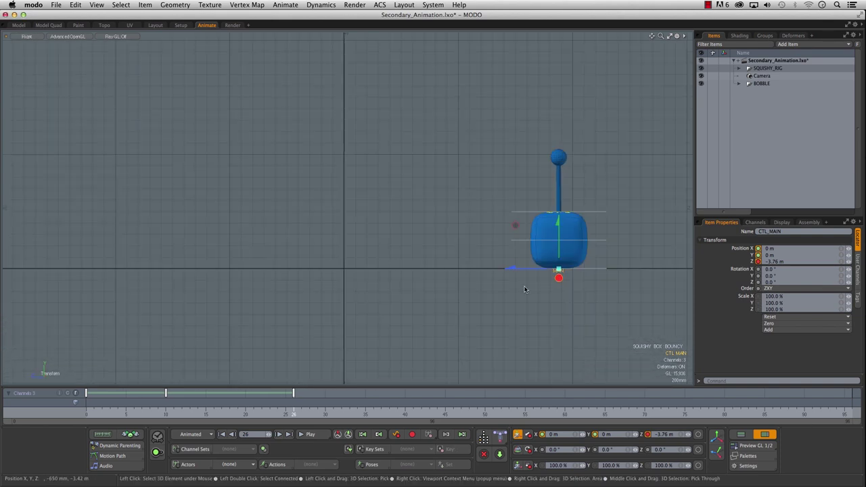
key("ctrl+space")
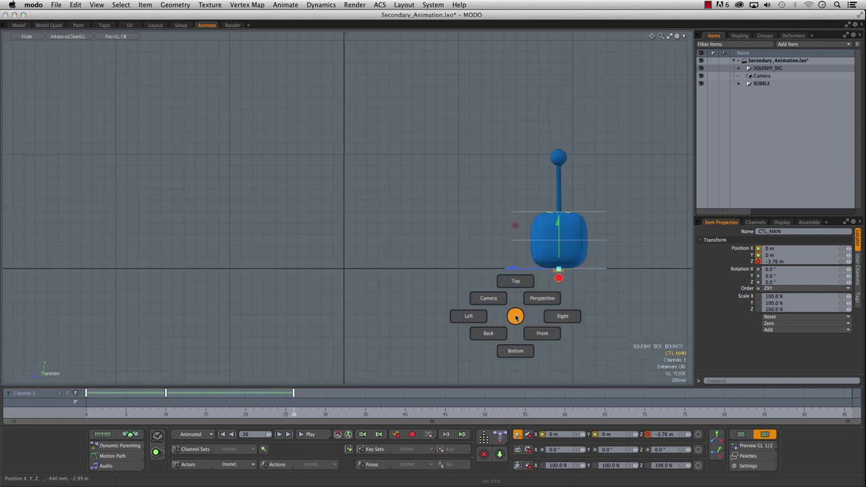
left_click(563, 318)
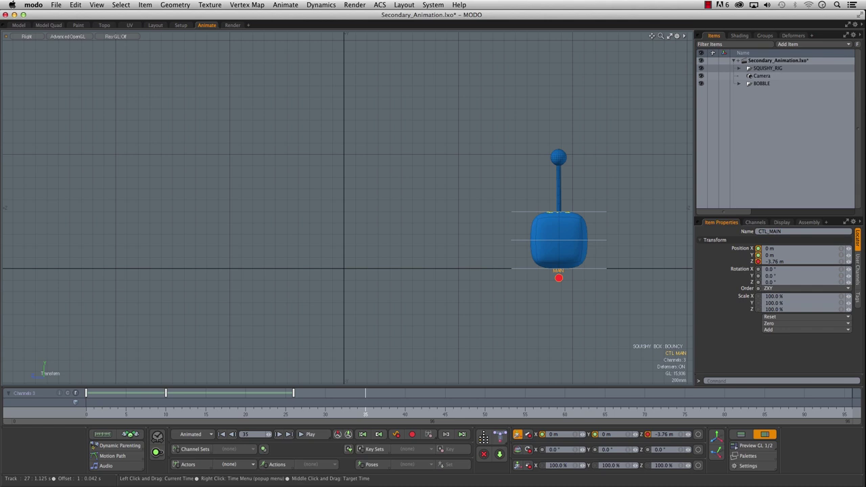
mouse_move(365, 417)
left_mouse_down()
mouse_move(150, 413)
mouse_move(331, 415)
left_mouse_up()
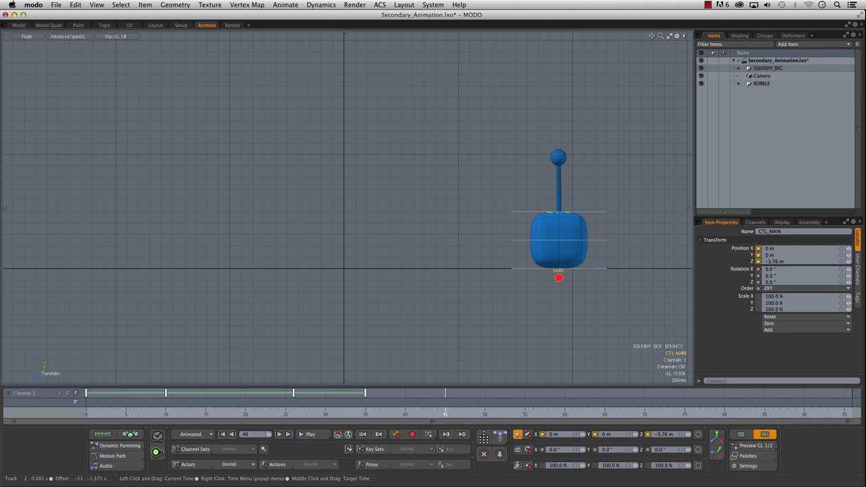
key("s")
- Block out CTL_MAIN's first two hops with keys at frames 45, 55, 65 and 75, landing at about 1.52 m in Z
key("q")
key("w")
left_click_drag(564, 273, 257, 270)
left_click(525, 415)
- Key a smaller hop at frame 85, its landing at about 3.05 m in Z at frame 90, and about 3.88 m at frame 96
left_click(767, 416)
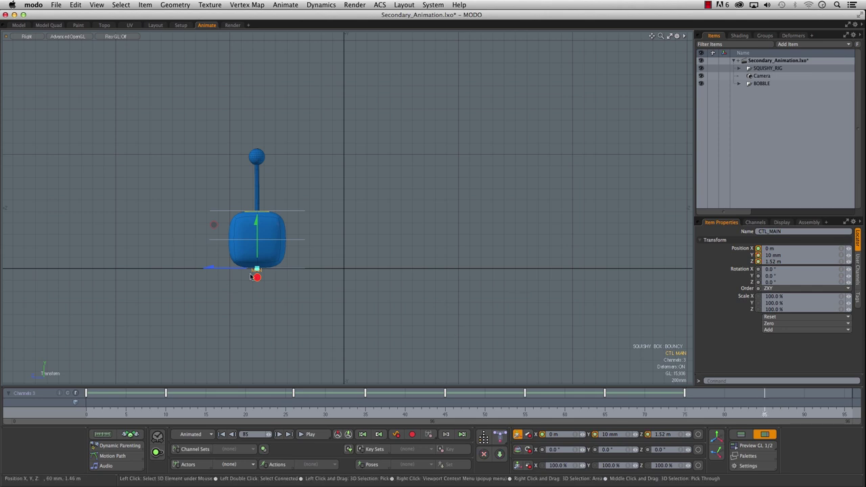
left_click_drag(255, 273, 169, 278)
left_click(805, 414)
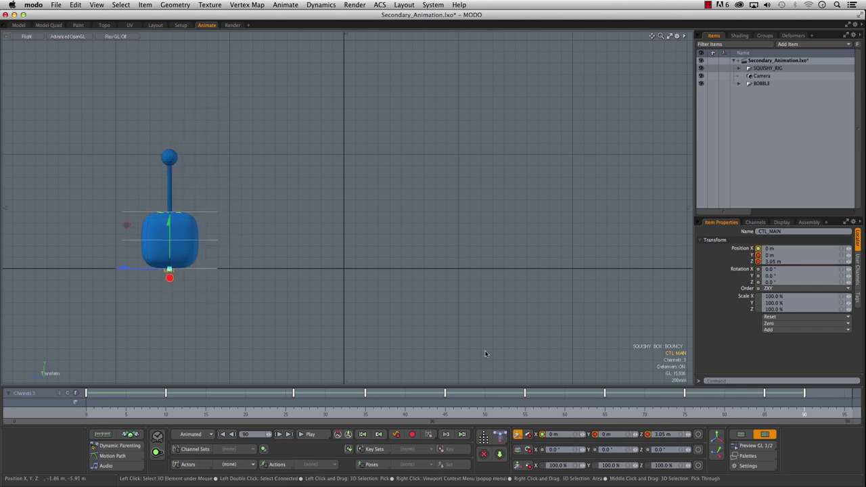
left_click(852, 414)
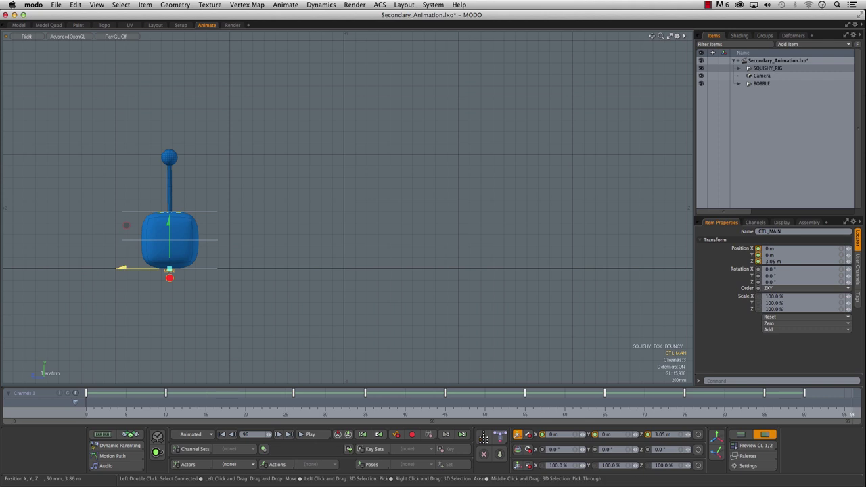
left_click_drag(118, 269, 72, 269)
left_click_drag(94, 406, 820, 406)
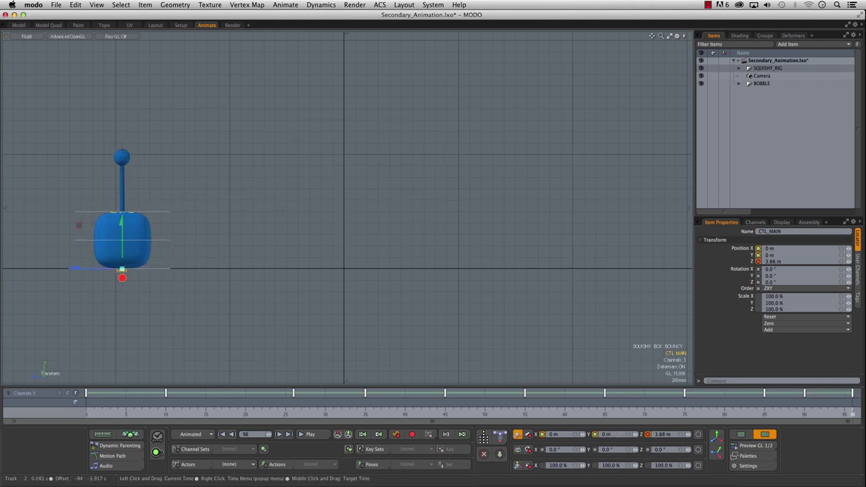
left_click(86, 411)
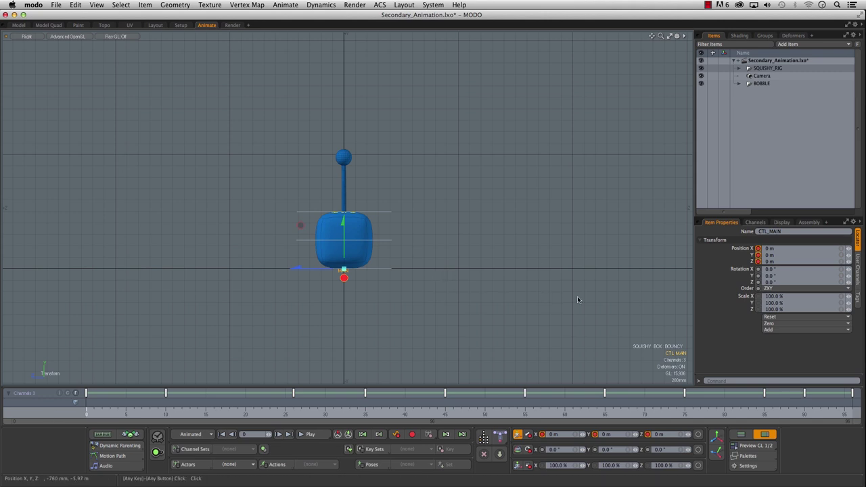
- Delete CTL_MAIN's Position Z keys between frames 35 and 96 in the Graph Editor, and scrub through the motion
left_click(741, 434)
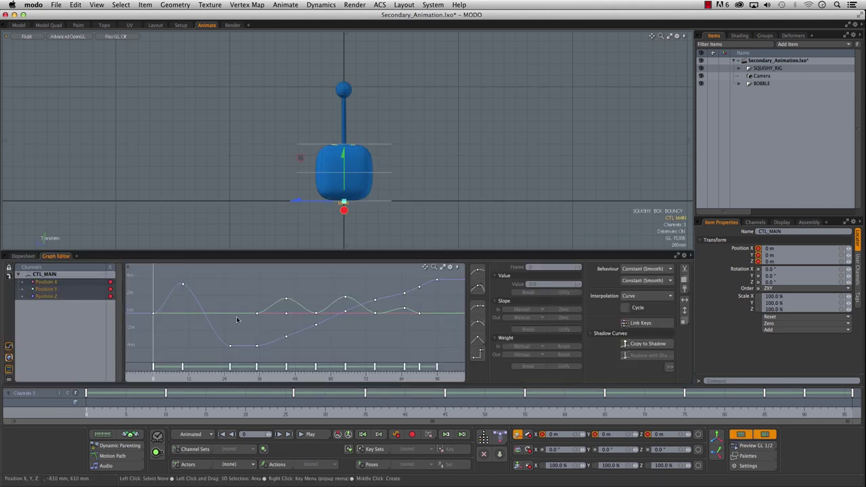
left_click(47, 296)
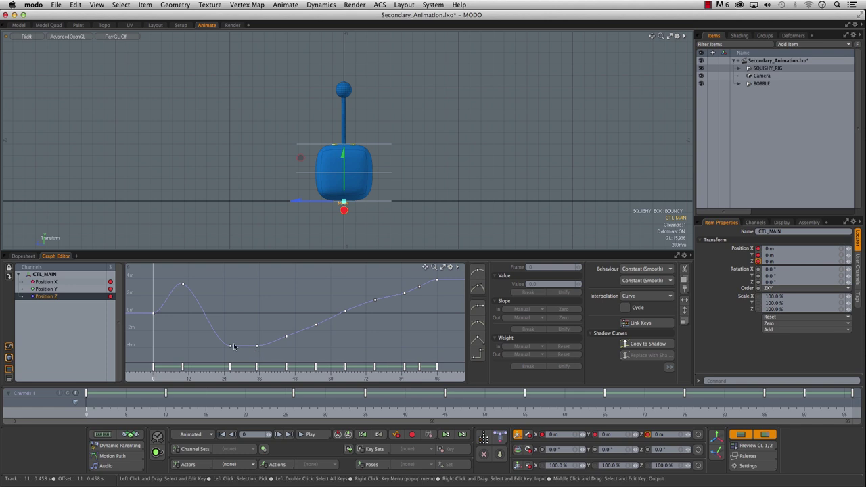
left_click_drag(267, 275, 427, 351)
key("Delete")
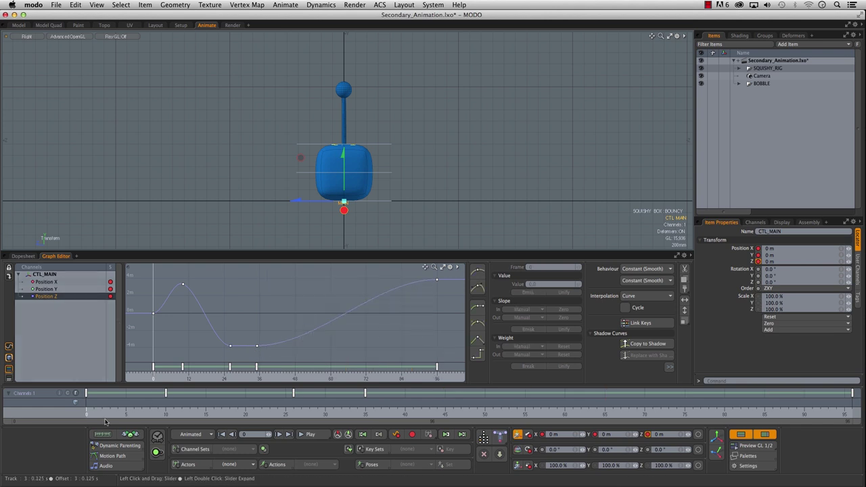
left_click_drag(89, 425, 851, 421)
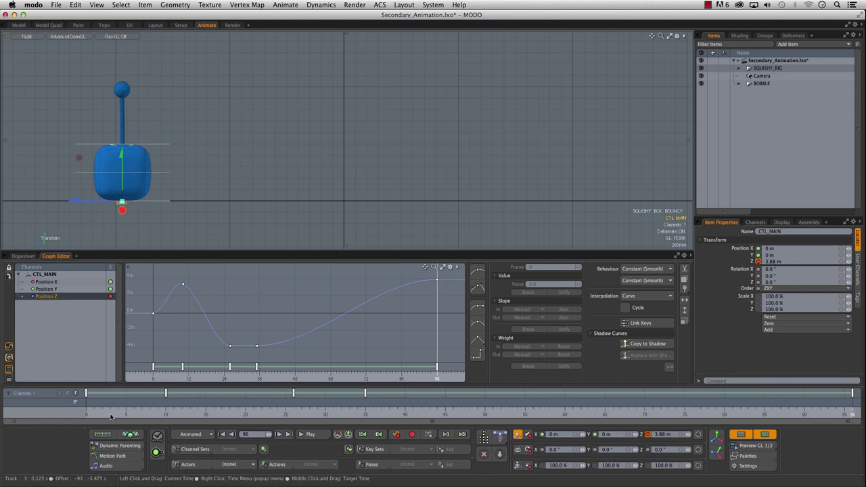
- Give CTL_MAIN's Position Y keys at the ground contacts, frames 35, 55, 75 and 90, linear slopes
left_click(46, 289)
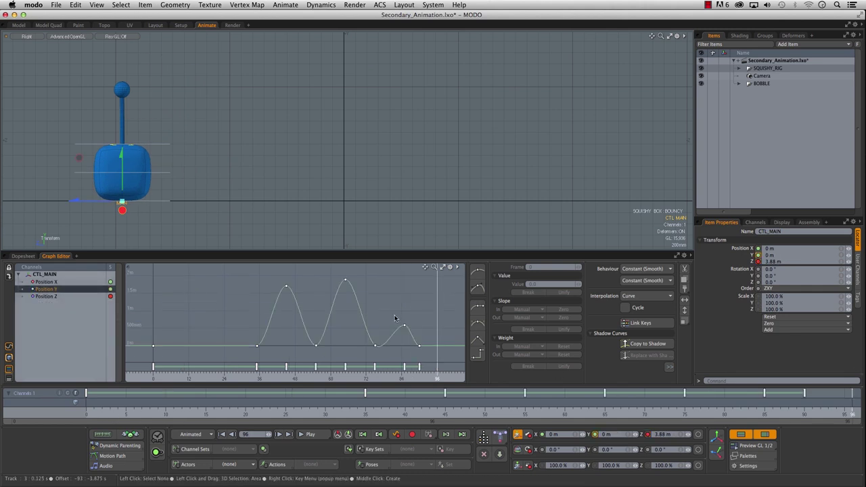
left_click_drag(102, 411, 365, 411)
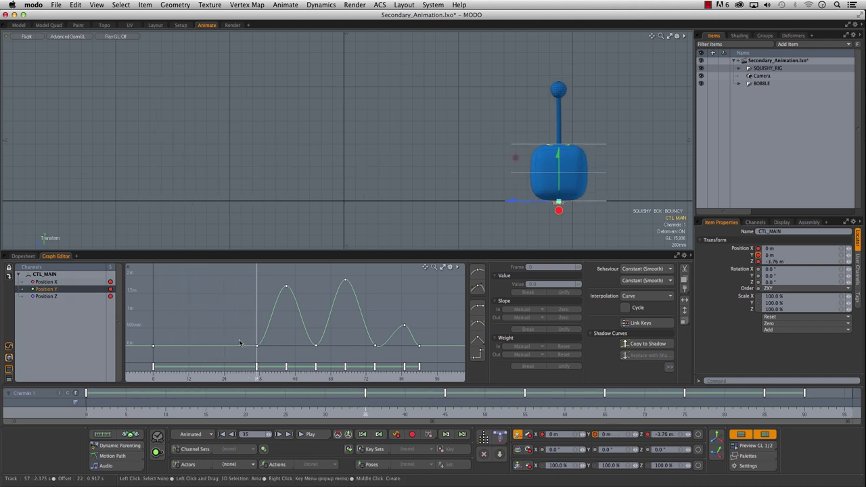
left_click_drag(239, 343, 427, 358)
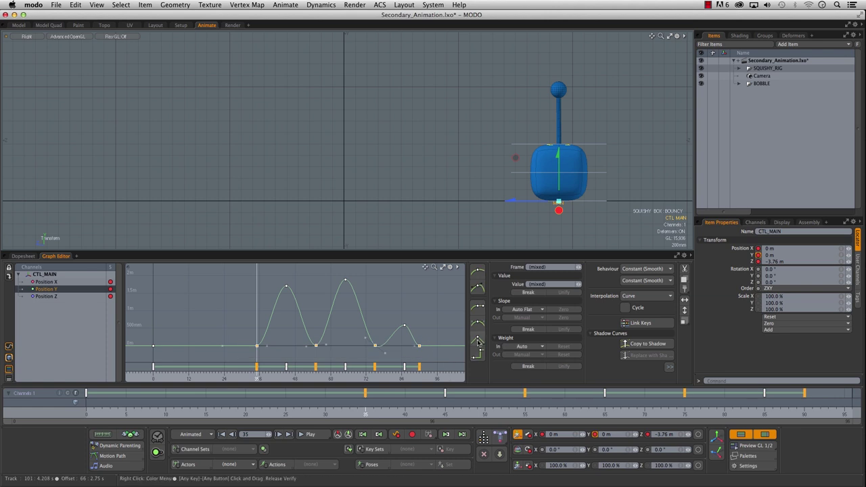
left_click(478, 339)
- Adjust the slope handles of the Position Y ground-contact keys, including frames 55 and 75, to form rounded bounce arcs
left_click_drag(267, 327, 292, 334, "ctrl+alt")
key("w")
left_click(357, 340)
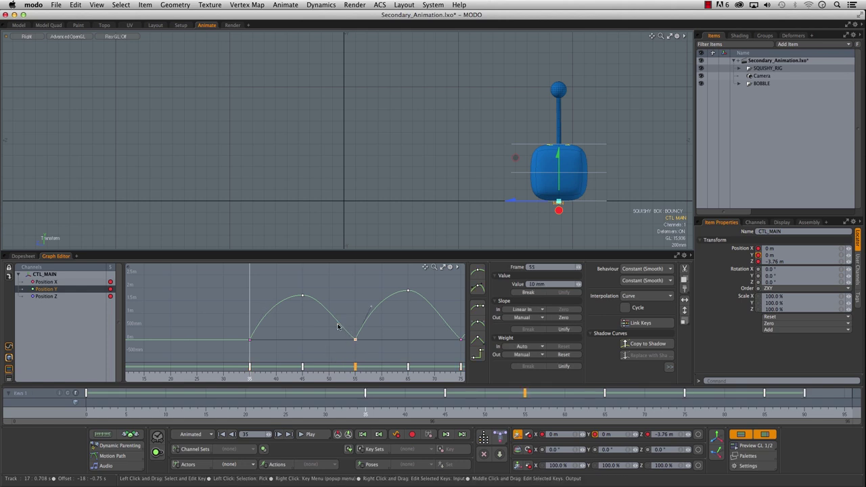
left_click_drag(343, 309, 211, 302)
left_click_drag(325, 331, 344, 347)
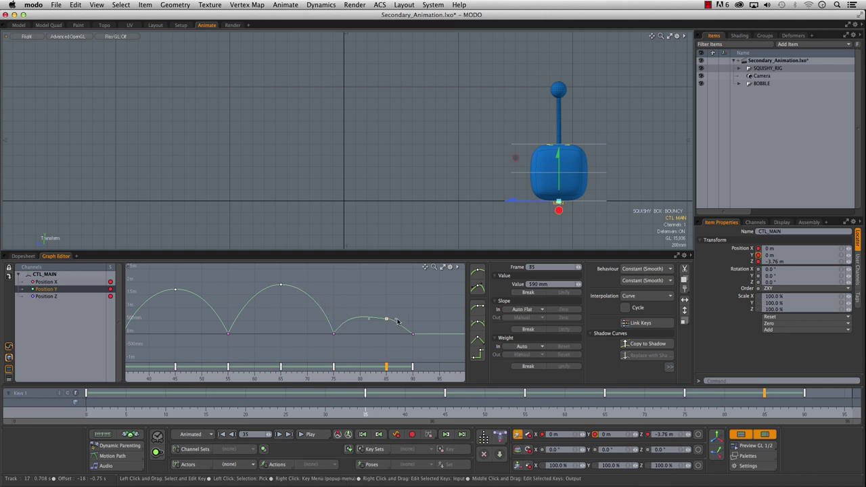
left_click(333, 334)
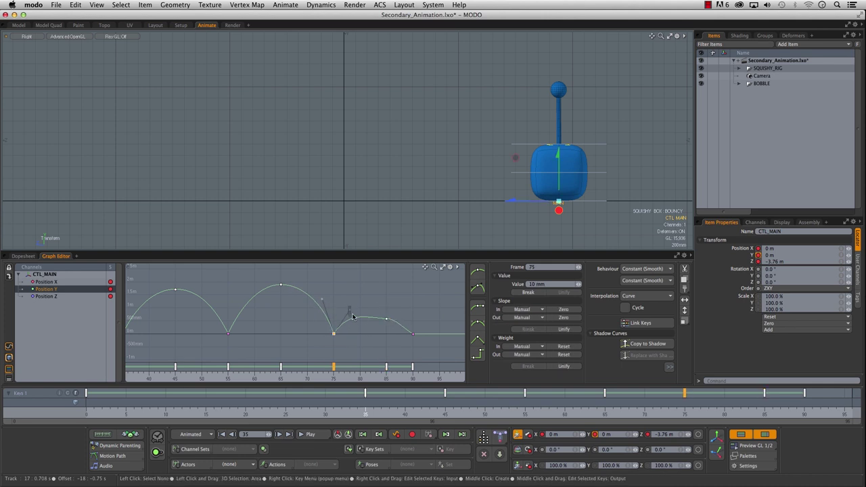
left_click_drag(341, 339, 329, 328)
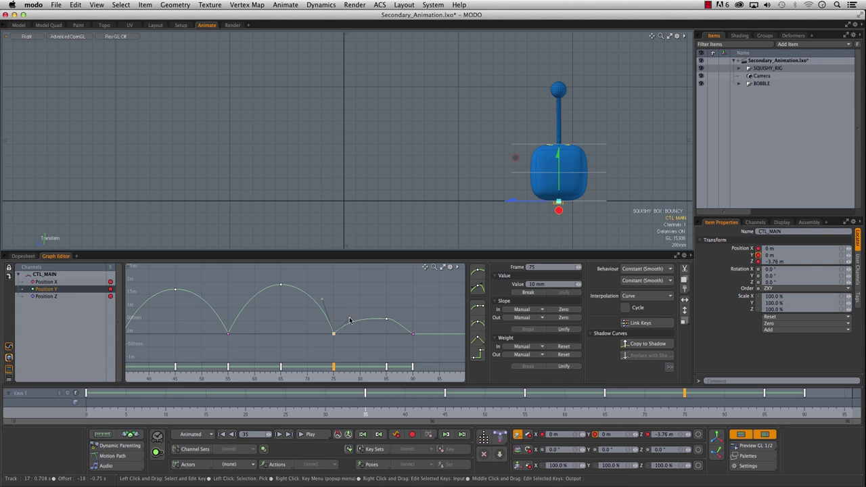
left_click(372, 308)
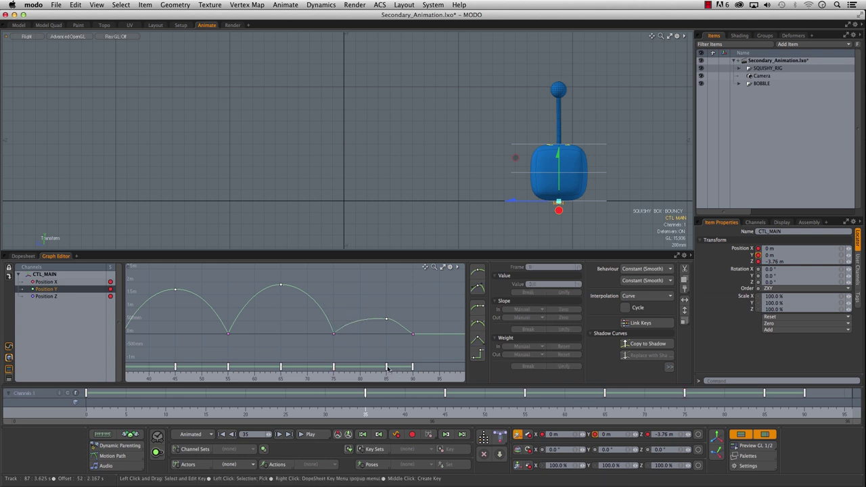
- Show all three position curves and retime the last hop's peak key to frame 83 and its landing key to frame 88
left_click(57, 281)
left_click(66, 297, "shift")
right_click_drag(344, 336, 309, 341, "alt")
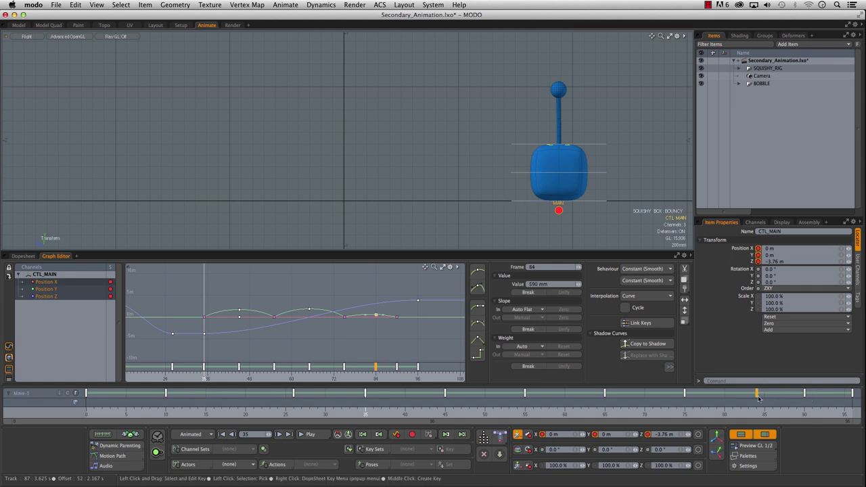
left_click(748, 398)
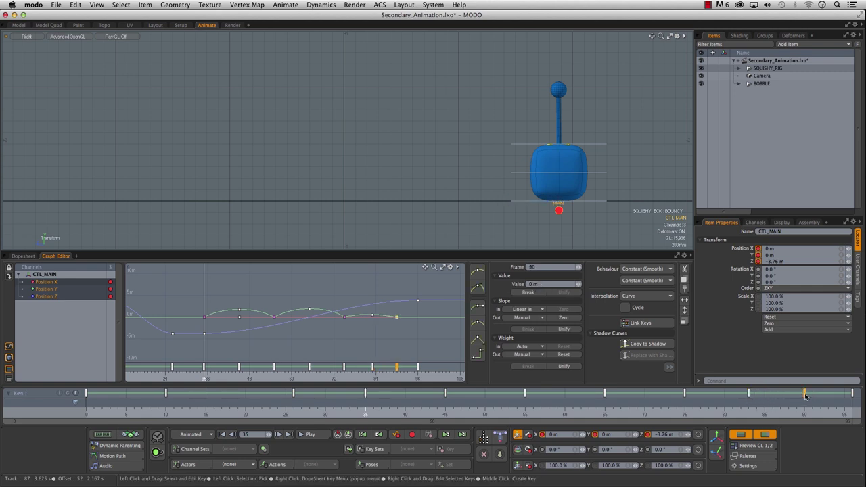
- Isolate the Position Y curve and steepen the incoming slope of the landing key at frame 88
left_click(39, 297)
left_click(61, 290)
right_click_drag(352, 298, 439, 344, "alt")
left_click_drag(373, 342, 321, 316, "alt")
left_click(342, 333)
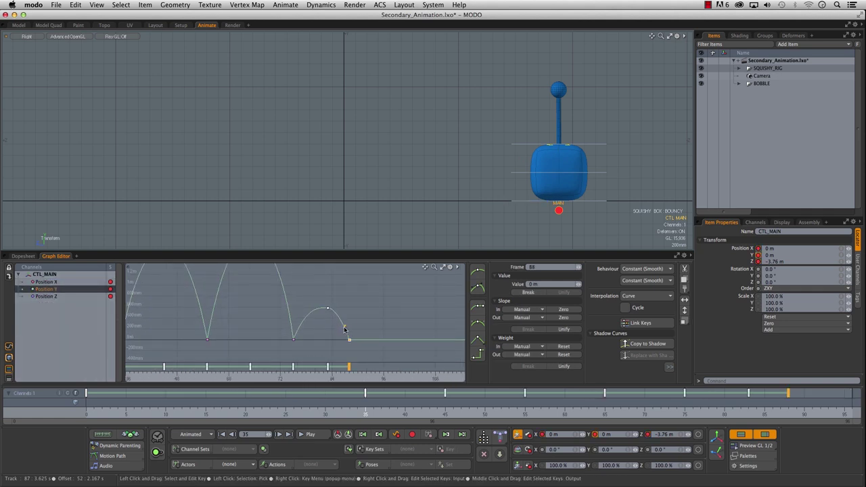
key("a")
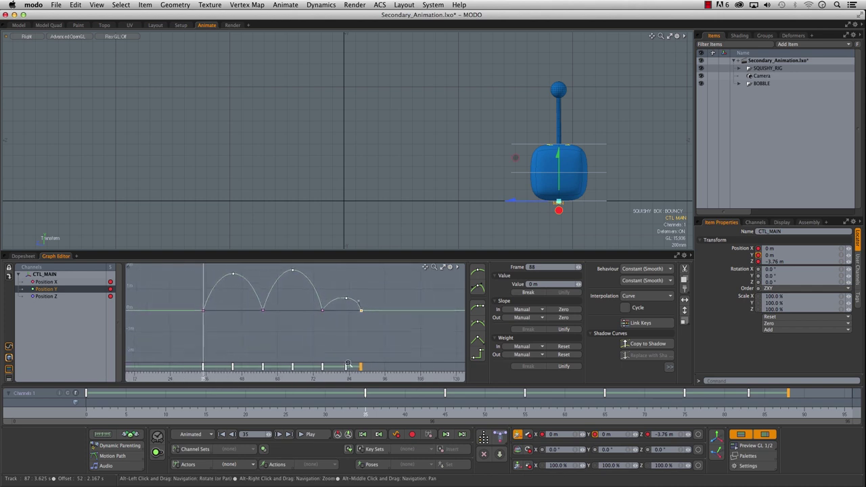
- Move the last hop's Position Y peak to frame 81, adjust the outgoing slope at frame 75, and return to frame 0
left_click(344, 297)
left_click(322, 316)
key("f")
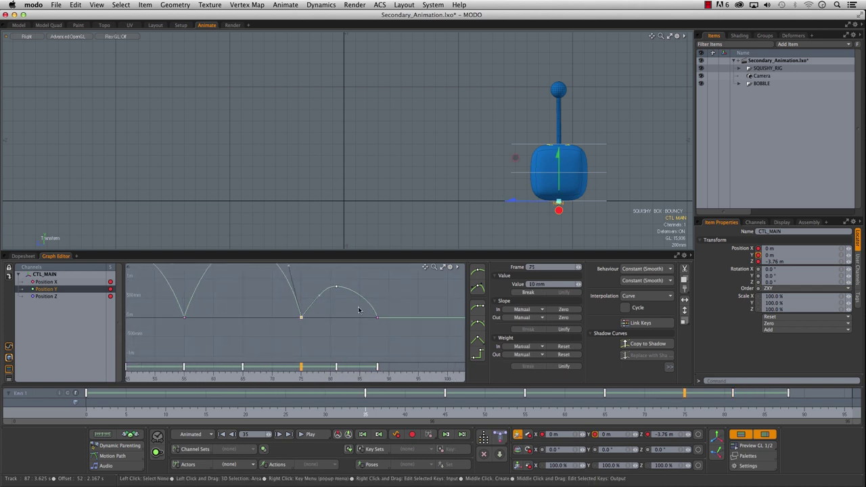
left_click_drag(308, 288, 312, 291)
left_click(342, 365)
right_click_drag(342, 366, 345, 350, "alt")
left_click_drag(280, 325, 350, 341, "alt")
right_click_drag(349, 341, 314, 335, "alt")
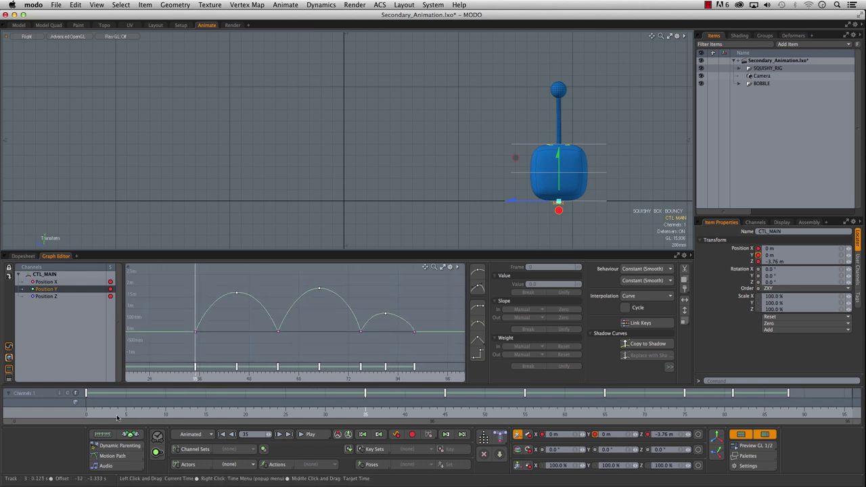
left_click(67, 421)
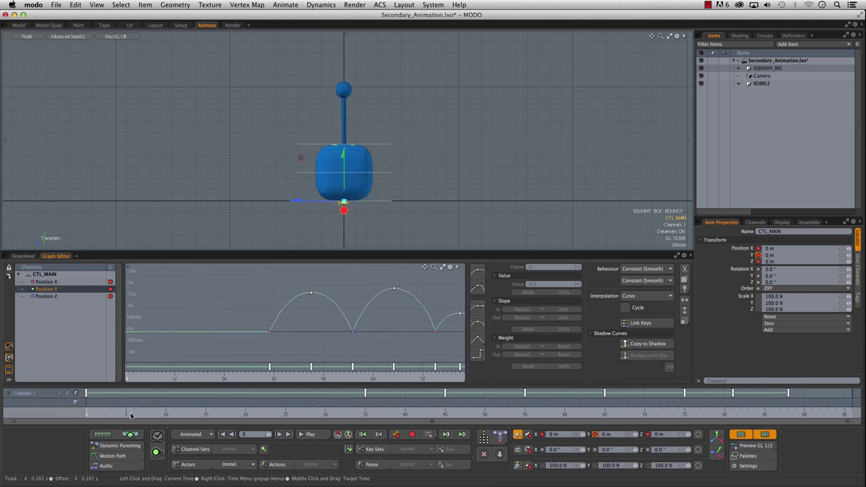
- Reframe the side view of the box and scrub the timeline to frame 94 to review the hops
right_click_drag(409, 173, 367, 212, "alt")
left_click_drag(368, 211, 327, 218, "alt")
right_click_drag(331, 219, 365, 212, "alt")
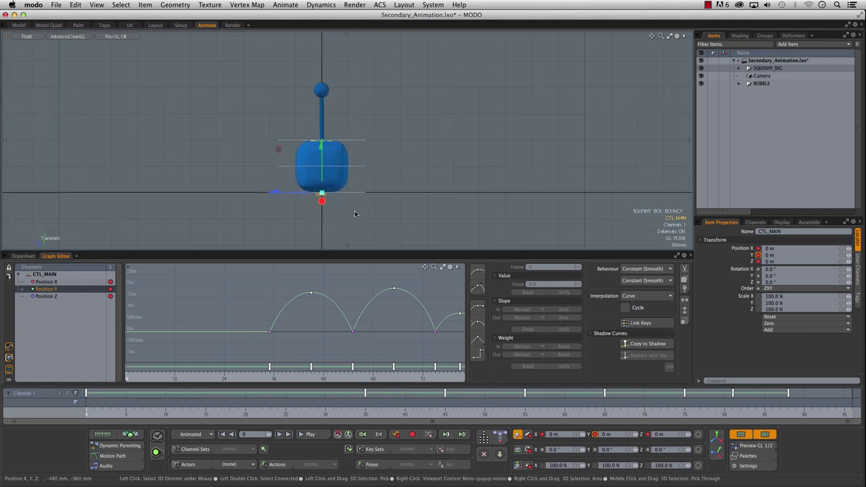
key("q")
left_click_drag(354, 211, 356, 220, "alt")
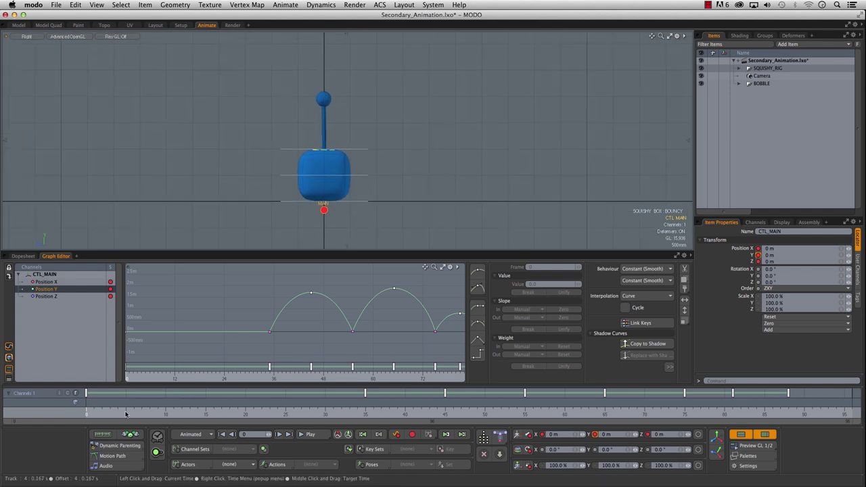
left_click_drag(120, 413, 837, 413)
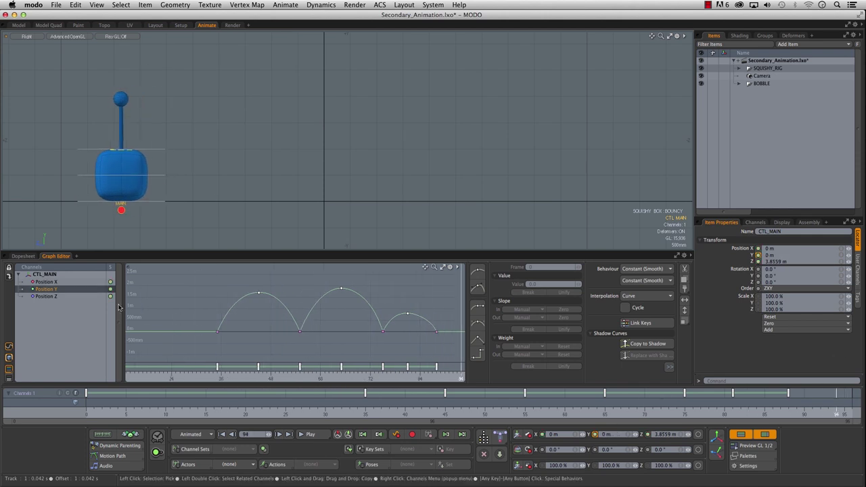
- Break the slope of the Position Z key at frame 35, using Linear In and a steeper manual outgoing slope
left_click(46, 297)
right_click_drag(313, 315, 286, 343, "alt")
left_click_drag(150, 413, 528, 393)
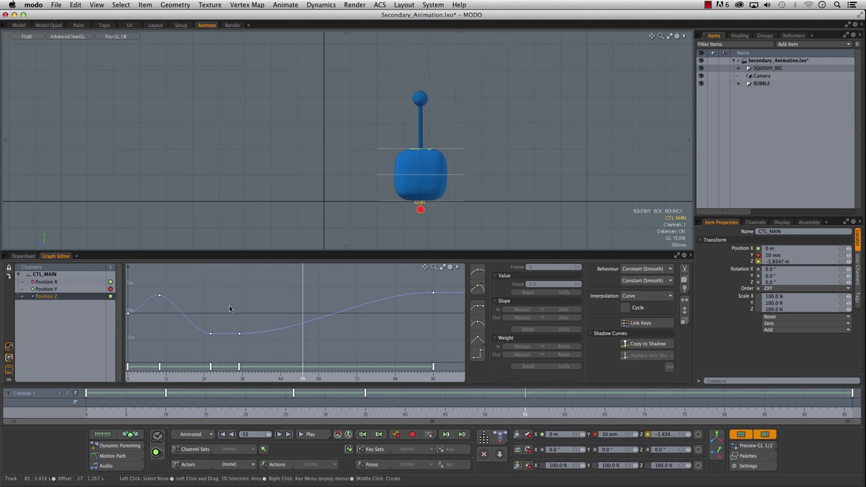
left_click_drag(231, 285, 290, 354)
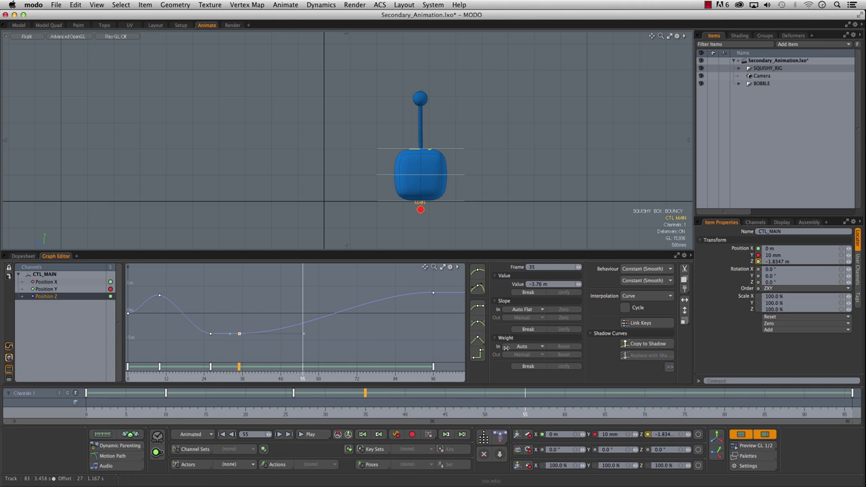
left_click(478, 340)
left_click_drag(312, 322, 299, 315)
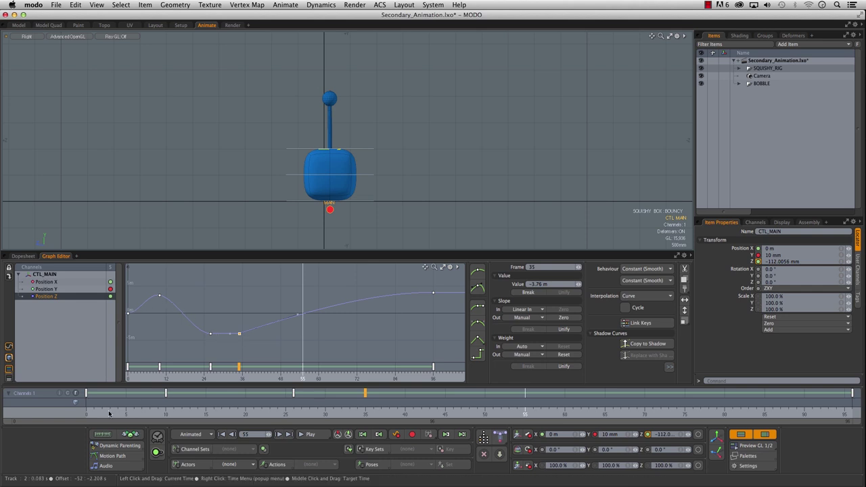
- Scrub the animation through to frame 96 to review the revised Position Z travel
left_click_drag(94, 409, 313, 409)
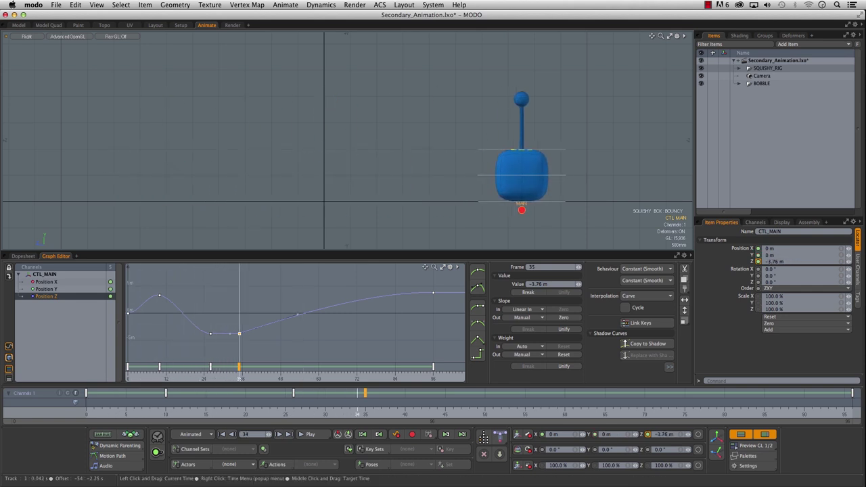
left_click_drag(241, 377, 431, 378)
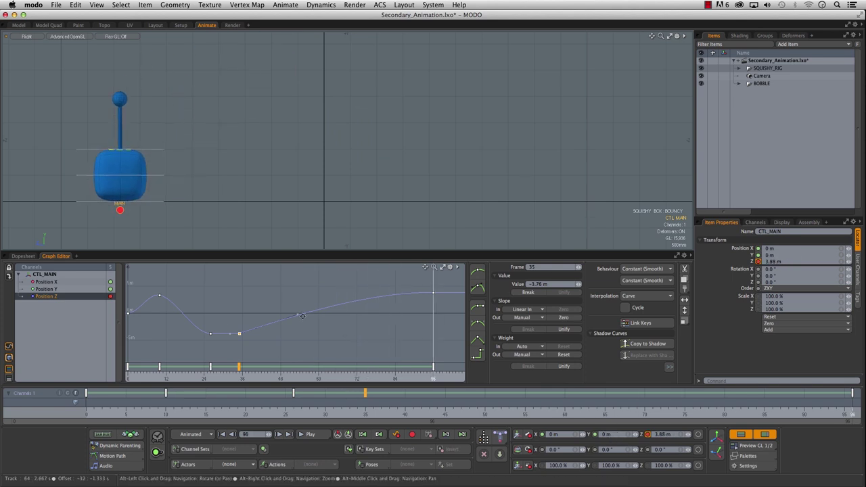
left_click_drag(249, 305, 310, 307, "alt")
mouse_move(302, 345)
left_mouse_down("ctrl+alt")
mouse_move(294, 336)
mouse_move(305, 331)
left_mouse_up("ctrl+alt")
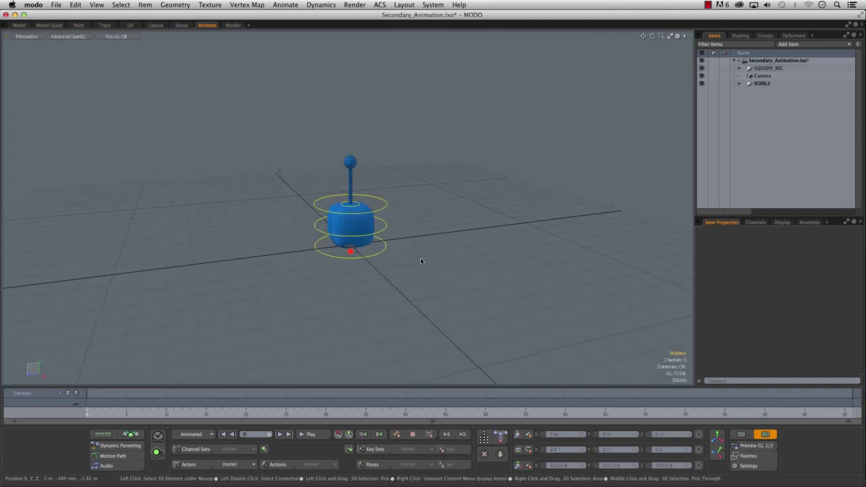
- Make SQUISHY_BOX the active actor and create a new action for it named BOUNCY
left_click_drag(446, 256, 423, 238, "alt")
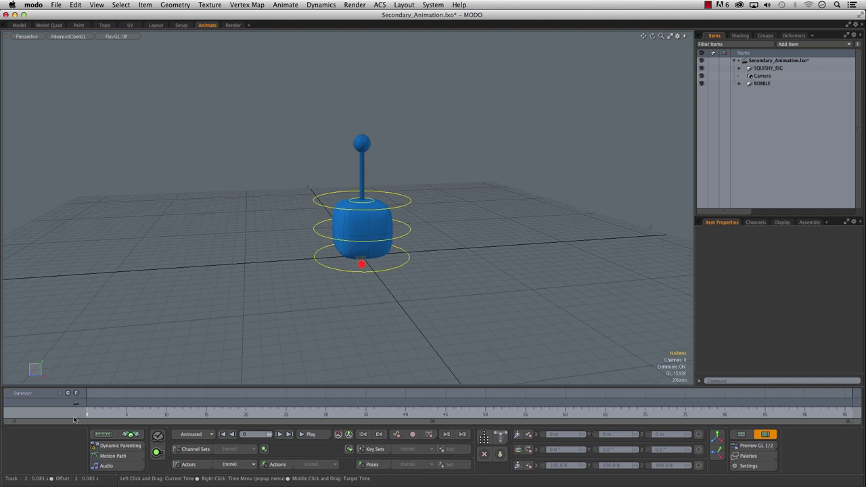
left_click_drag(251, 304, 264, 302, "alt")
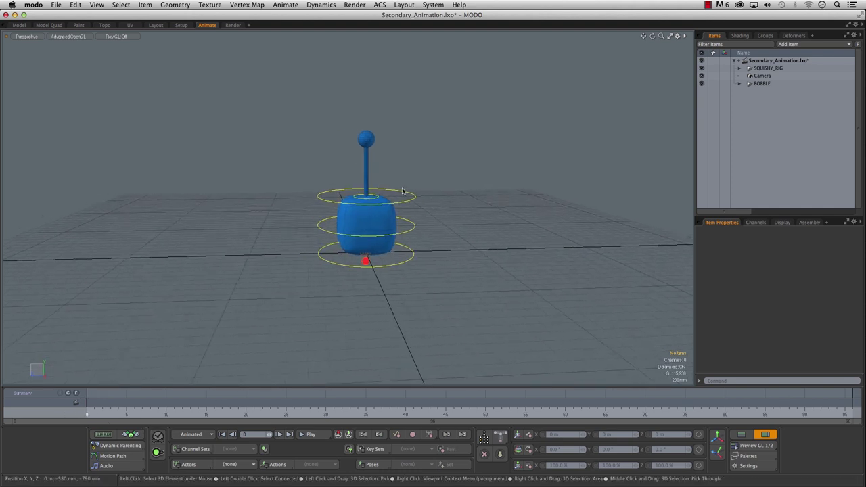
left_click(230, 465)
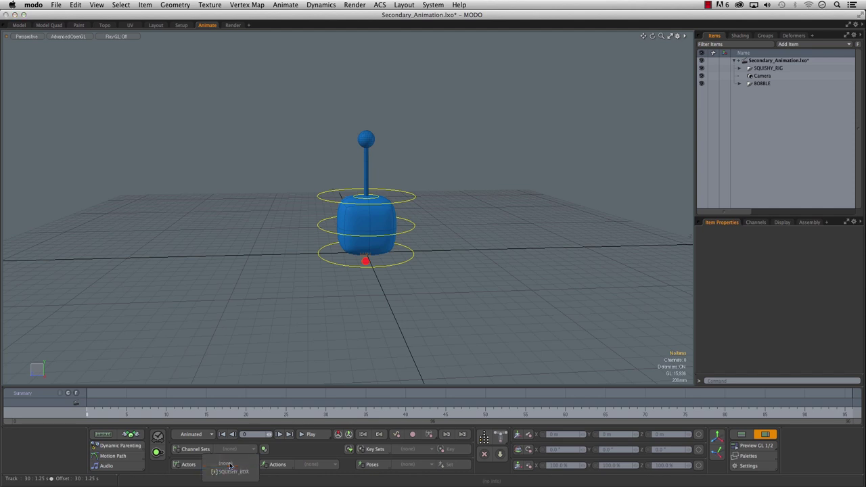
left_click(233, 472)
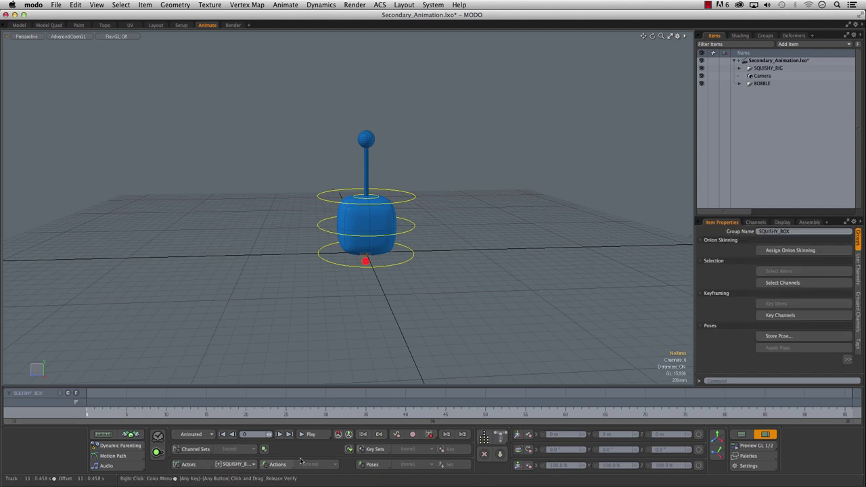
left_click(279, 465)
left_click(270, 383)
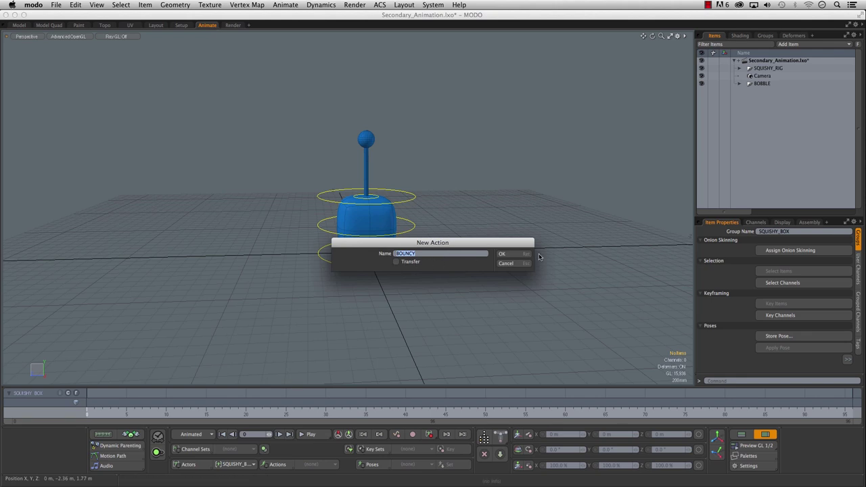
left_click(513, 255)
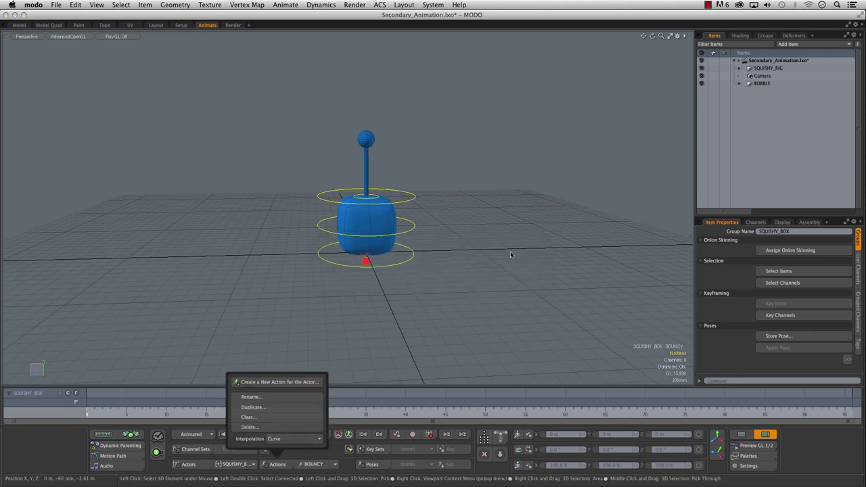
left_click(410, 327)
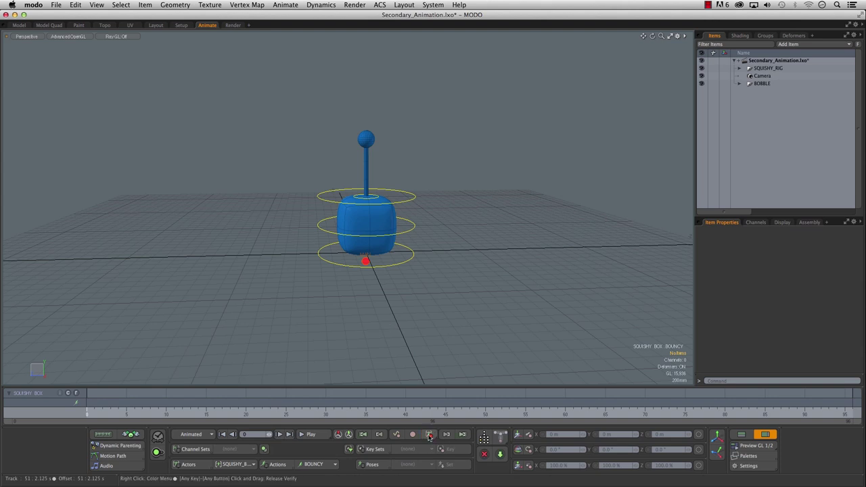
- Key all of the actor's channels at frame 0 and check them in the Graph Editor before hiding it
left_click(740, 436)
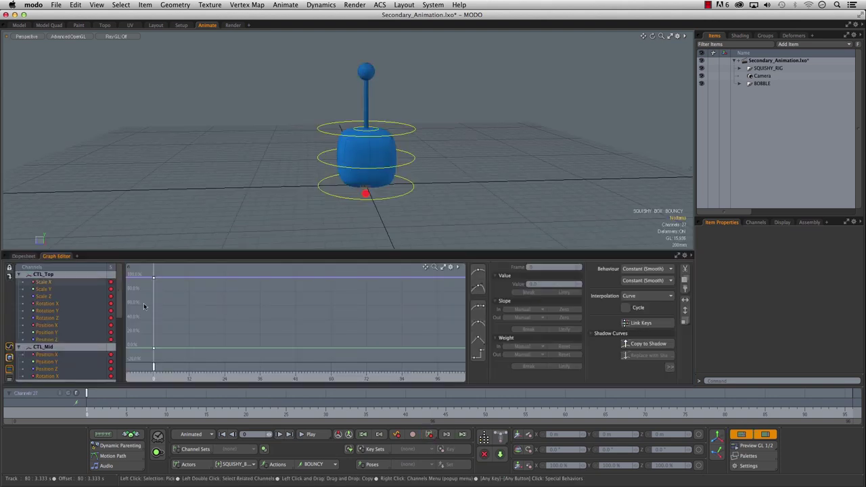
left_click_drag(119, 288, 116, 269)
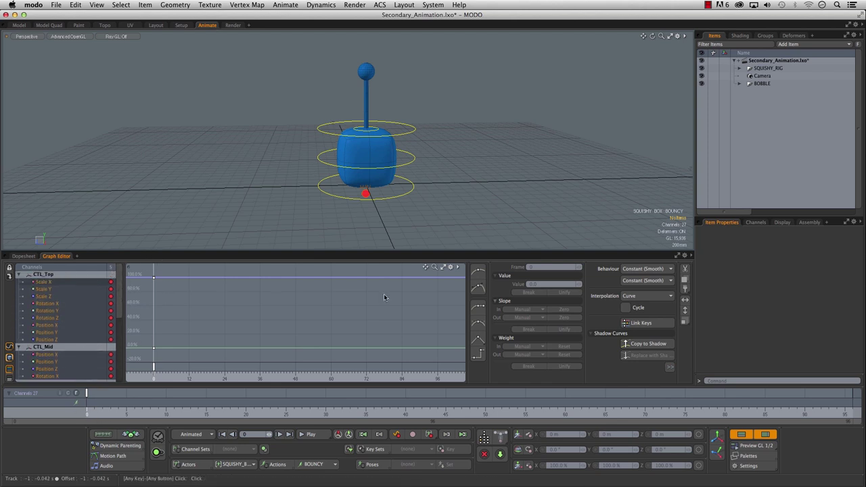
left_click(741, 435)
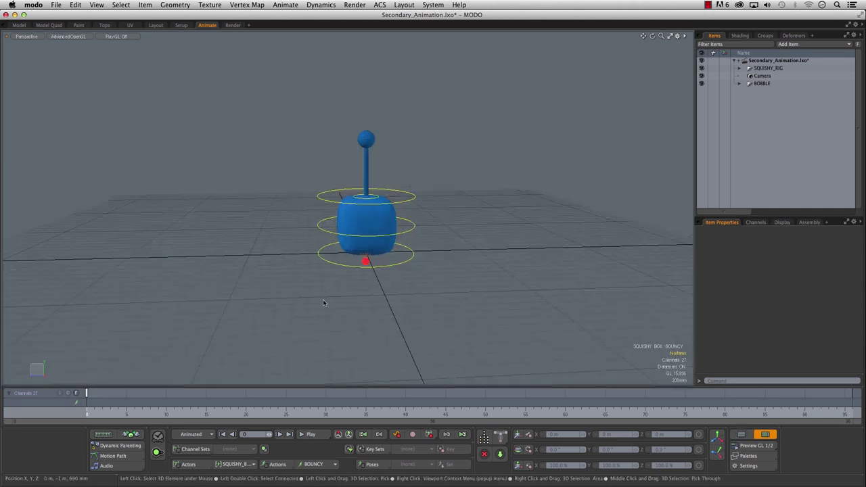
- Key all of the actor's channels at frames 10, 27 and 35
left_click_drag(156, 355, 214, 305, "alt")
left_click_drag(95, 415, 166, 410)
left_click(431, 435)
left_click_drag(87, 410, 365, 410)
left_click_drag(440, 285, 304, 292, "alt+shift")
left_click(432, 435)
left_click_drag(366, 410, 302, 410)
- Squash the box at frame 31 by lowering and widening the middle control and lowering the top control to -350 mm in Y
left_click_drag(366, 416, 334, 413)
left_click(515, 233)
key("w")
left_click_drag(465, 193, 465, 206)
key("r")
left_click_drag(466, 240, 489, 240)
left_click(474, 200)
key("w")
left_click_drag(466, 181, 467, 202)
- Rotate the squashed box's middle control at frame 31
key("e")
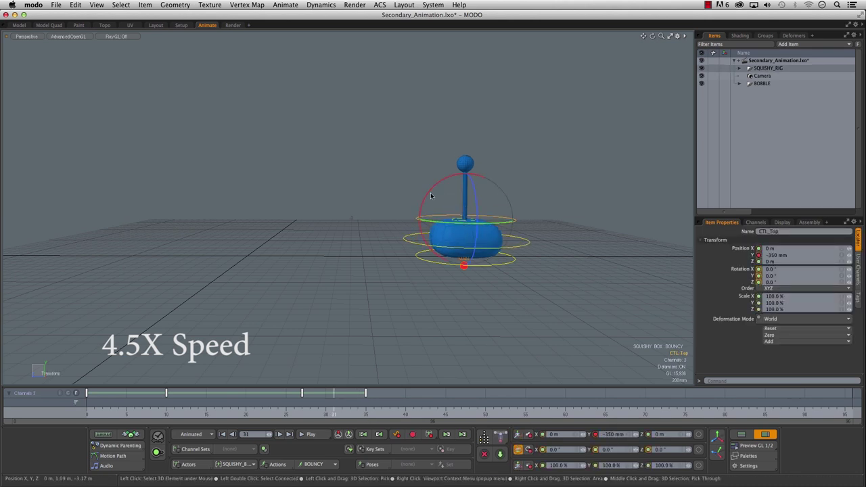
left_click(409, 241)
left_click_drag(417, 211, 415, 247)
left_click_drag(406, 267, 452, 218, "alt")
key("w")
left_click(421, 226)
- Switch the viewport to the Right view and reshape the box for takeoff by moving and scaling its deformation controls
left_click_drag(335, 413, 382, 413)
left_click(334, 413)
left_click(470, 212)
key("ctrl+space")
left_click(646, 288)
left_click_drag(464, 218, 479, 264)
left_click(456, 193)
key("r")
left_click_drag(456, 193, 420, 205)
key("y")
- Pose the box's stretch at frame 37 by repositioning the middle control to -550 mm in Y and 40 mm in Z
mouse_move(381, 413)
left_mouse_down()
mouse_move(365, 413)
mouse_move(382, 413)
left_mouse_up()
left_click(473, 238)
left_click(470, 215)
key("r")
key("w")
mouse_move(470, 215)
left_mouse_down()
mouse_move(437, 217)
mouse_move(473, 226)
left_mouse_up()
- Scrub between frames 45 and 27 to review the squash and takeoff poses
left_click_drag(382, 413, 446, 413)
scroll(178, 244, "down", 1)
left_click_drag(178, 244, 325, 280, "alt")
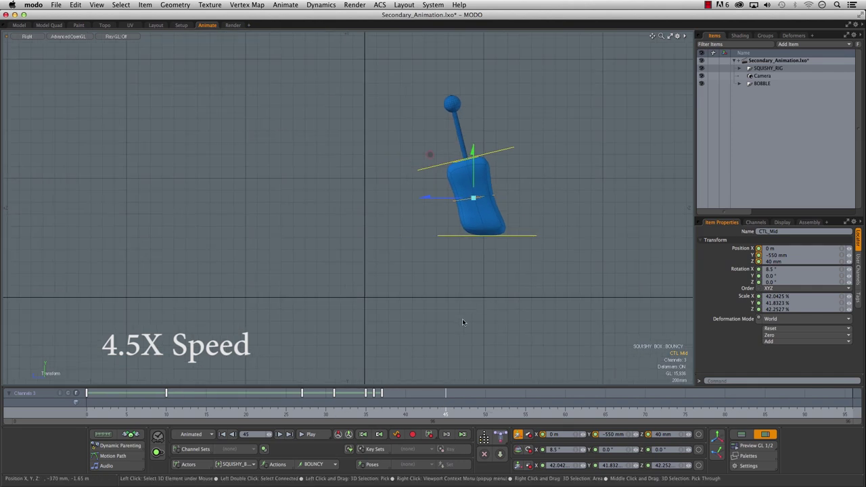
left_click_drag(445, 411, 302, 411)
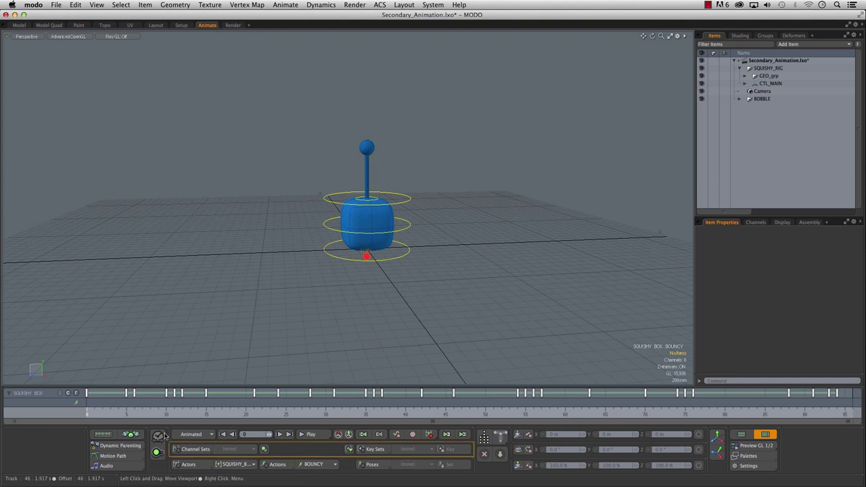
- Play back the BOUNCY action, stop it and return to frame 0
left_click(318, 436)
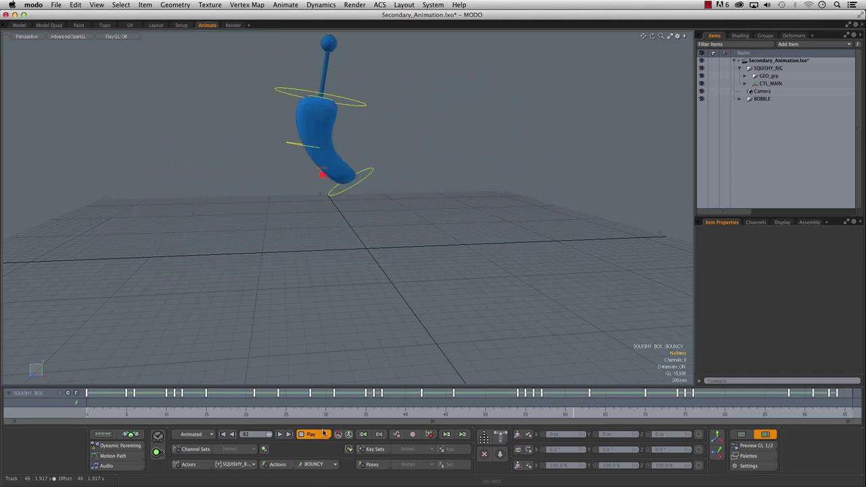
left_click(311, 434)
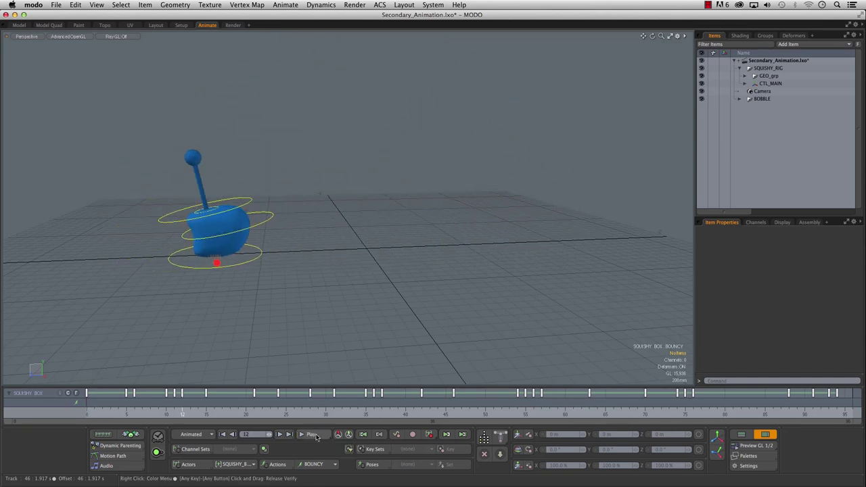
left_click_drag(144, 409, 84, 409)
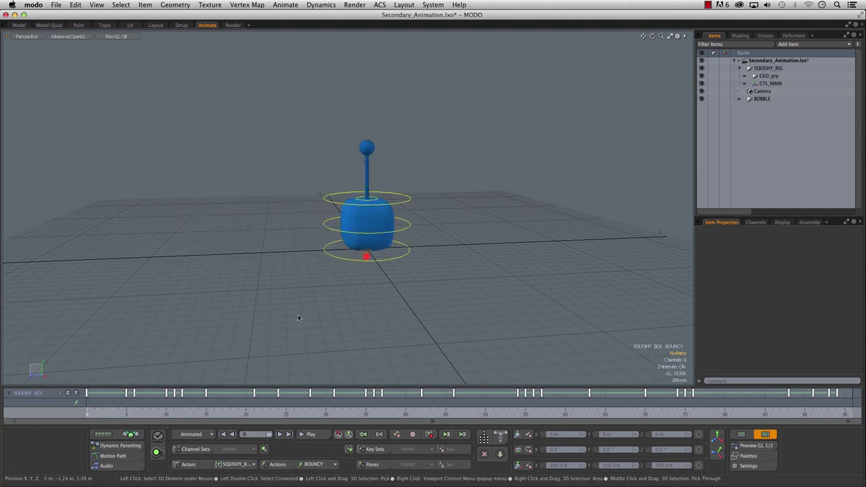
- Frame the box closely and hide the CTL_MAIN control hierarchy
left_click_drag(281, 239, 290, 260, "alt")
right_click_drag(291, 260, 329, 247, "alt")
middle_click_drag(329, 248, 307, 270, "alt")
left_click_drag(297, 270, 249, 277, "alt")
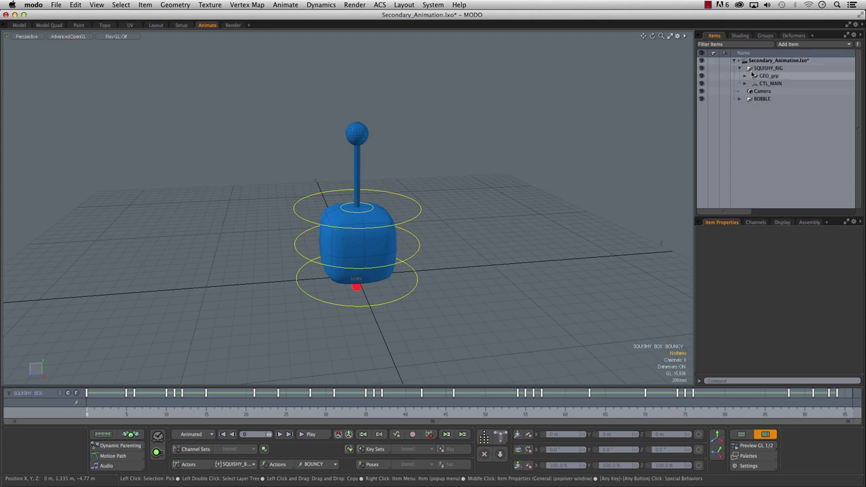
left_click(702, 84)
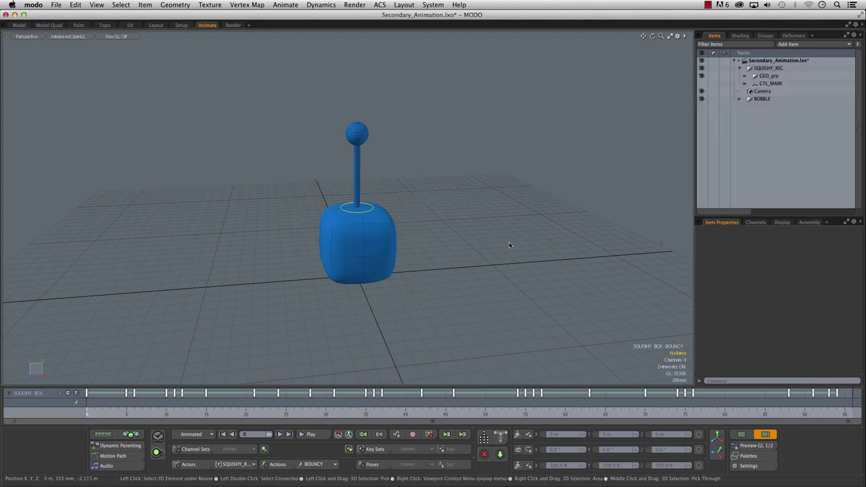
- Select the bobble control ring on top of the box and set the active actor to none
left_click_drag(499, 242, 379, 210, "alt")
left_click(365, 209)
left_click_drag(492, 239, 470, 251, "alt")
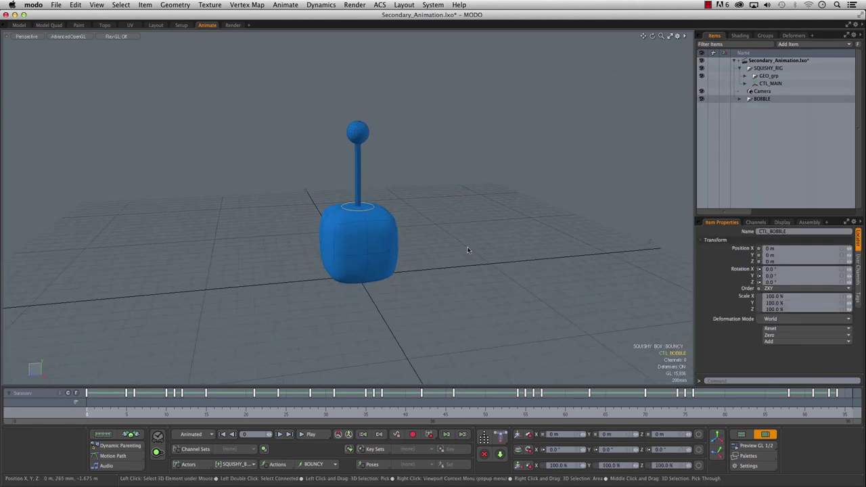
left_click(242, 469)
left_click(242, 459)
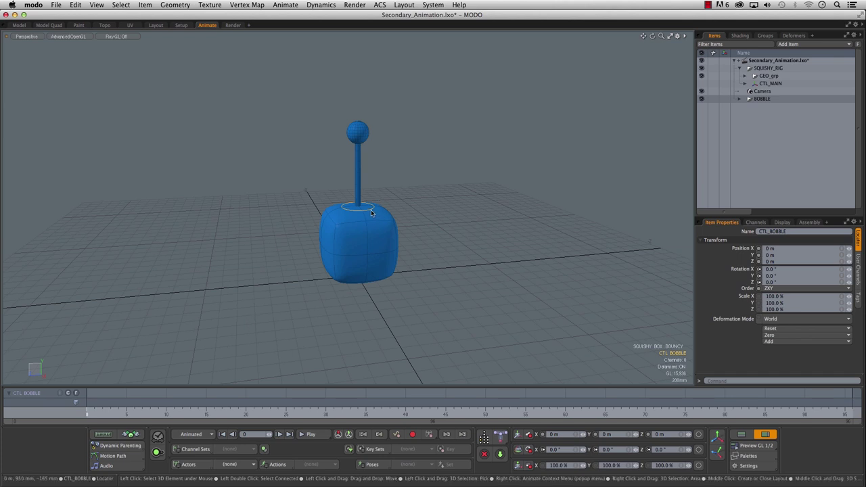
- Key CTL_BOBBLE's rotation at frame 0 and create an actor named BOBBLE in From Selected Channels mode
key("e")
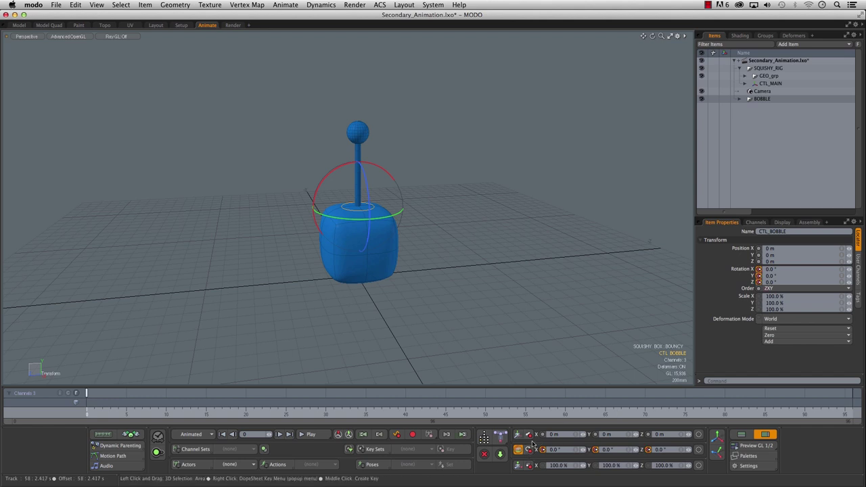
left_click(188, 464)
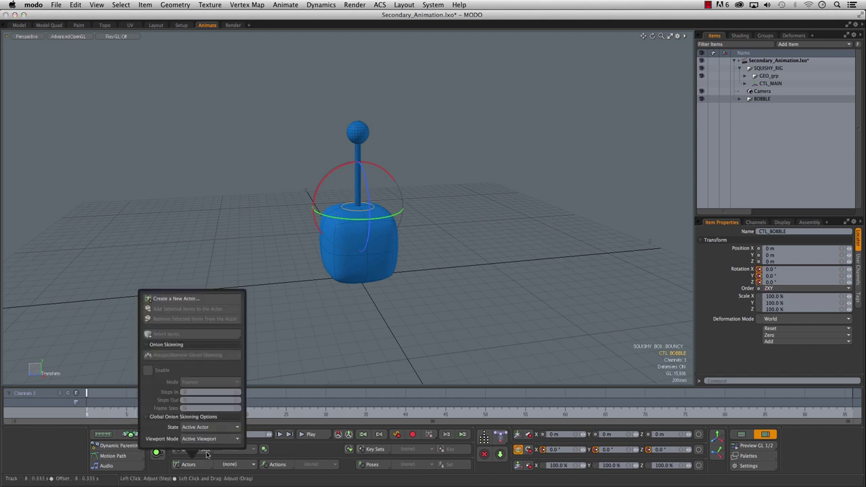
left_click(195, 299)
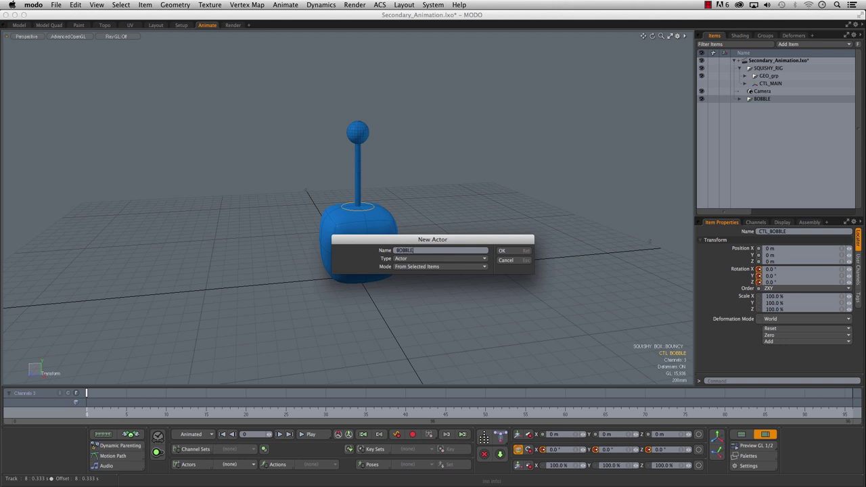
left_click(437, 267)
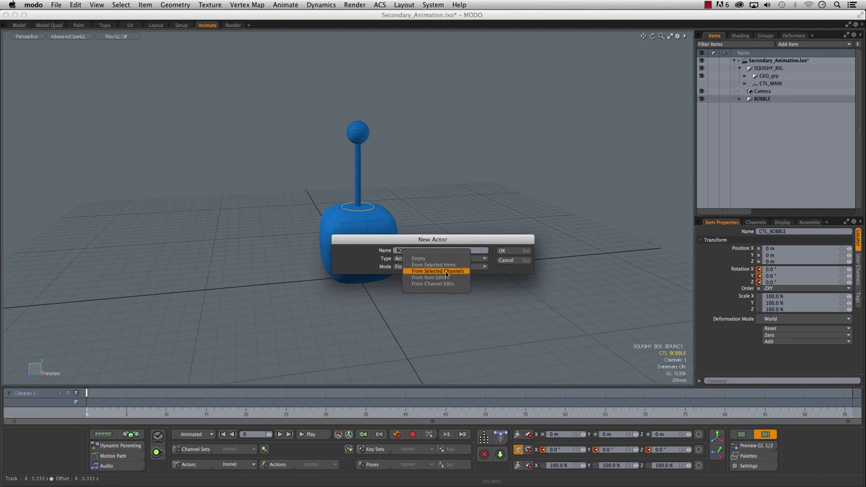
left_click(446, 271)
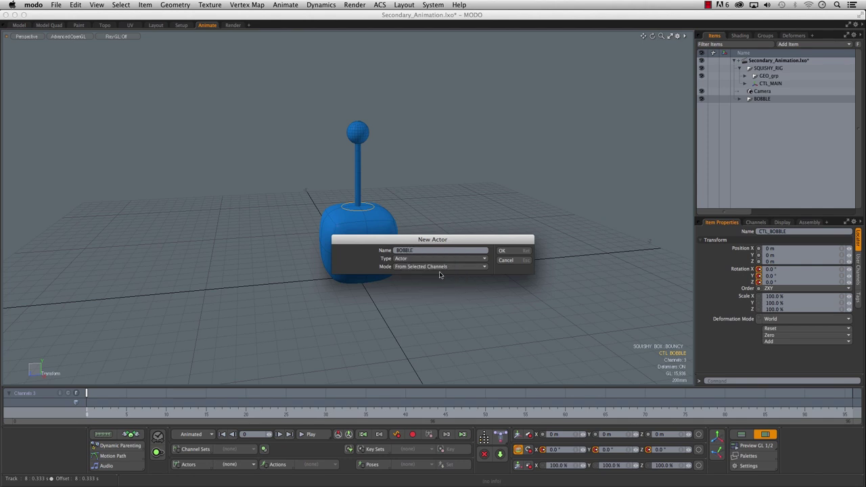
left_click(509, 252)
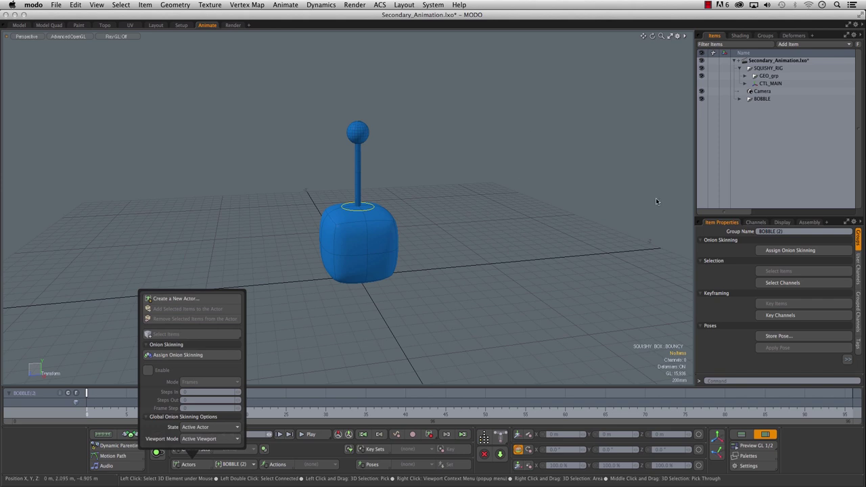
- Examine which channels the new BOBBLE actor contains in the groups list and return to the item list
left_click(766, 36)
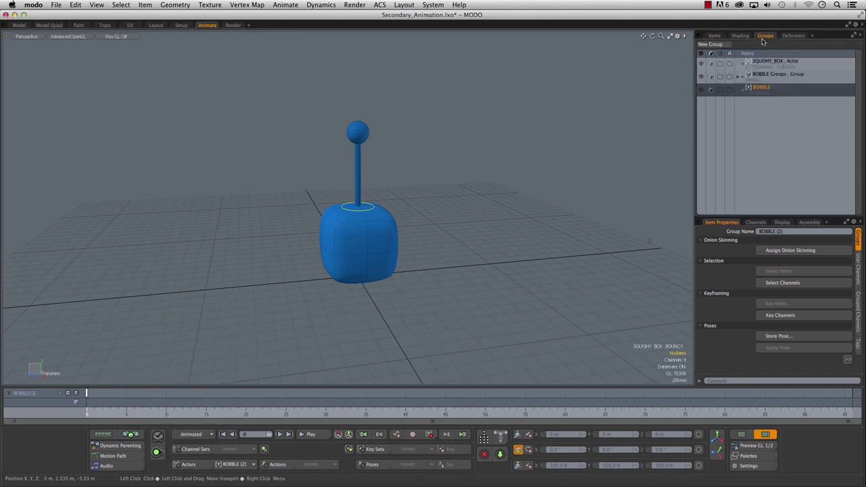
left_click(744, 88)
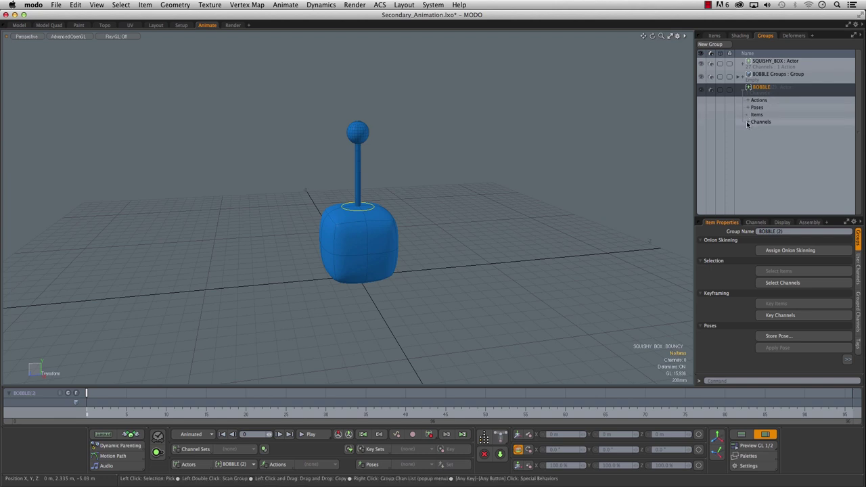
left_click(747, 122)
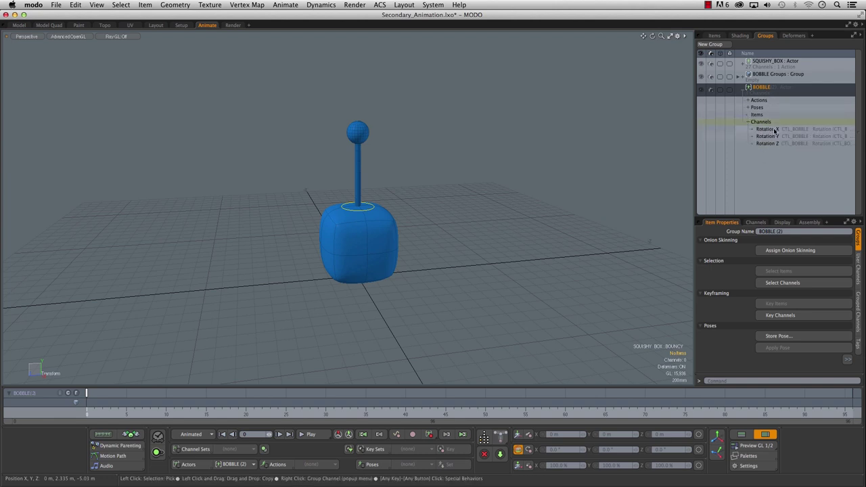
left_click(748, 122)
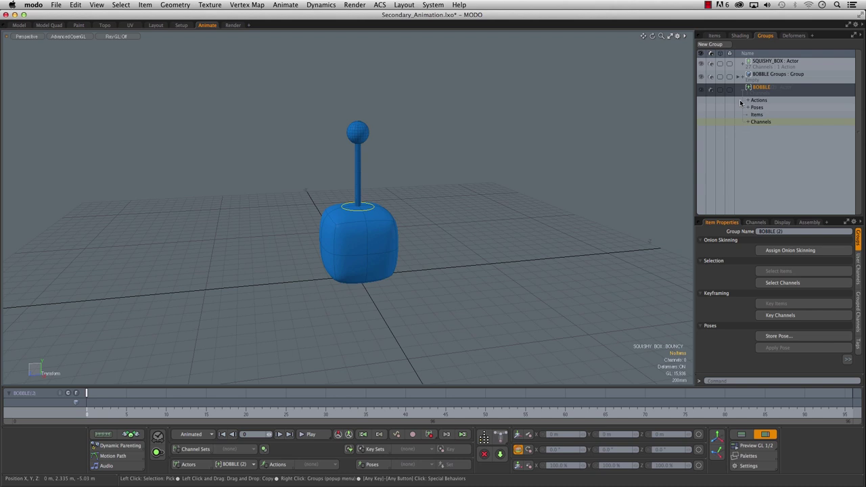
left_click(715, 35)
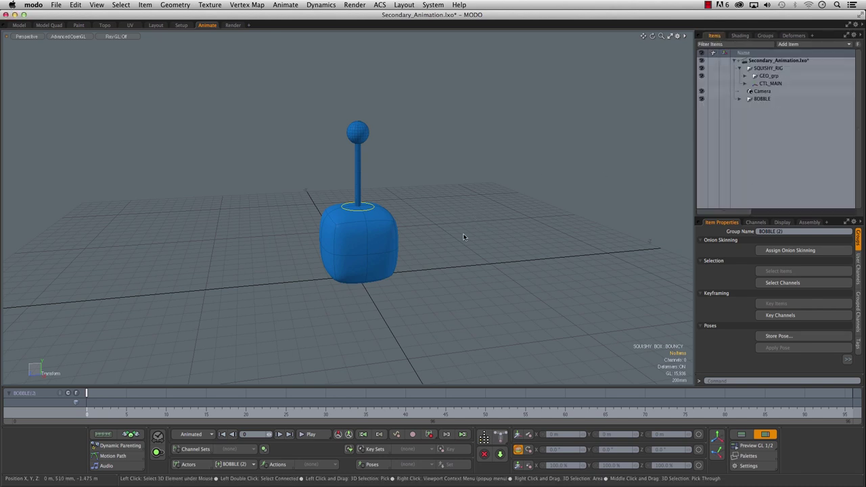
- Create a new action named Secondary for the BOBBLE actor
left_click(278, 464)
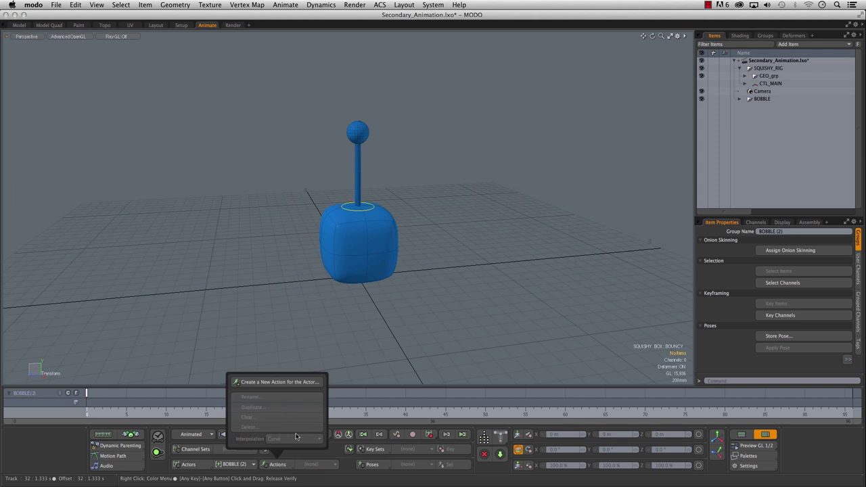
left_click(276, 383)
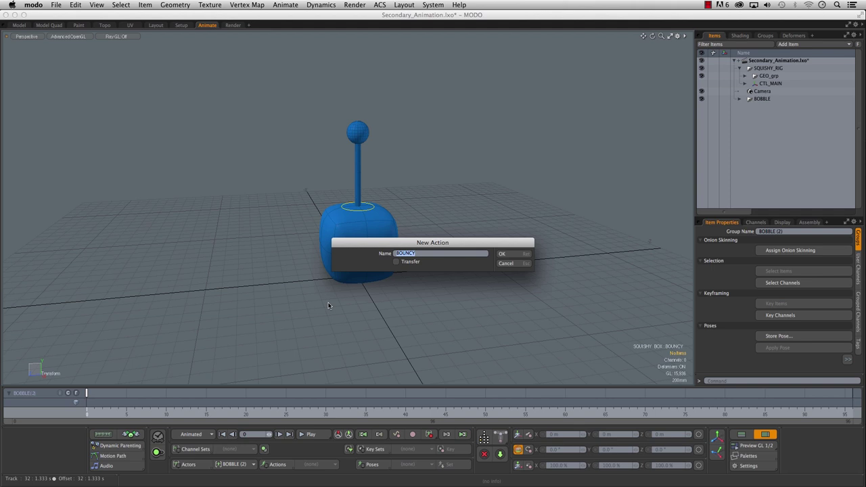
type("Secondary")
left_click(502, 254)
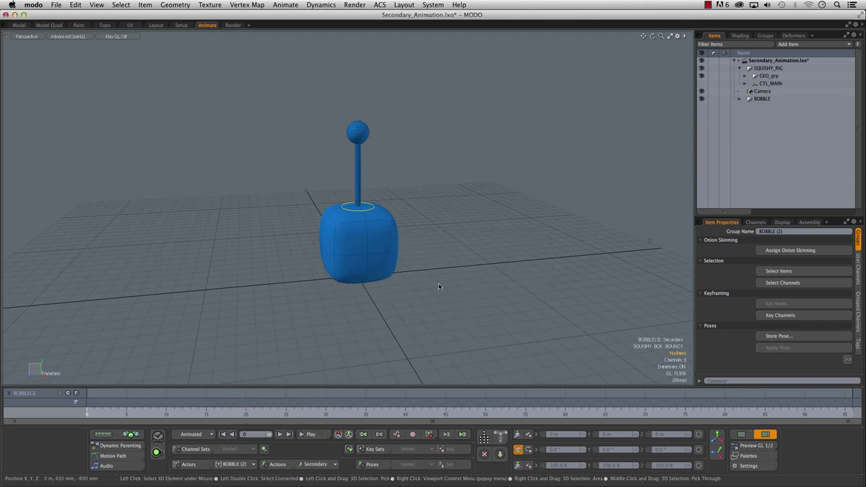
- Try rotating the CTL_BOBBLE control about X to test how the antenna bends, and undo the test rotation
left_click(373, 209)
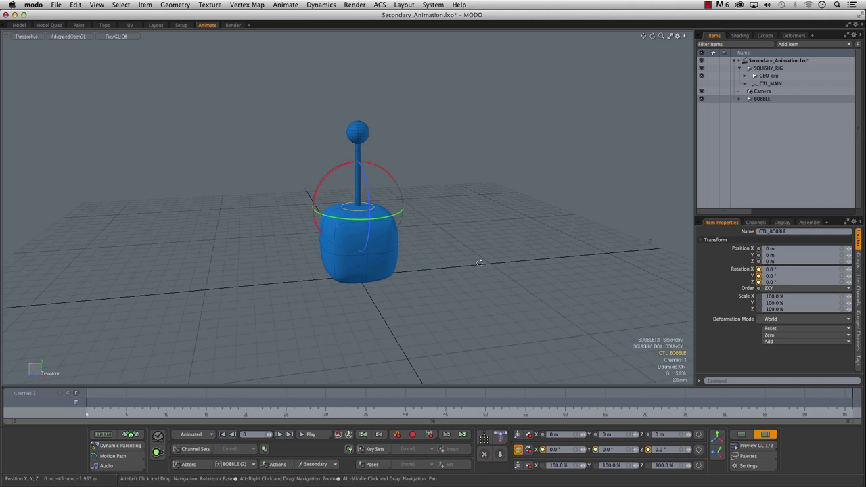
left_click_drag(465, 252, 454, 269, "alt")
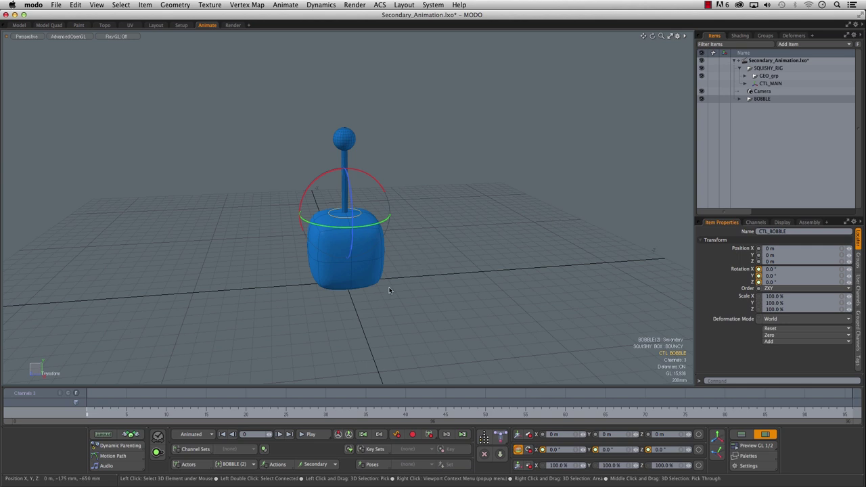
right_click_drag(257, 222, 291, 220, "alt")
middle_click_drag(381, 216, 342, 252, "alt")
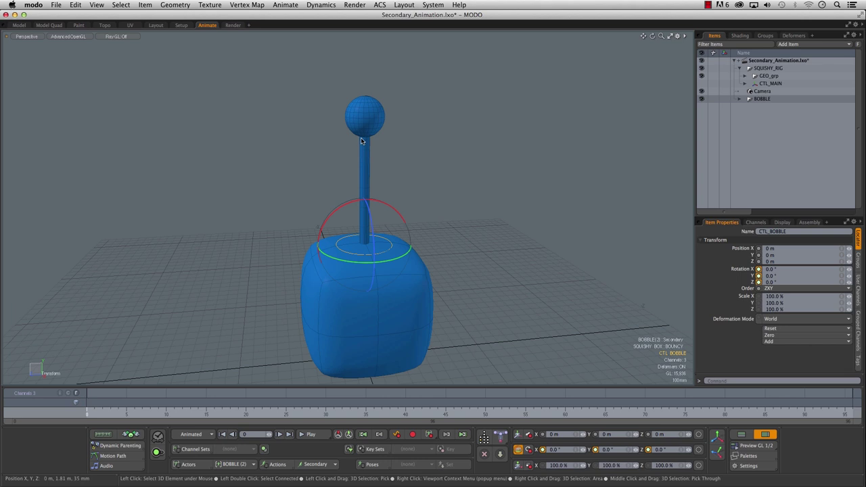
left_click_drag(363, 140, 453, 201)
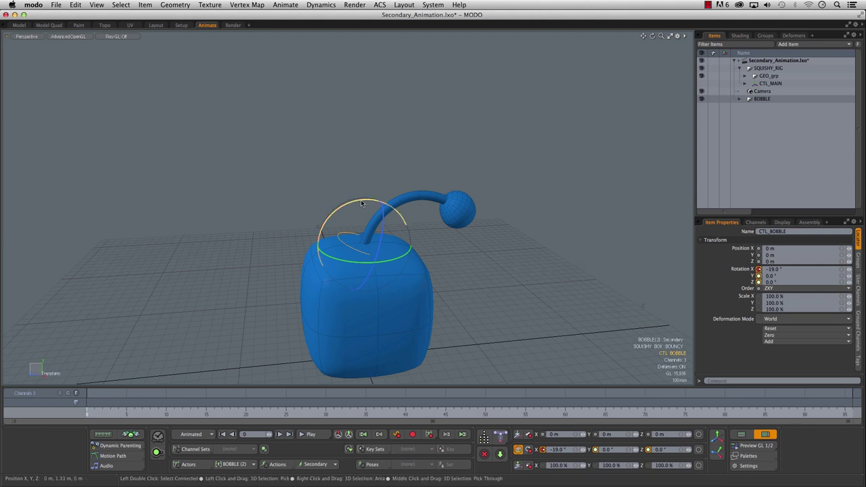
left_click_drag(357, 203, 336, 214)
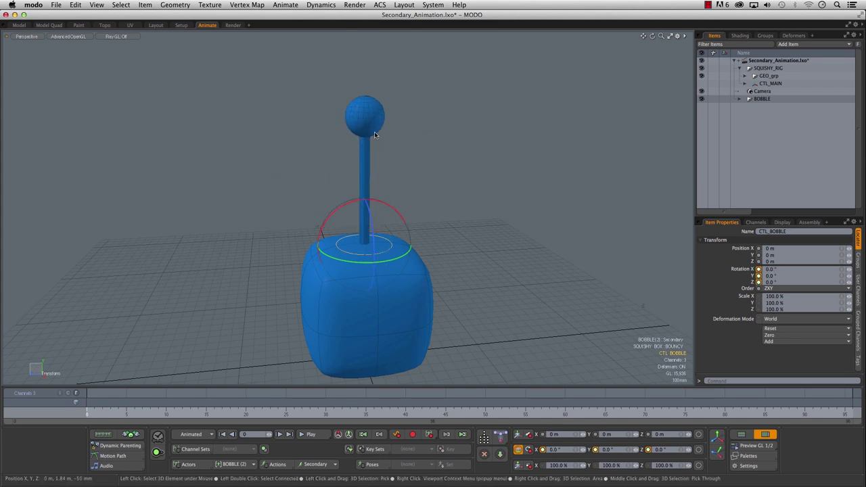
left_click_drag(365, 200, 382, 195)
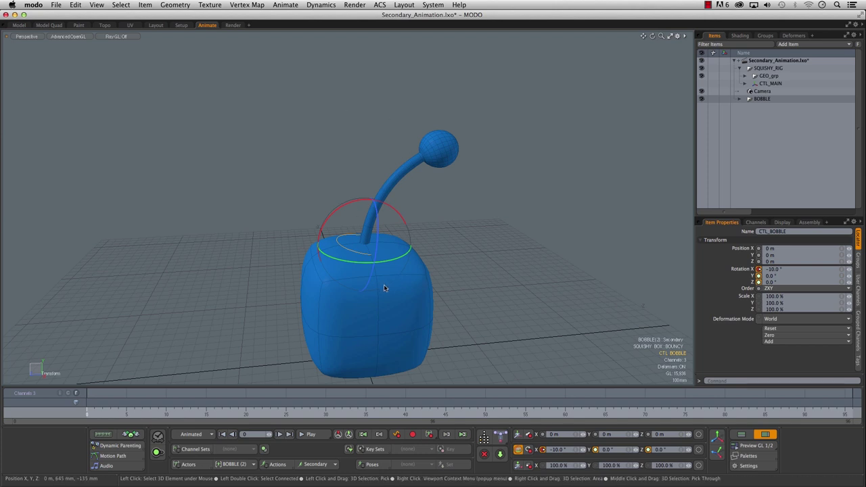
key("super+z")
left_click_drag(505, 188, 440, 197, "ctrl+alt")
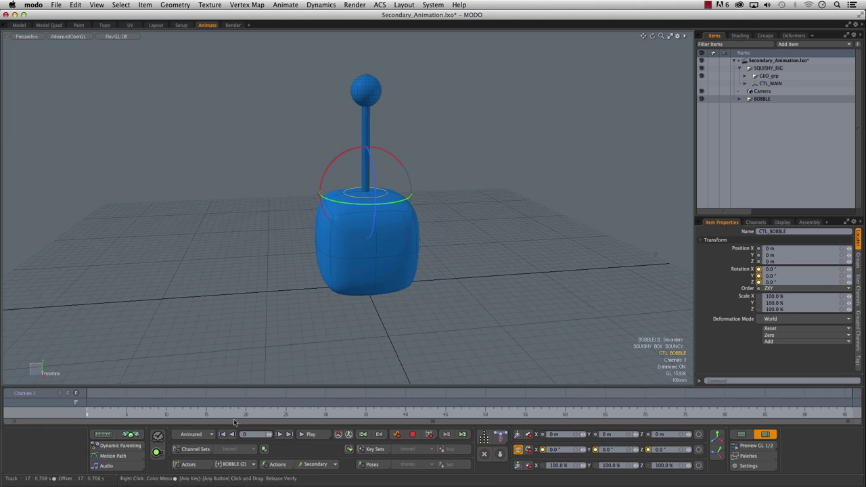
- Rename the BOBBLE (2) actor as BOBBLEY
left_click(247, 467)
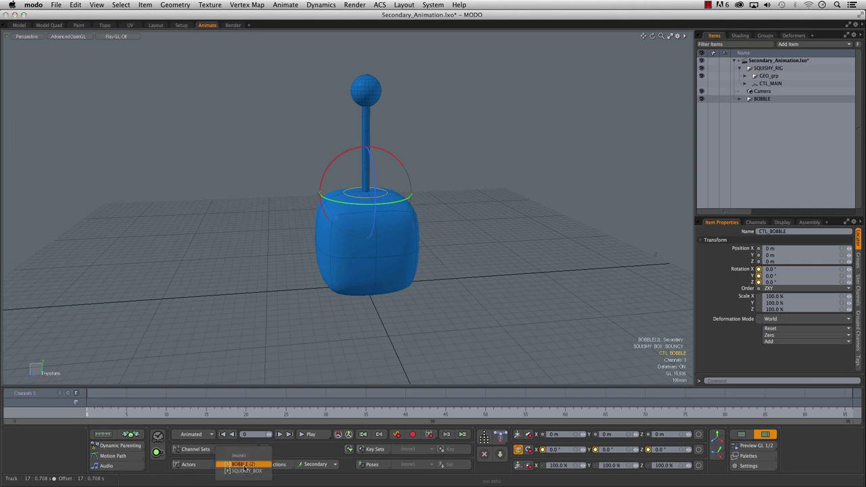
left_click(233, 465)
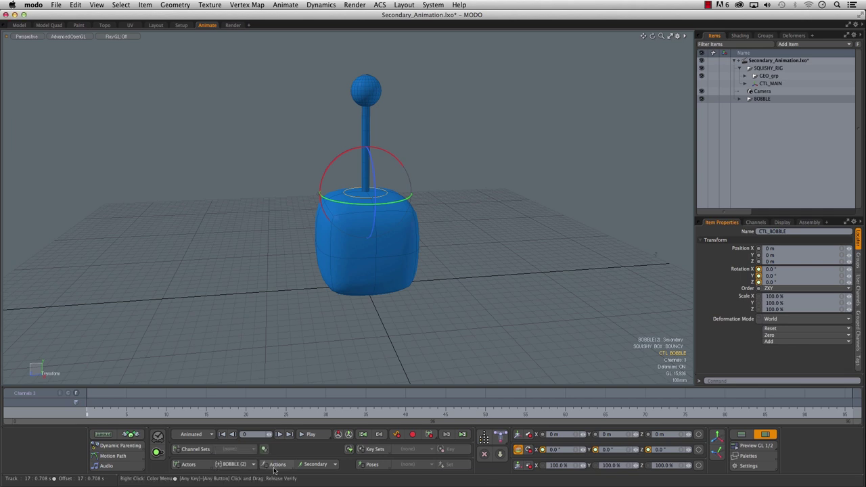
left_click(749, 101)
left_click(766, 35)
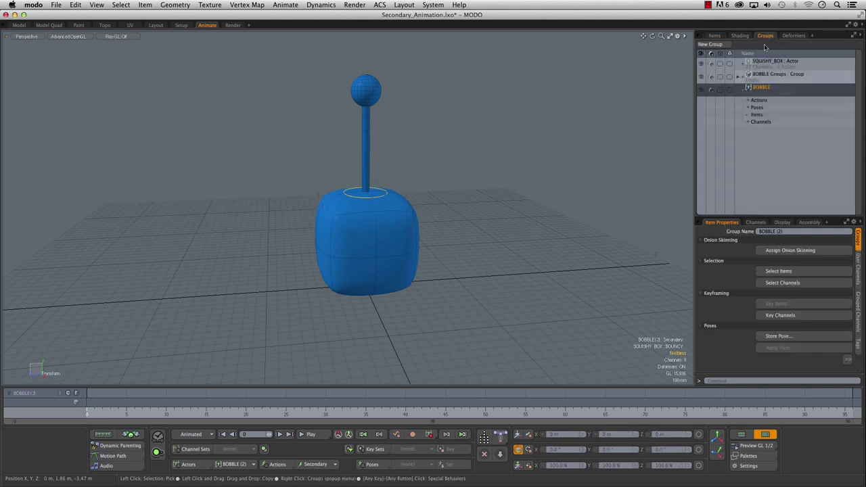
right_click(768, 90)
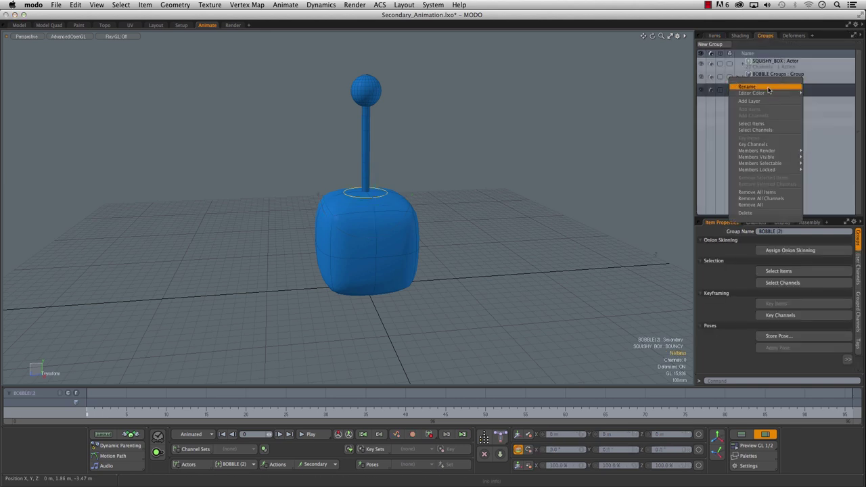
left_click(766, 88)
left_click(426, 253)
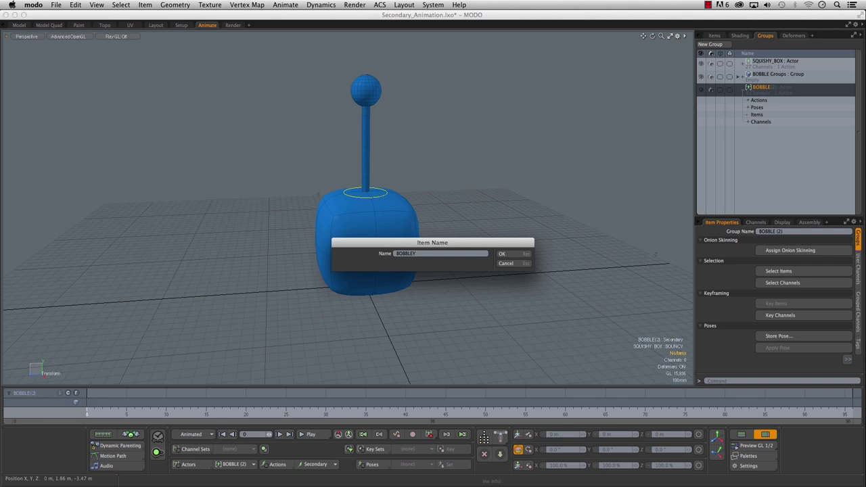
key("Return")
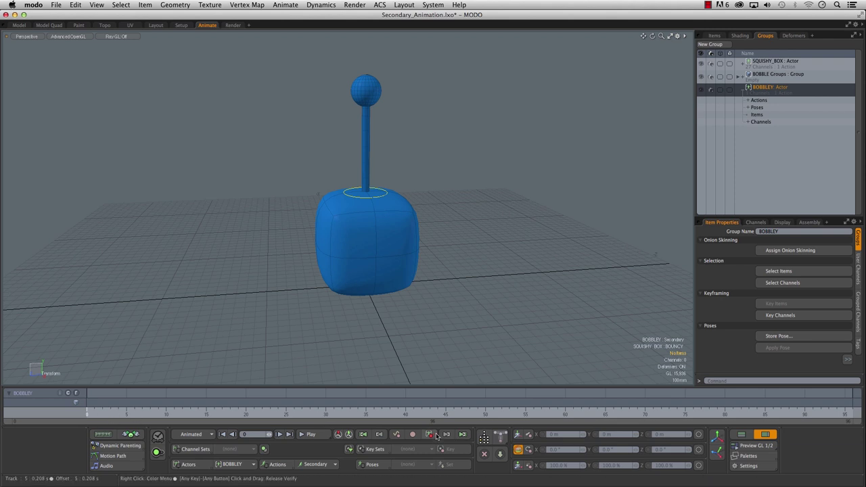
- Select CTL_BOBBLE and key its X rotation at about -10.5° on frame 6 so the antenna bends behind the box's motion
left_click_drag(96, 414, 119, 414)
mouse_move(231, 311)
left_mouse_down("alt")
mouse_move(260, 310)
mouse_move(236, 304)
left_mouse_up("alt")
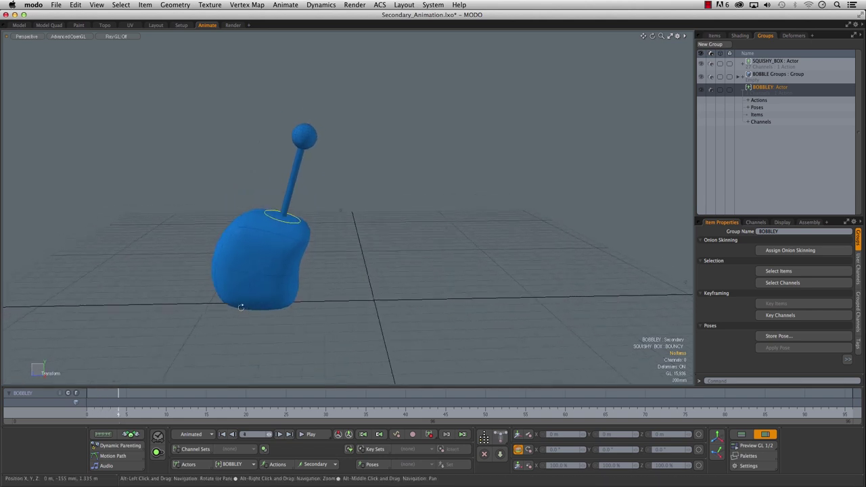
left_click(302, 232)
key("e")
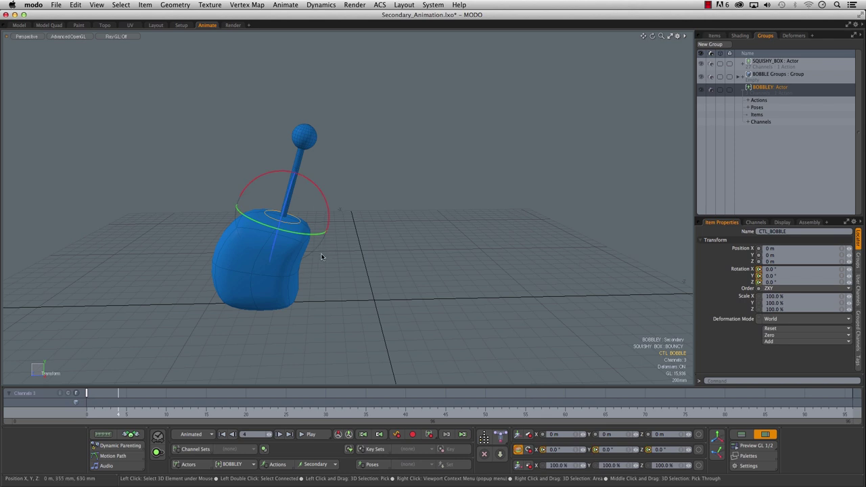
mouse_move(115, 403)
left_mouse_down()
mouse_move(88, 403)
mouse_move(142, 403)
mouse_move(134, 403)
left_mouse_up()
left_click_drag(226, 191, 301, 189)
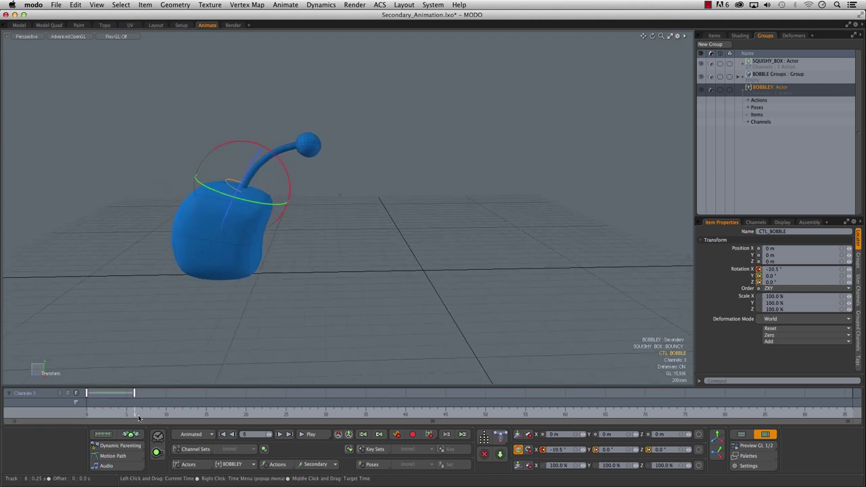
- Swing the antenna the opposite way on frame 13 by rotating CTL_BOBBLE to about 16° in X
left_click(166, 405)
left_click_drag(166, 404, 190, 404)
left_click_drag(236, 176, 212, 163)
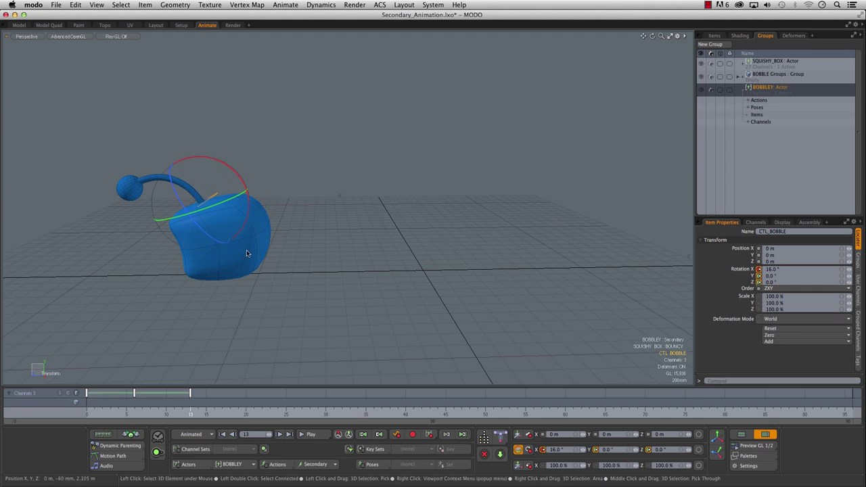
- Rotate CTL_BOBBLE to about -20° in X on frame 31, where the box is squashed
left_click_drag(249, 272, 223, 262, "alt")
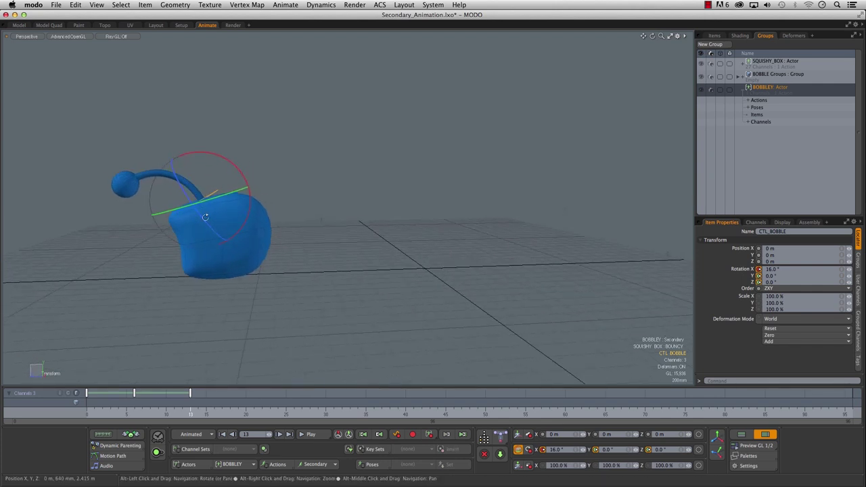
left_click_drag(75, 197, 248, 265, "alt")
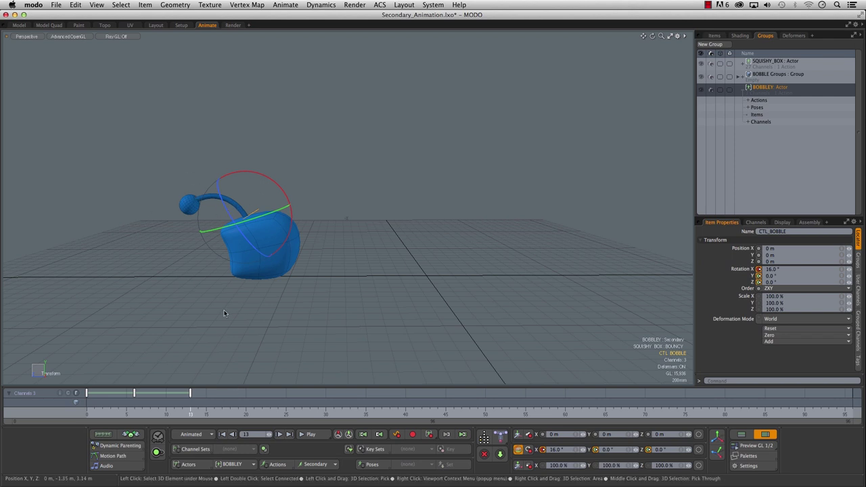
left_click_drag(118, 413, 334, 414)
left_click_drag(418, 193, 440, 194)
- Advance through the jump to frame 43 and bend the antenna further, to about -29° in X
key("Right")
key("Right")
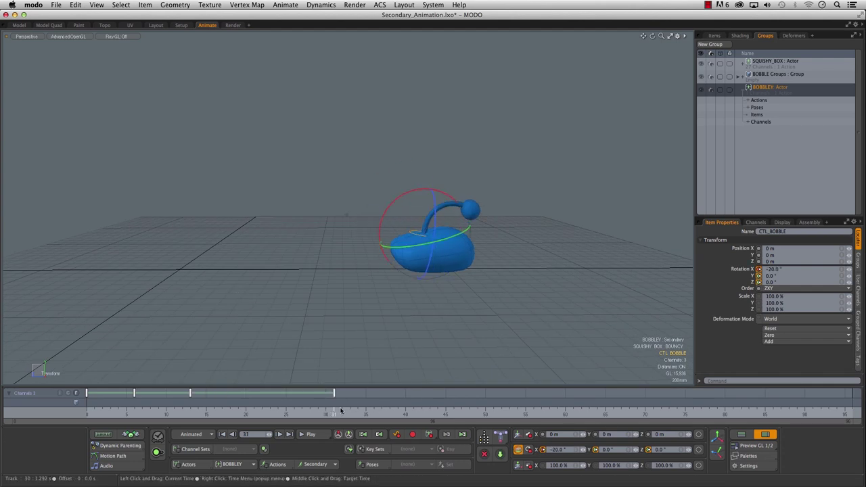
key("Right")
key("Right")
key("Right")
key("Right")
key("Right")
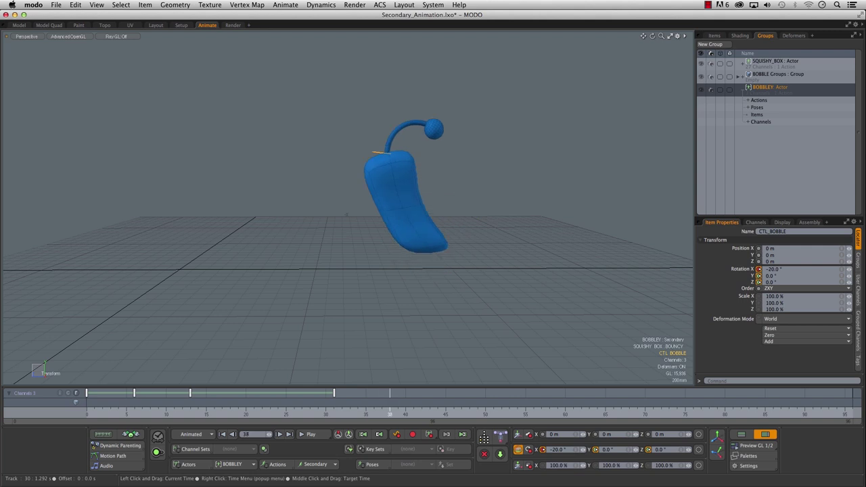
key("Right")
key("Right")
key("Right")
key("Right")
key("Right")
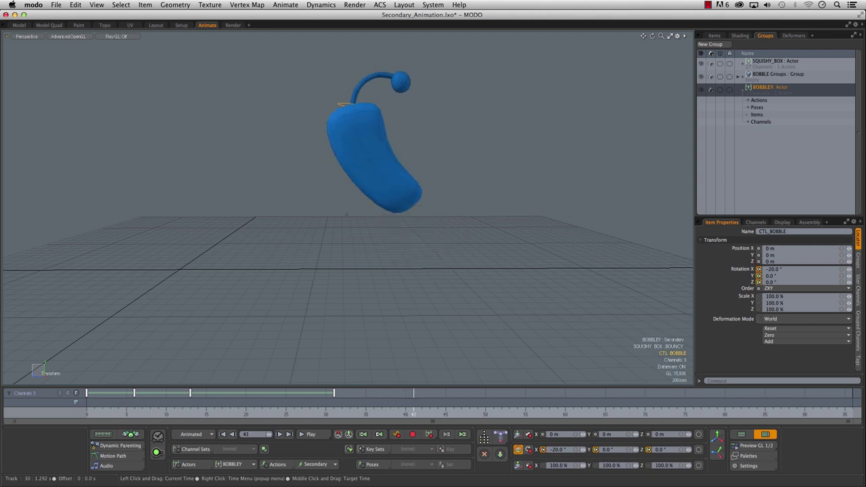
left_click_drag(345, 203, 379, 161, "alt")
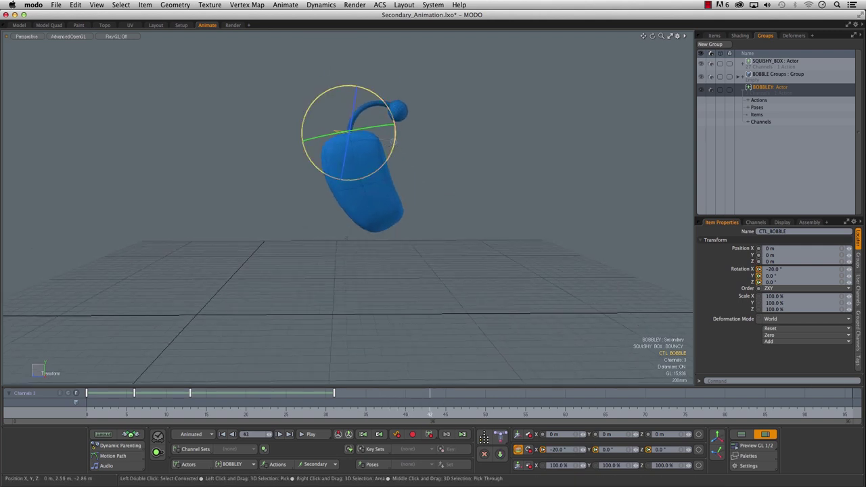
left_click_drag(394, 142, 391, 151)
- Ease CTL_BOBBLE's X rotation to about -16° on frame 50 and key a further swing on frame 54
left_click_drag(438, 414, 485, 415)
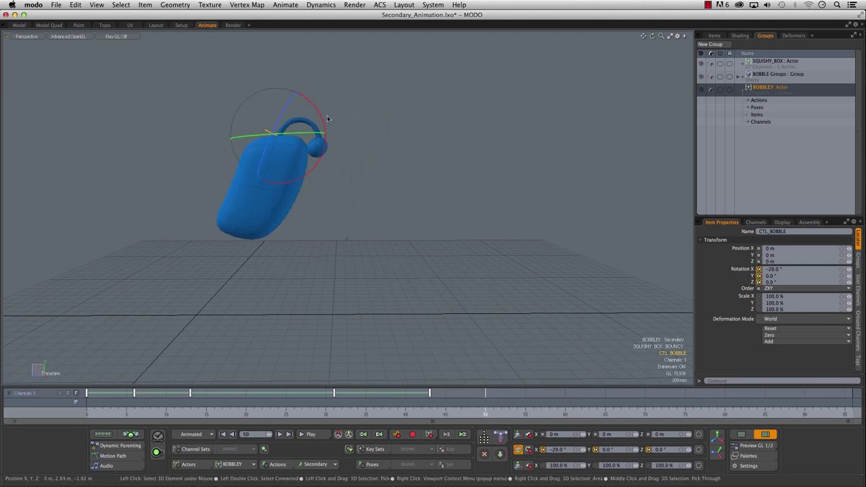
left_click_drag(321, 118, 315, 106)
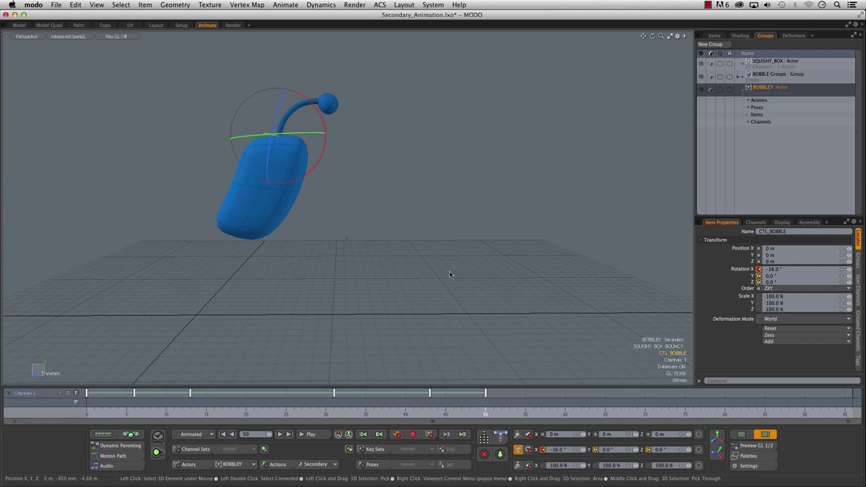
left_click_drag(498, 415, 528, 416)
left_click_drag(264, 161, 256, 161)
- Key CTL_BOBBLE at about -7° in X on frame 55 and swing the antenna further back on frame 56
left_click_drag(383, 289, 427, 278, "alt")
mouse_move(518, 415)
left_mouse_down()
mouse_move(541, 415)
mouse_move(518, 415)
mouse_move(526, 415)
left_mouse_up()
mouse_move(275, 226)
left_mouse_down()
mouse_move(267, 221)
mouse_move(275, 226)
left_mouse_up()
left_click_drag(527, 412, 534, 411)
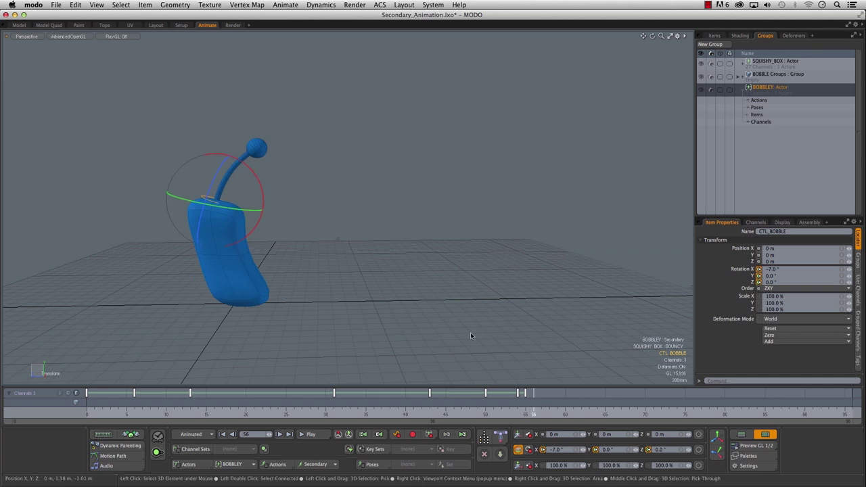
left_click_drag(249, 168, 218, 166)
- Adjust and key CTL_BOBBLE's rotation on frame 63
left_click_drag(268, 207, 378, 194, "alt+shift")
left_click_drag(538, 418, 589, 418)
left_click_drag(317, 149, 346, 135, "alt+shift")
left_click_drag(389, 196, 445, 267, "alt")
- Straighten the antenna on frame 72 by rotating CTL_BOBBLE to about -0.5° in X
mouse_move(590, 394)
left_mouse_down()
mouse_move(630, 393)
mouse_move(662, 415)
left_mouse_up()
left_click_drag(307, 181, 302, 170)
middle_click_drag(398, 285, 417, 278, "alt")
left_click_drag(416, 277, 465, 237, "alt")
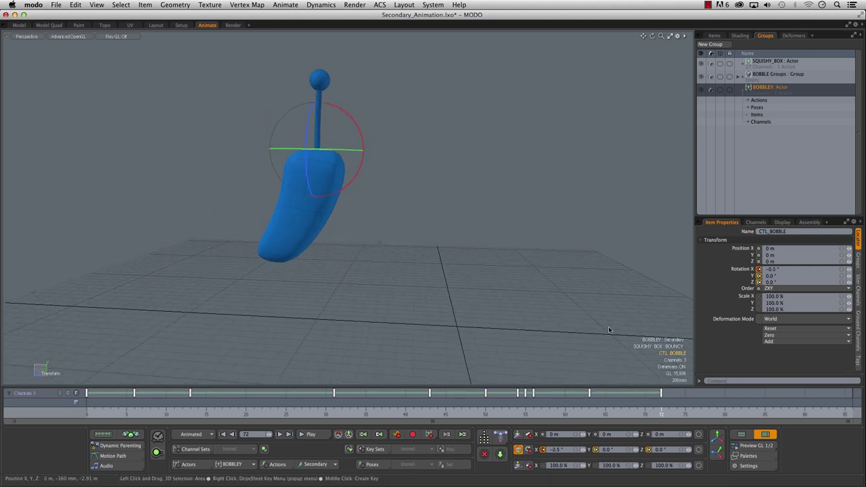
- Rotate CTL_BOBBLE to about -5° in X on frame 74 to start the antenna's landing reaction
left_click(669, 416)
mouse_move(669, 416)
left_mouse_down()
mouse_move(685, 416)
mouse_move(678, 415)
left_mouse_up()
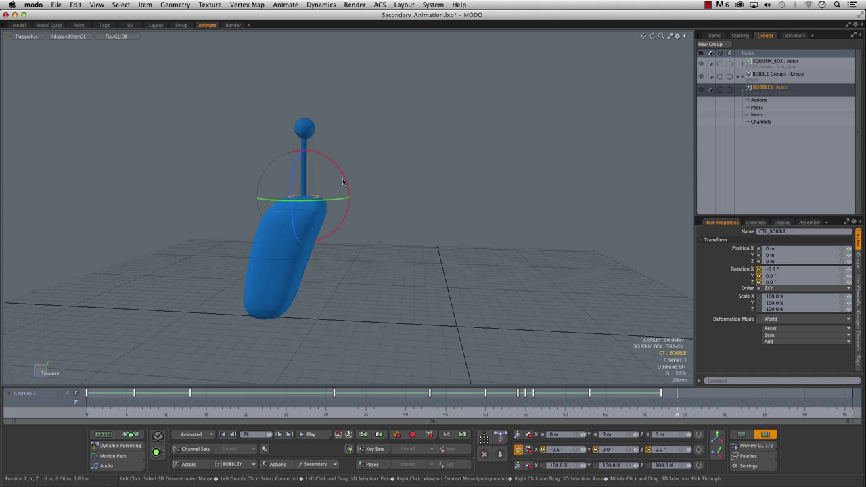
left_click_drag(345, 170, 341, 173)
- Swing the antenna by rotating CTL_BOBBLE on frame 76 and back the opposite way on frame 81
left_click(685, 416)
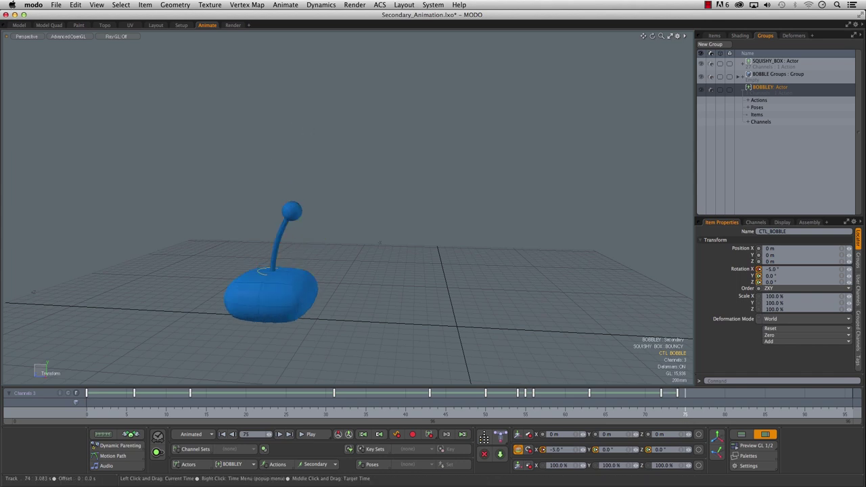
left_click(691, 417)
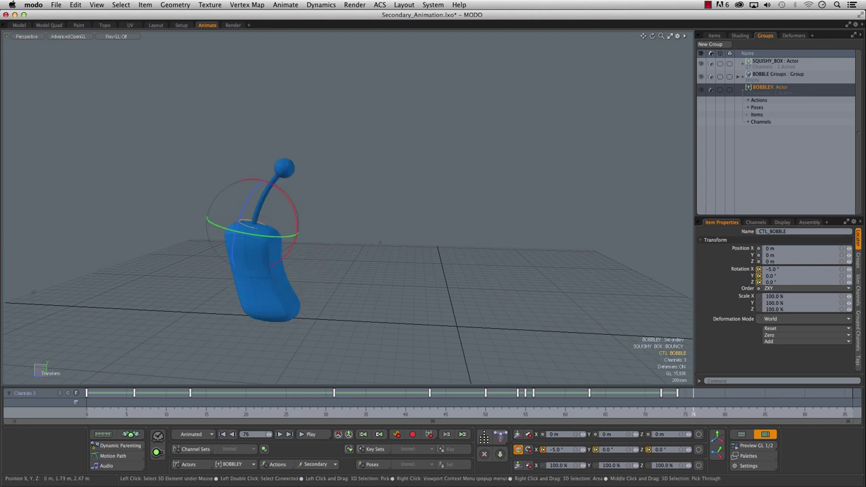
left_click_drag(287, 203, 312, 232)
left_click_drag(696, 413, 733, 413)
left_click_drag(268, 162, 251, 146)
- Settle the antenna with smaller alternating CTL_BOBBLE rotations on frames 88, 92 and 96, ending at about -1.5° in X
left_click_drag(733, 413, 789, 413)
left_click_drag(227, 213, 243, 228)
left_click_drag(790, 413, 821, 413)
left_click_drag(226, 236, 211, 224)
left_click_drag(821, 413, 853, 413)
left_click_drag(216, 226, 224, 237)
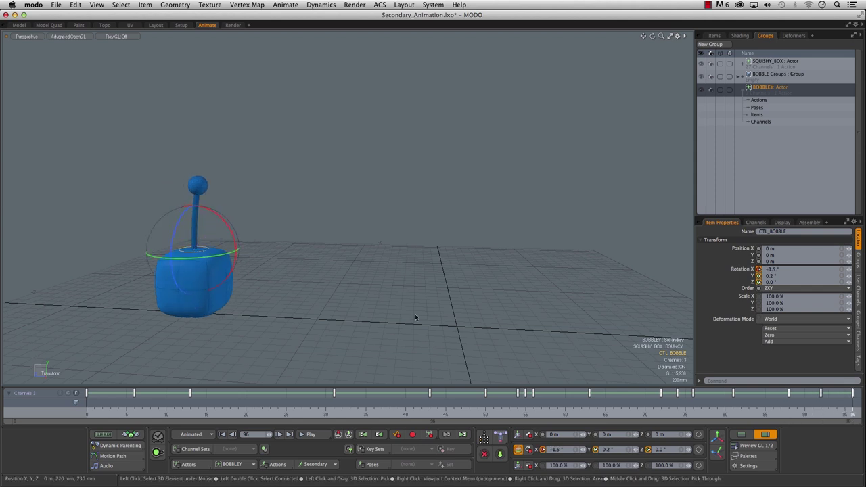
- Deselect the controller, play back the full hop animation to review the antenna motion, and return to frame 0
key("q")
left_click(383, 290)
left_click_drag(383, 290, 365, 265, "alt")
left_click(311, 434)
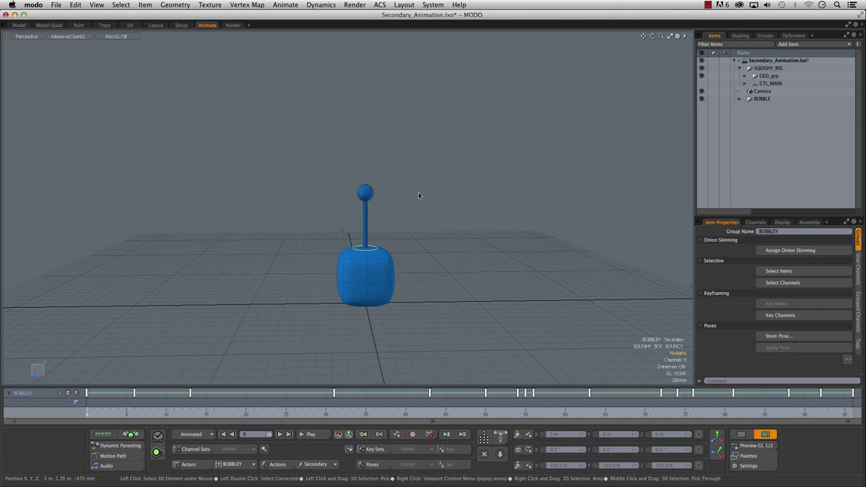
mouse_move(87, 412)
left_mouse_down()
mouse_move(493, 413)
mouse_move(87, 413)
left_mouse_up()
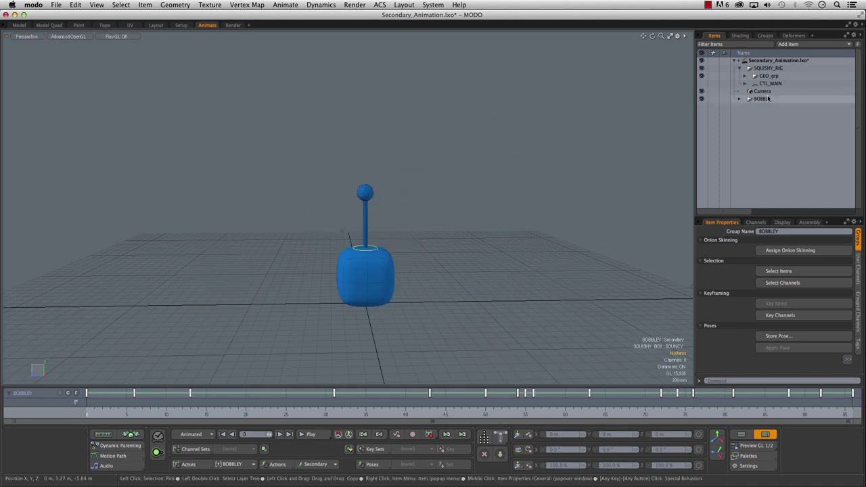
- Add the ANTENAE mesh from BOBBLE_RIG's GEO group to the BOBBLEY actor and deselect it
left_click(740, 98)
left_click(745, 106)
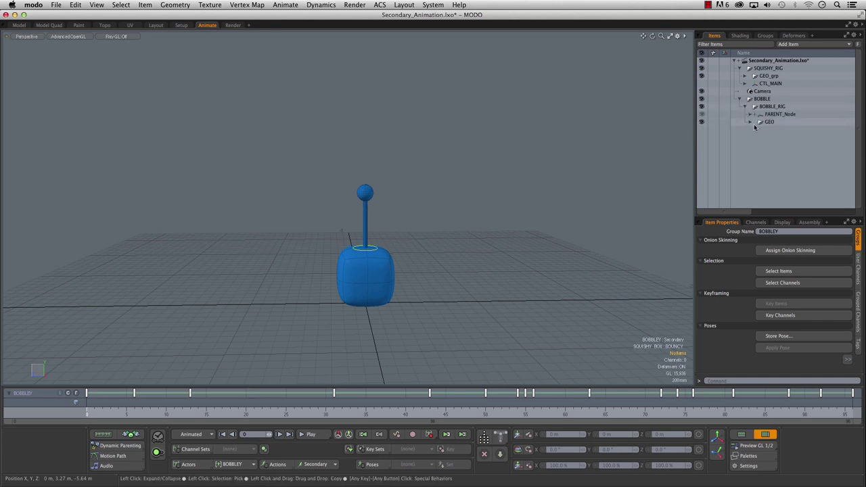
left_click(760, 122)
left_click(782, 129)
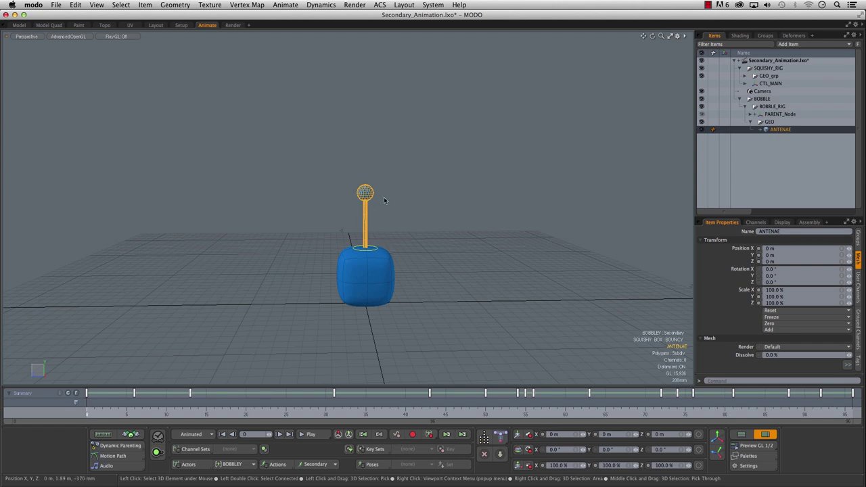
left_click(199, 465)
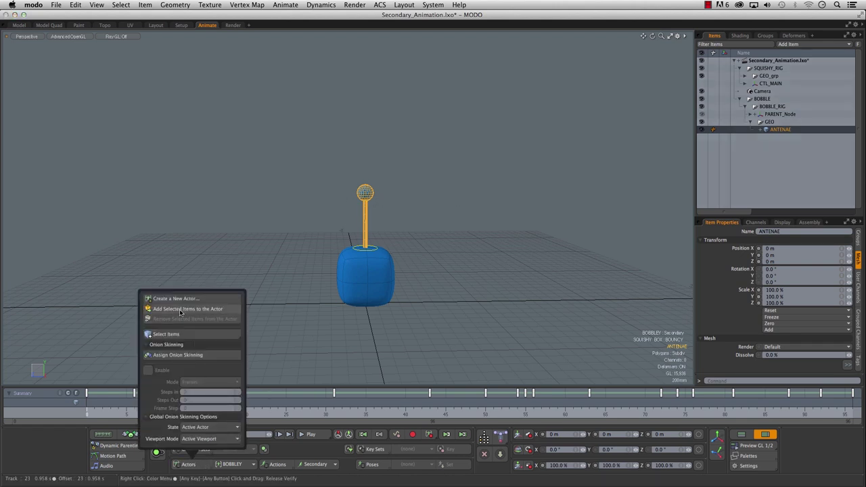
left_click(208, 312)
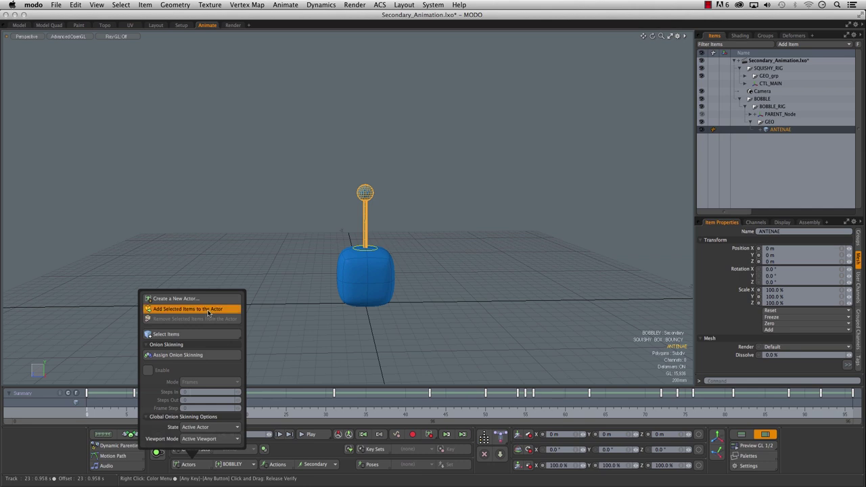
left_click(368, 327)
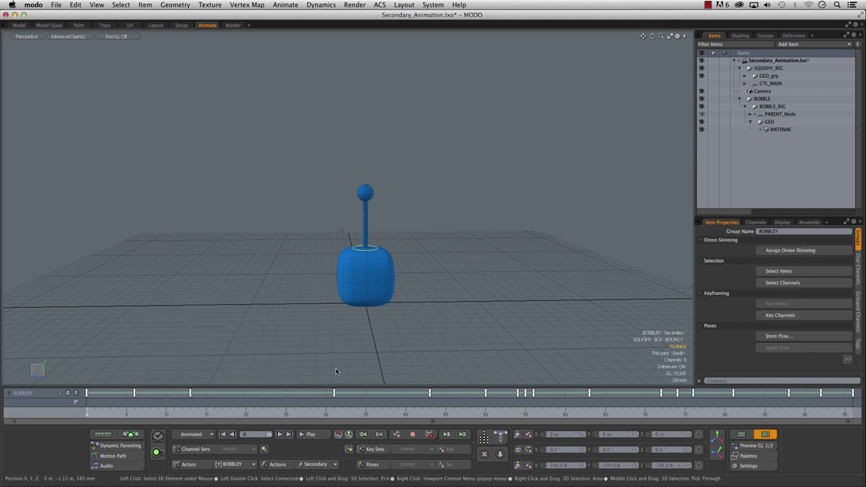
- Assign onion skinning to the BOBBLEY actor
left_click(188, 465)
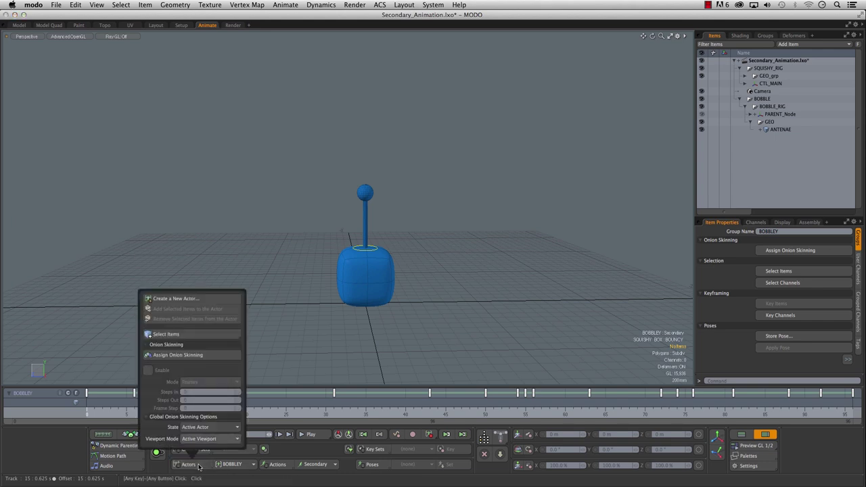
left_click(177, 358)
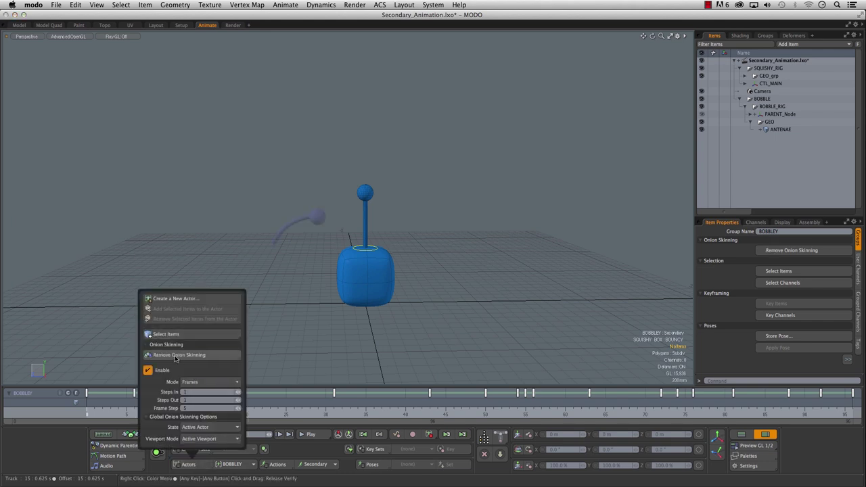
left_click(305, 345)
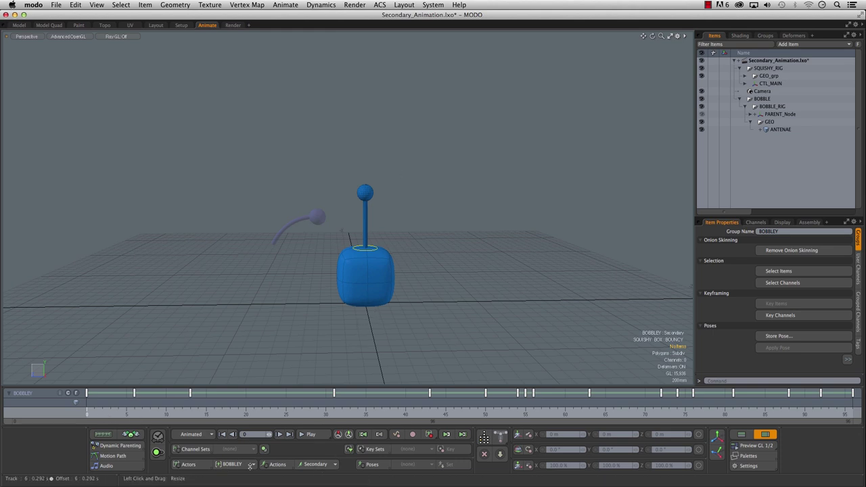
- Set BOBBLEY's onion skinning to 2 steps in and 2 steps out, with the mode set to Keys
left_click(194, 468)
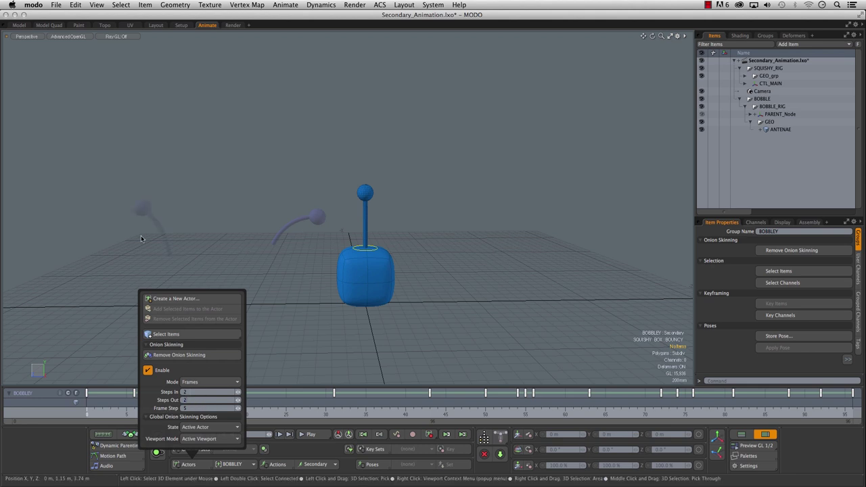
left_click(202, 382)
left_click(203, 388)
left_click(204, 383)
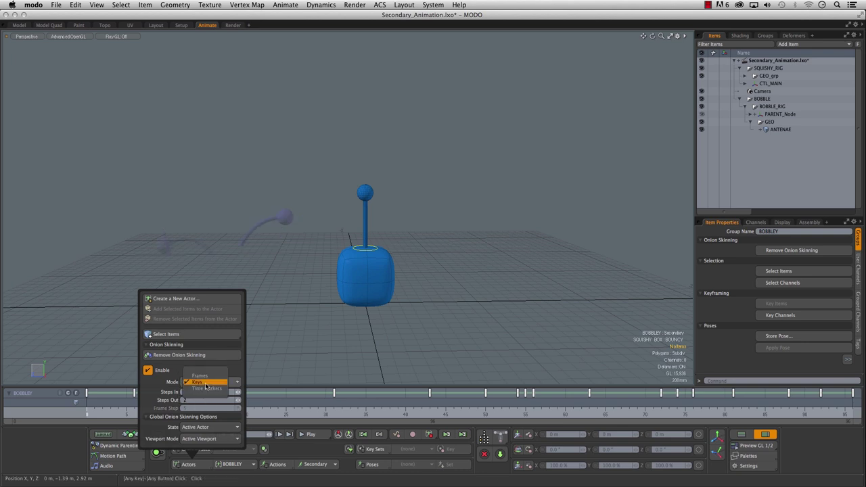
left_click(208, 392)
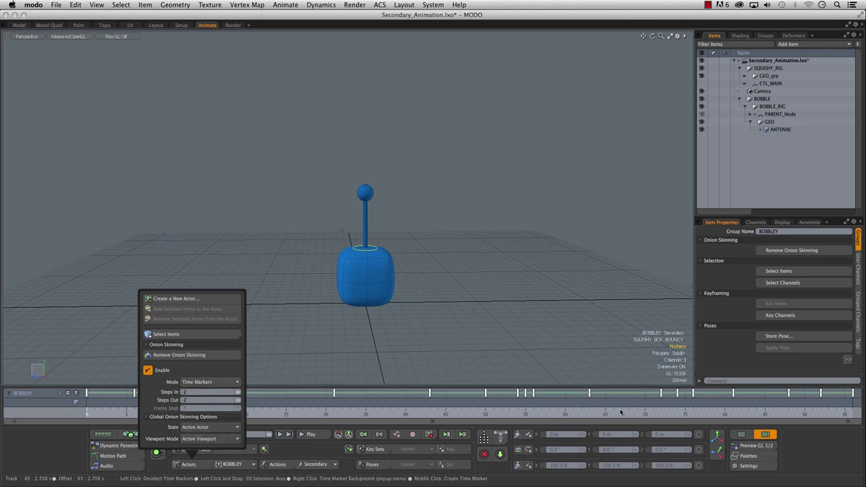
left_click(204, 383)
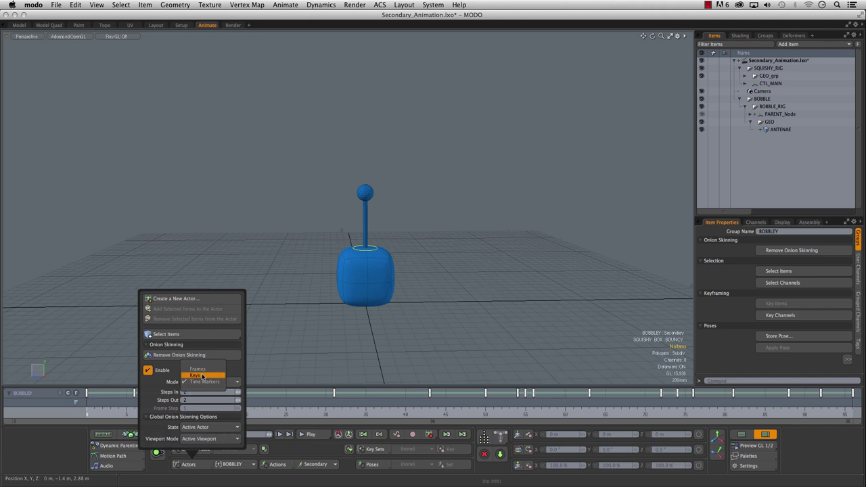
left_click(202, 377)
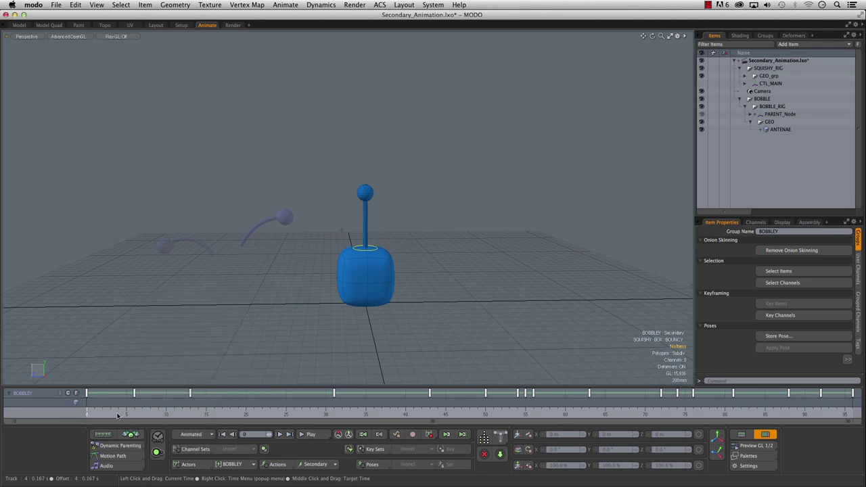
- Scrub the timeline between frames 0 and 23 to examine the antenna's onion skin ghosts around the box
left_click_drag(120, 419, 190, 417)
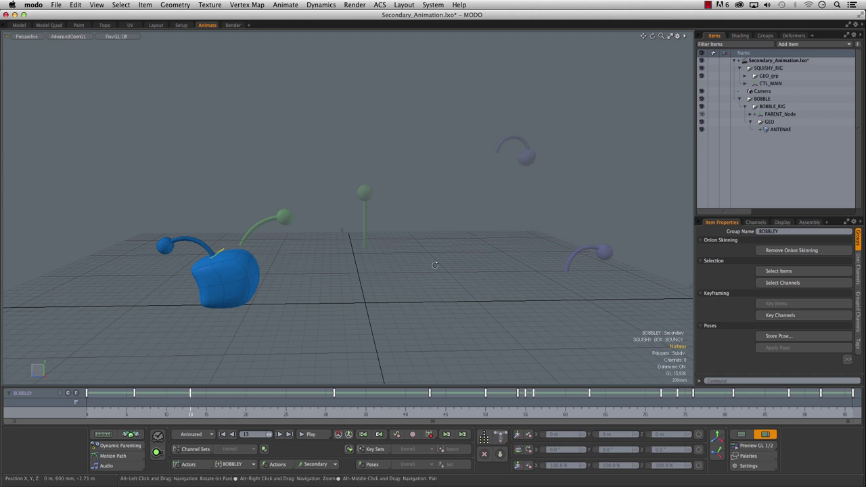
left_click_drag(345, 264, 404, 273, "alt")
left_click_drag(537, 175, 447, 240, "alt")
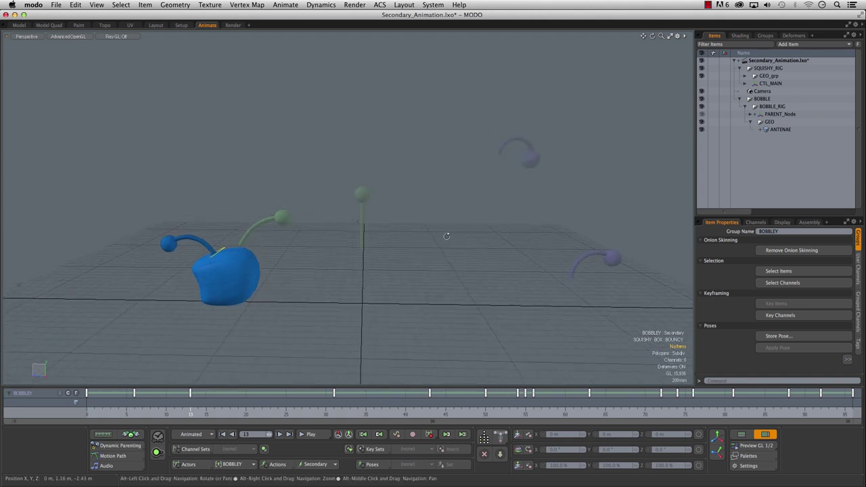
left_click_drag(95, 415, 206, 416)
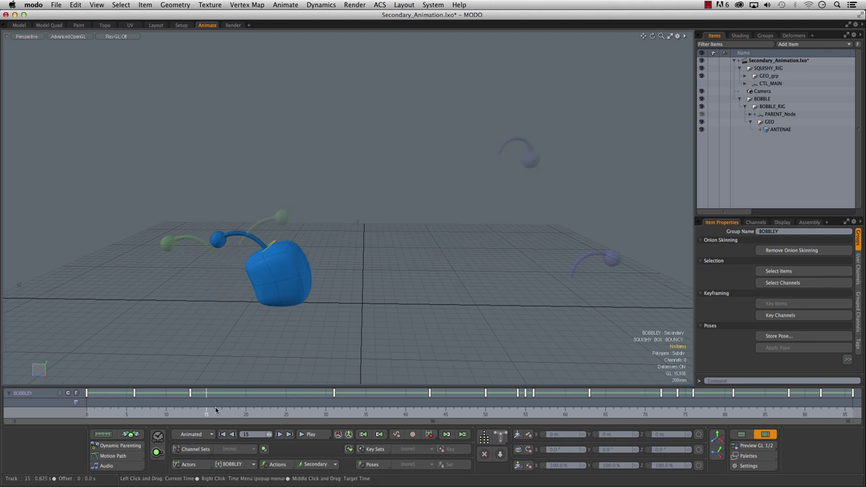
left_click(270, 414)
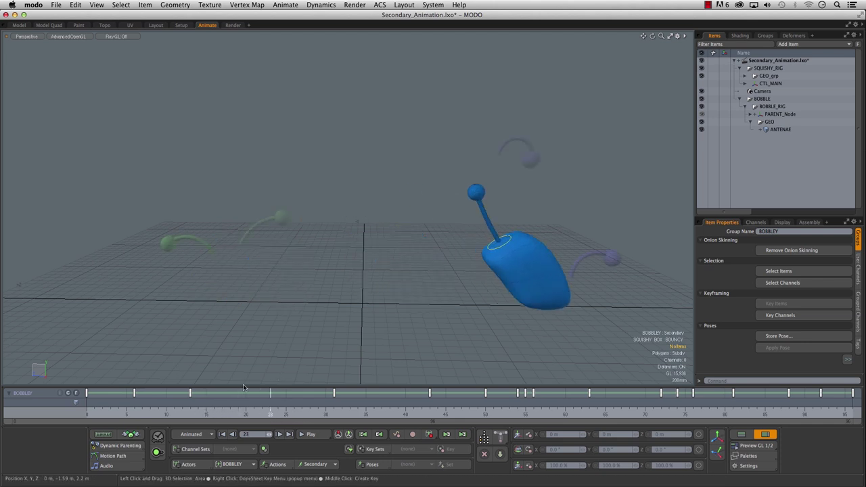
left_click_drag(325, 332, 407, 257, "alt")
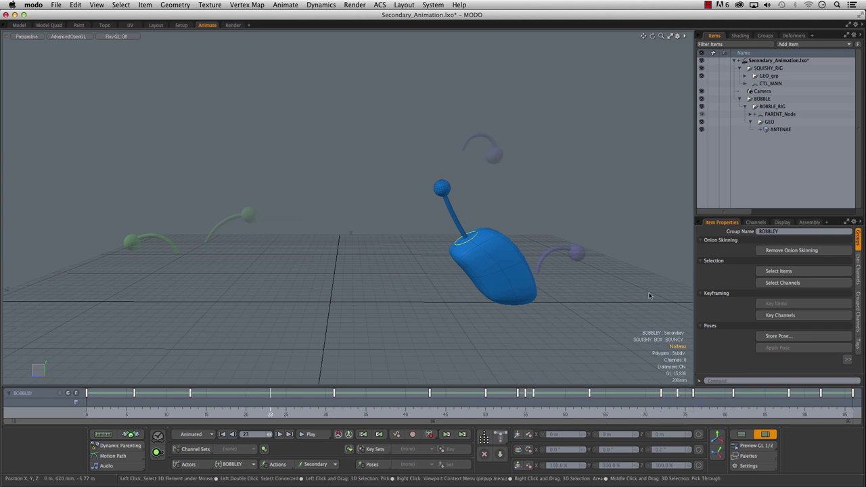
- Set the onion skinning steps in and steps out to 5 and scrub to frame 54 to check the ghosts
left_click(189, 465)
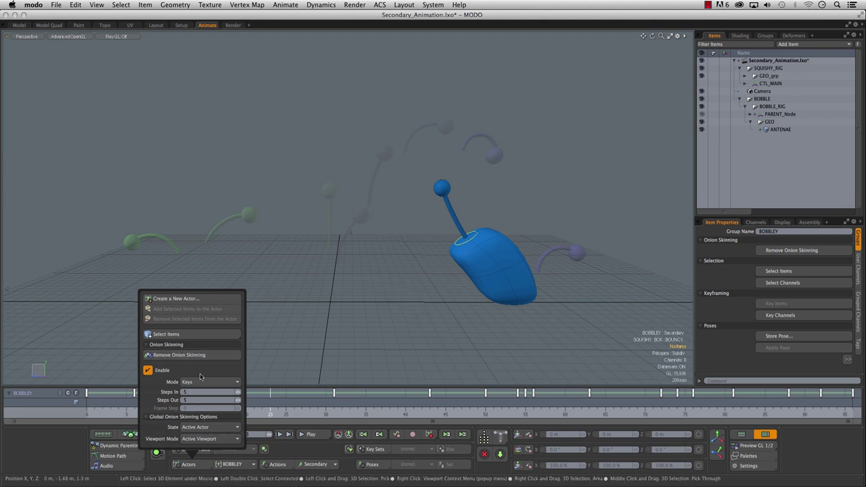
left_click(254, 403)
mouse_move(400, 257)
left_mouse_down("alt")
mouse_move(384, 272)
mouse_move(507, 294)
mouse_move(398, 269)
left_mouse_up("alt")
left_click_drag(291, 295, 328, 314, "alt")
left_click(174, 411)
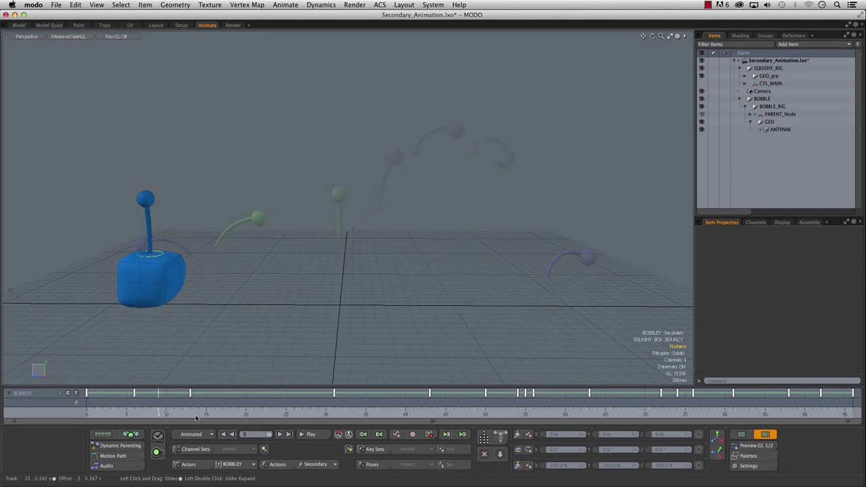
left_click_drag(175, 412, 518, 414)
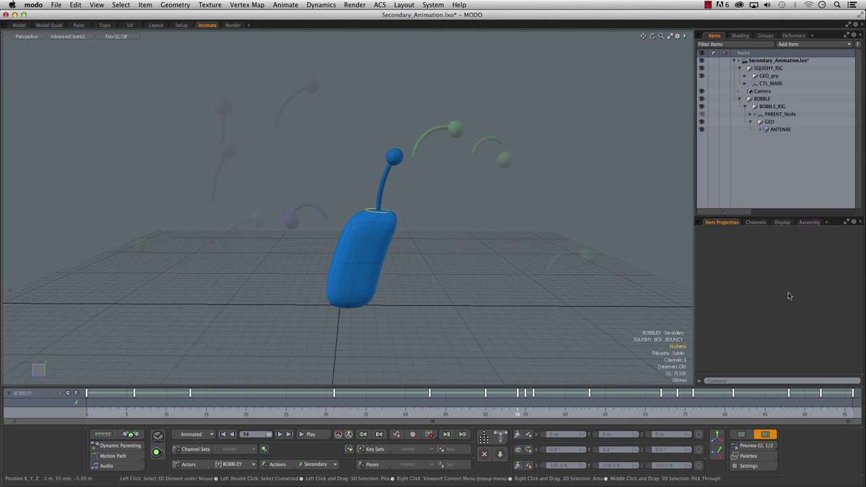
- Display the BOBBLEY actor's full onion skinning properties and enlarge the properties area
left_click(235, 464)
left_click(234, 465)
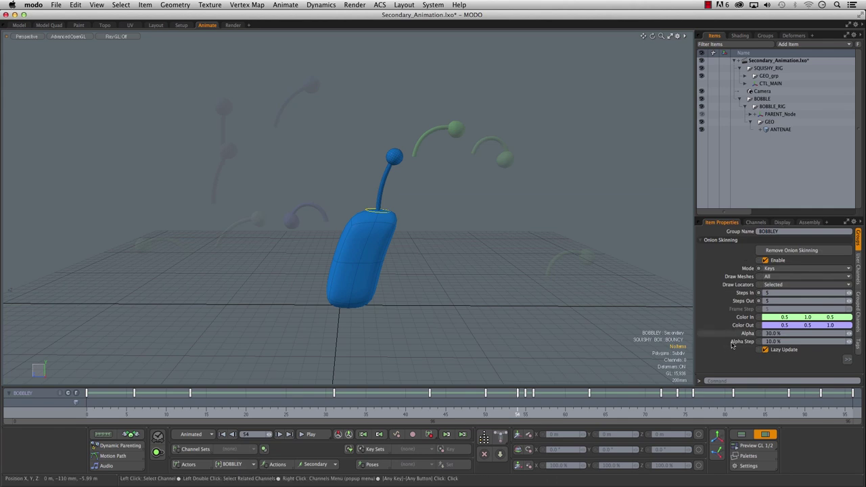
scroll(769, 210, "right", 3)
scroll(766, 211, "left", 3)
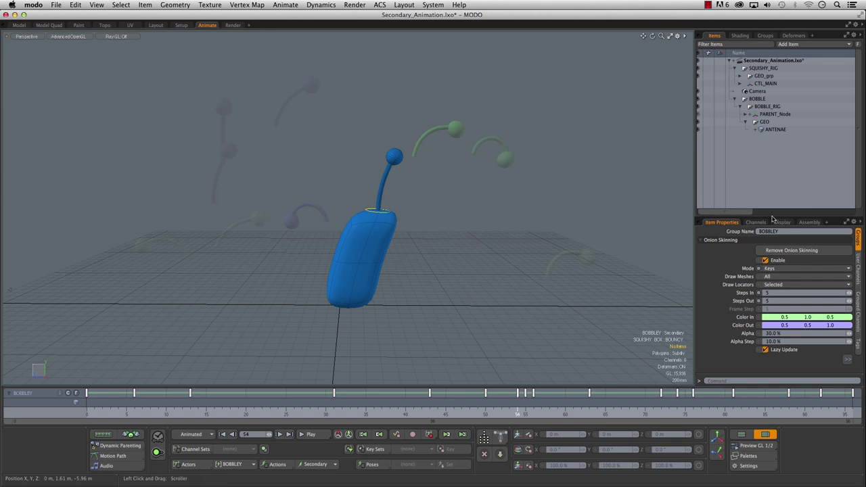
left_click(773, 213)
left_click_drag(773, 214, 694, 213)
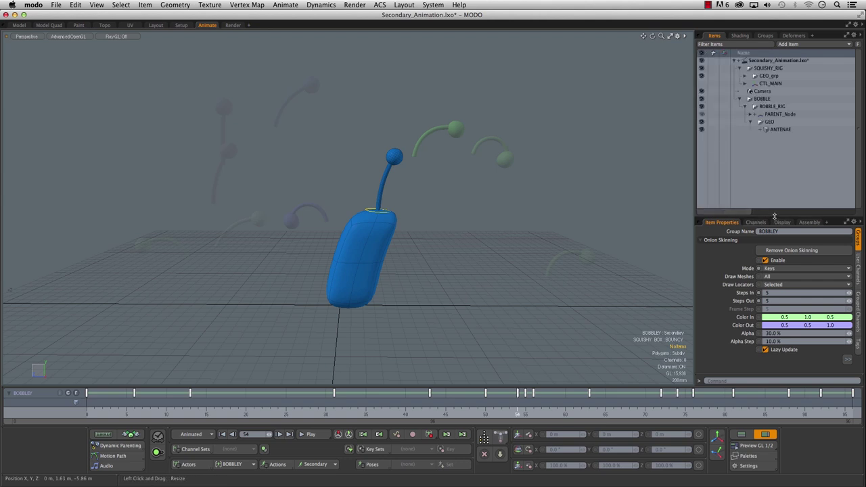
left_click_drag(776, 219, 775, 198)
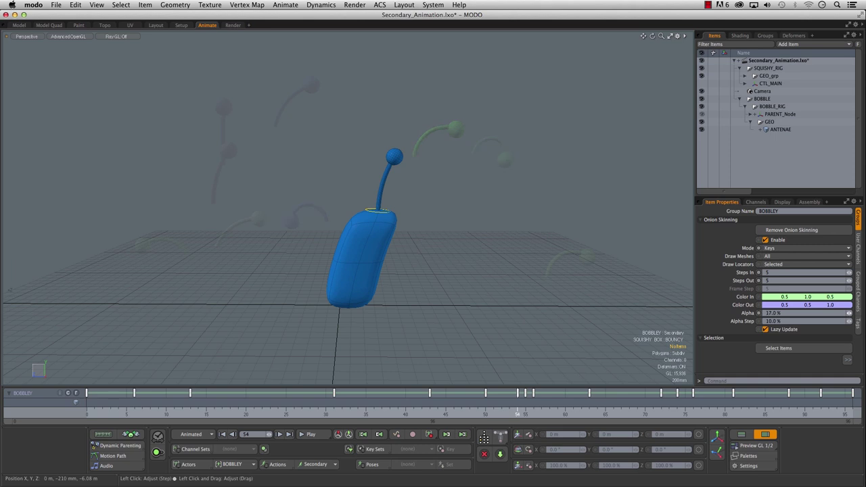
- Set the onion skinning Alpha to 82%, adjust the Alpha Step fade, and scrub the timeline to review the ghosts
mouse_move(849, 313)
left_mouse_down()
mouse_move(863, 313)
mouse_move(848, 313)
left_mouse_up()
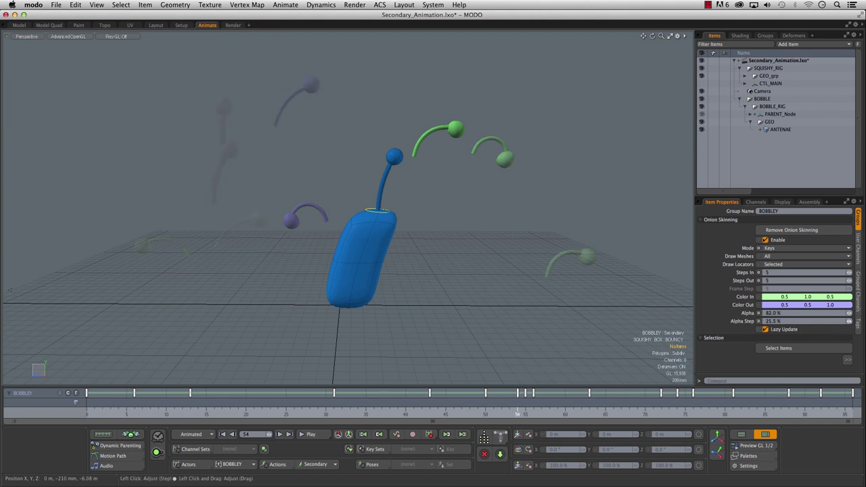
left_click(850, 320)
left_click(849, 321)
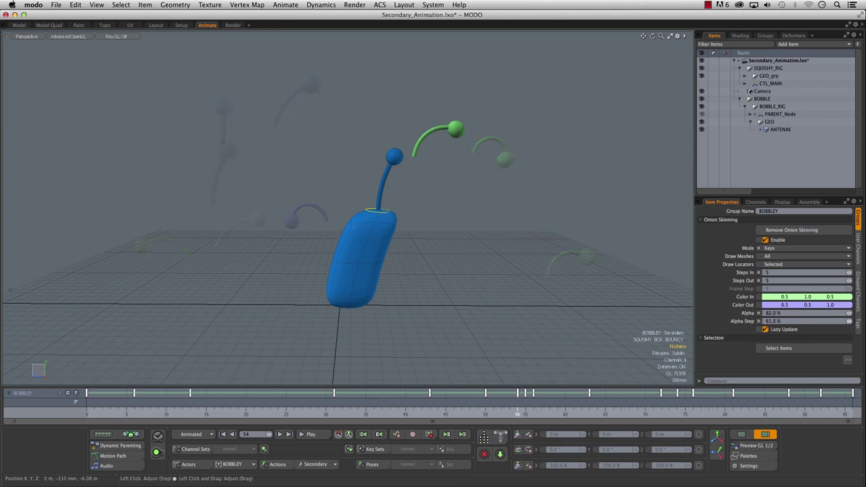
left_click_drag(849, 321, 845, 321)
left_click(849, 321)
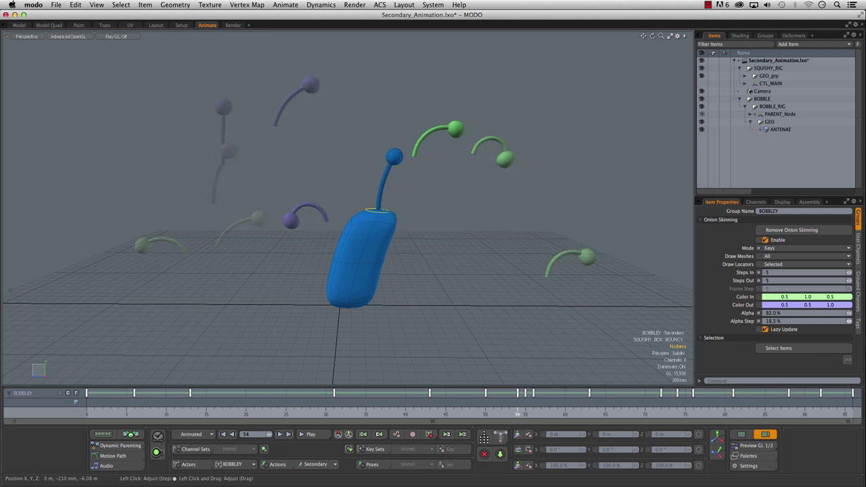
left_click_drag(849, 321, 840, 321)
left_click_drag(121, 413, 528, 413)
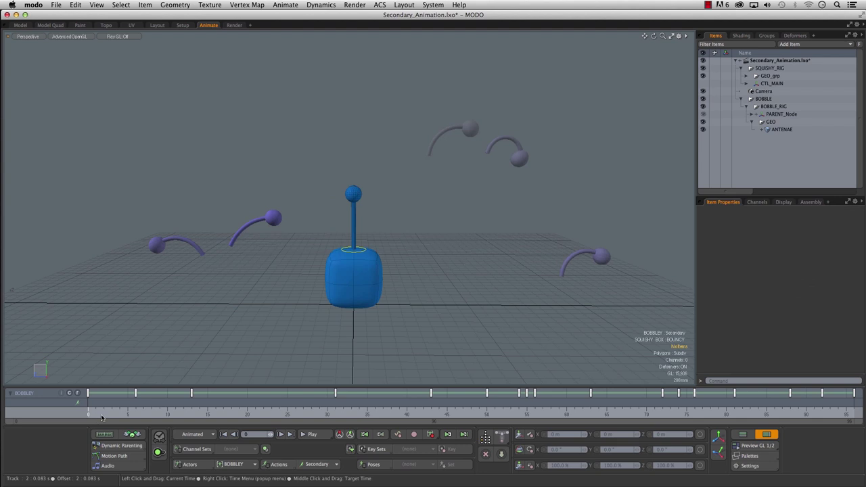
- Scrub through frames 19 and 33 and back to frame 0 to review the antenna's onion skin ghosts
left_click_drag(102, 418, 240, 418)
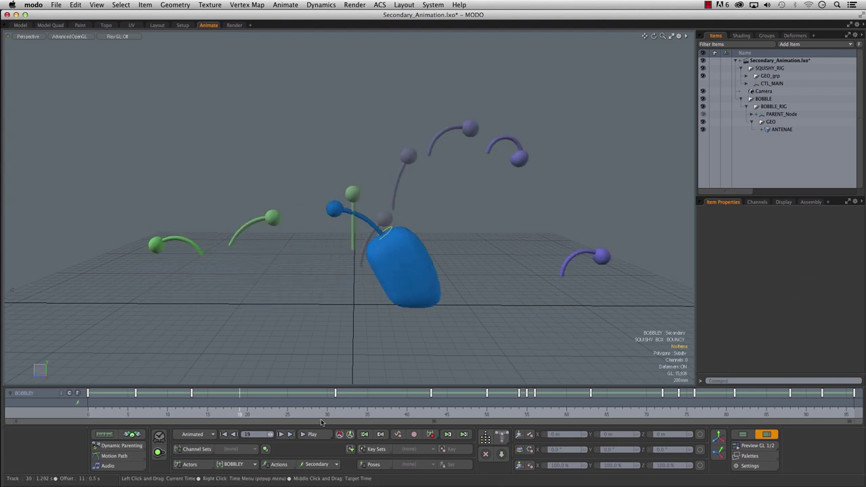
left_click(352, 418)
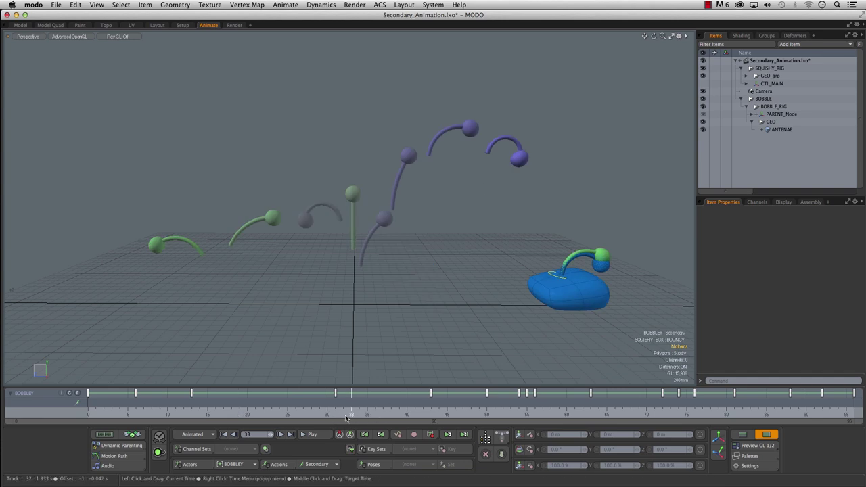
left_click_drag(343, 417, 88, 415)
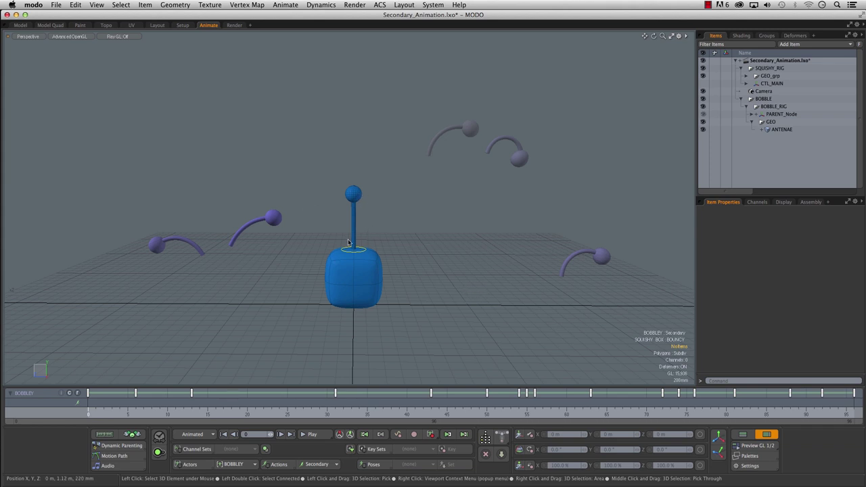
- Expand the PARENT_Node hierarchy and add a motion path to Skeleton_Joint (4) at the end of the CTL_BOBBLE chain
left_click(752, 114)
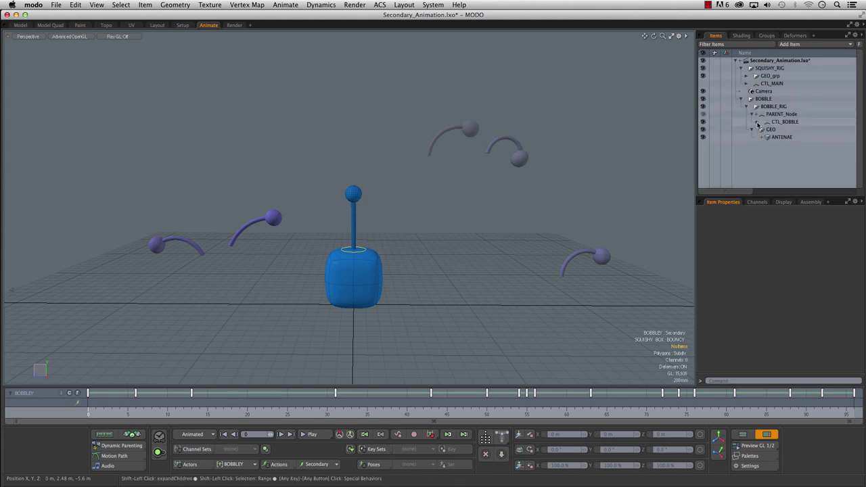
left_click(757, 122)
left_click(762, 130, "shift")
scroll(819, 163, "down", 1)
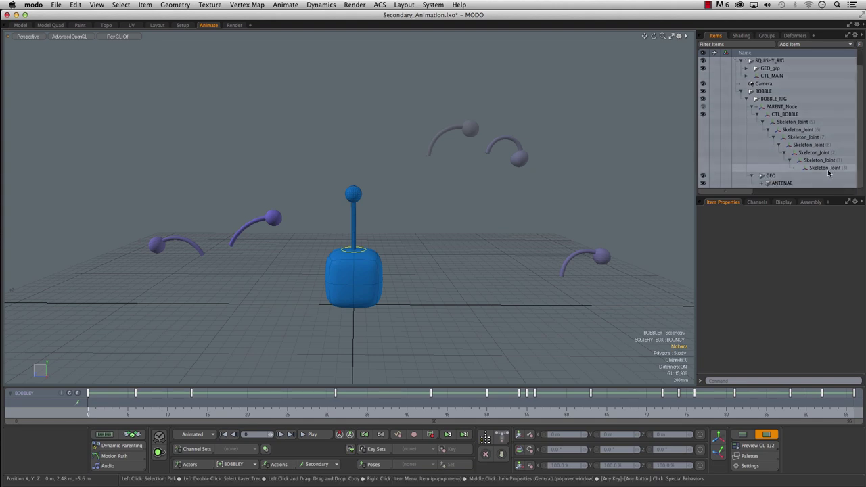
left_click(827, 169)
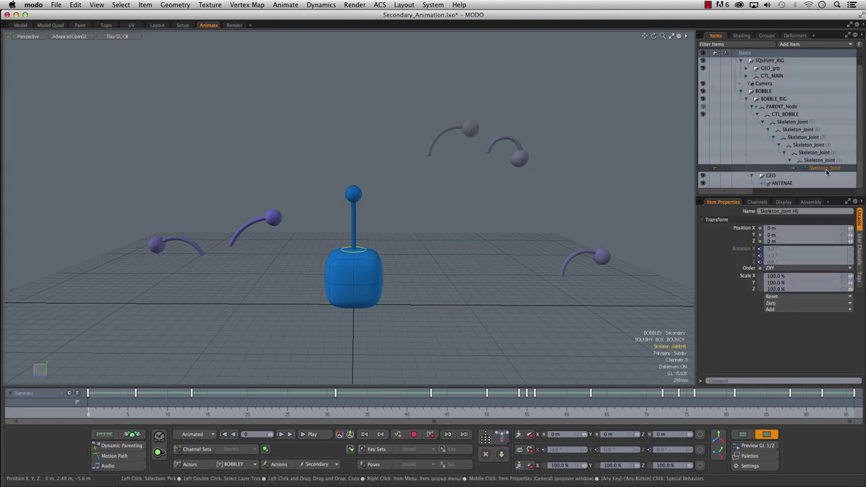
left_click(129, 457)
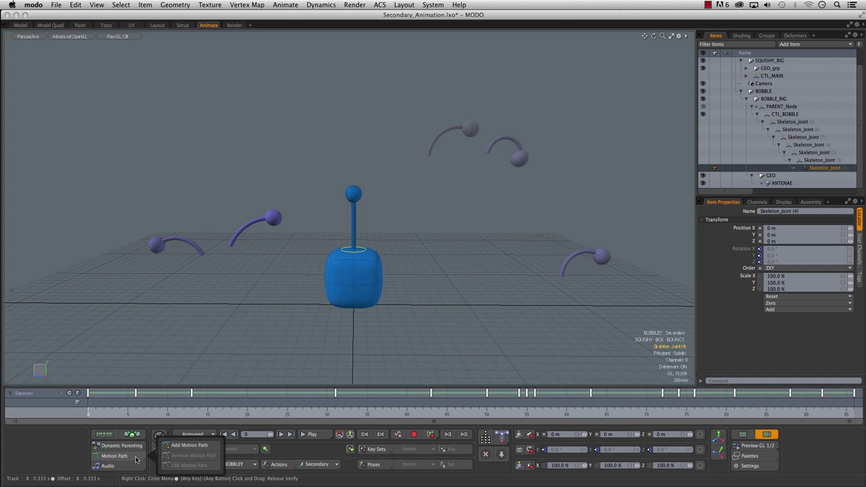
left_click(185, 446)
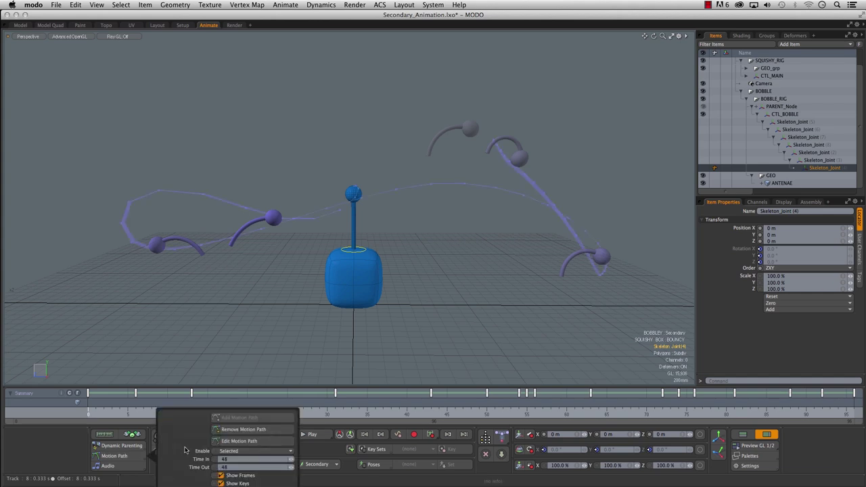
left_click(407, 311)
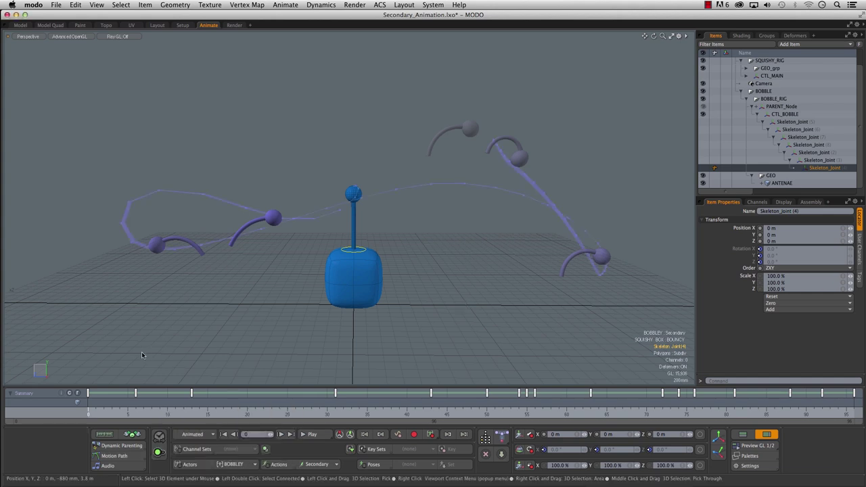
- Set the joint's motion path Time In and Time Out to 100 frames each
left_click(131, 459)
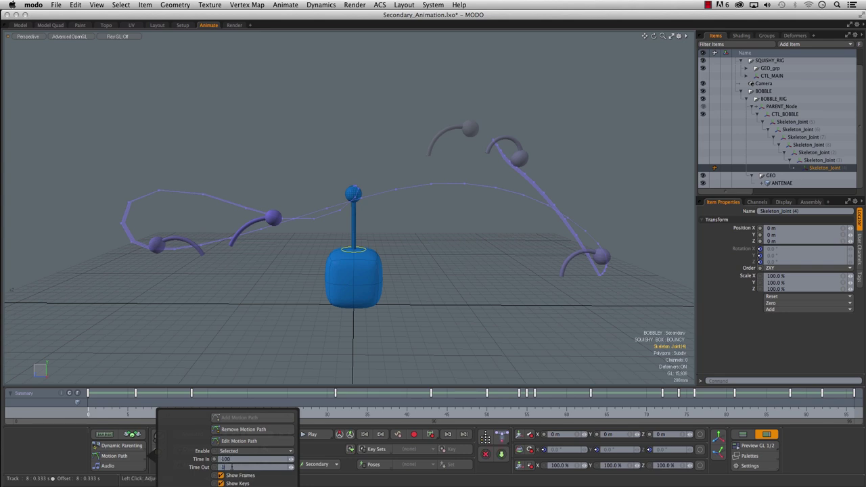
type("00")
key("Return")
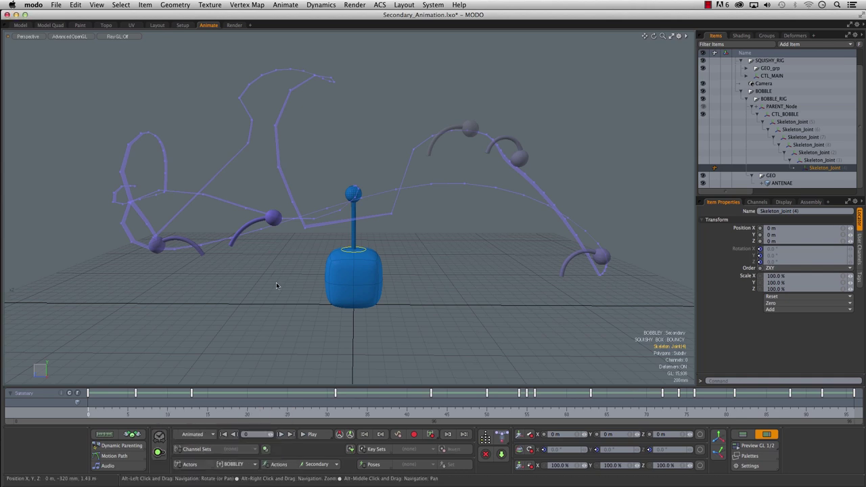
- Scrub the timeline between frames 0 and 96 to examine the arcs of the antenna tip's motion path around the box
left_click_drag(314, 294, 302, 276, "alt")
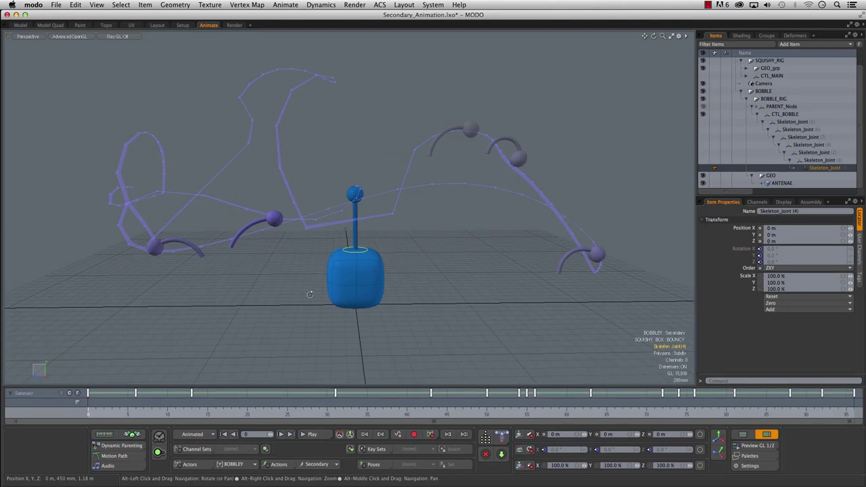
middle_click_drag(284, 313, 291, 300, "alt")
left_click_drag(113, 413, 854, 415)
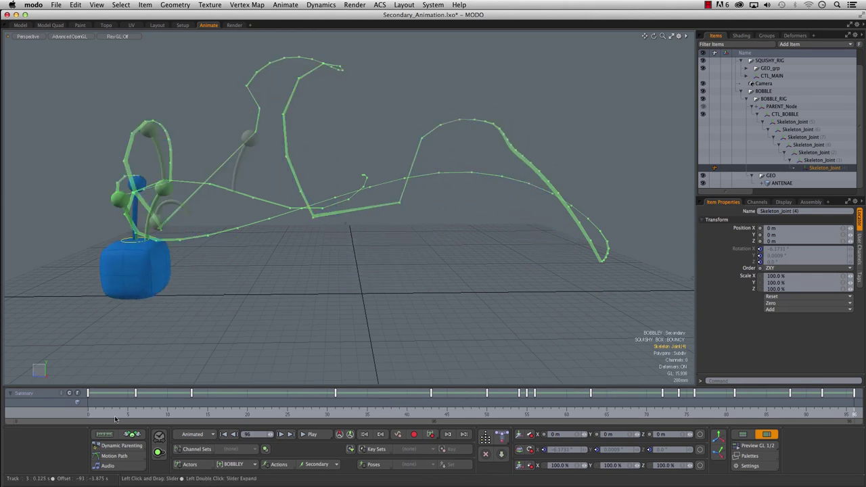
left_click_drag(109, 423, 160, 415)
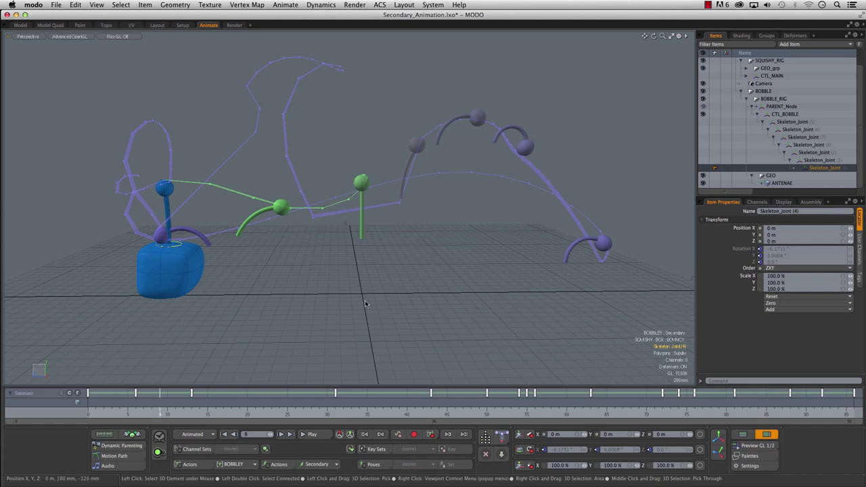
left_click_drag(369, 290, 366, 265, "alt")
left_click_drag(183, 409, 255, 410)
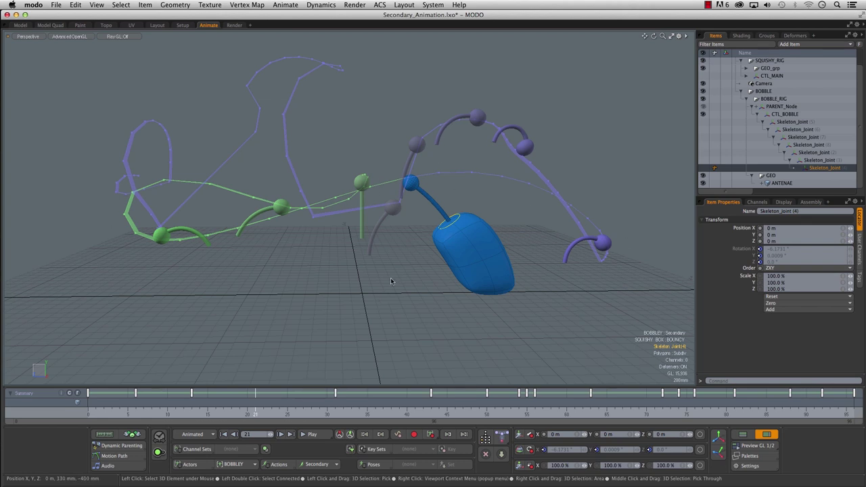
left_click_drag(232, 263, 265, 258, "alt")
left_click_drag(447, 166, 389, 254, "alt")
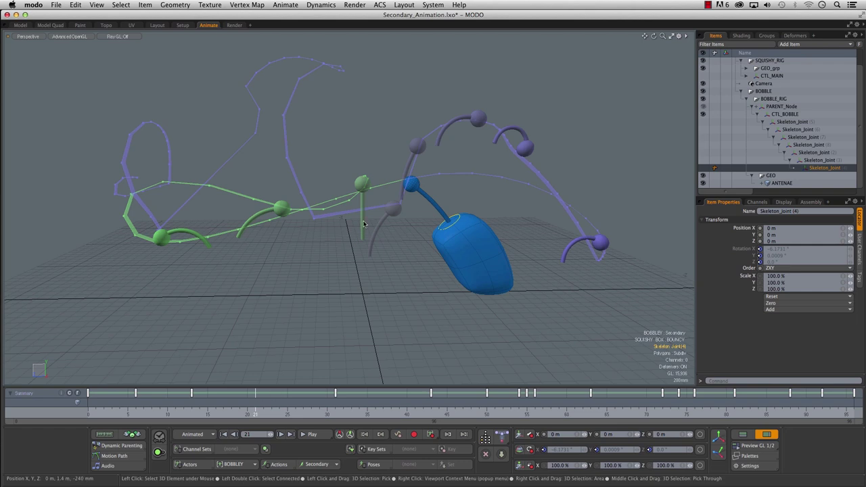
left_click(119, 418)
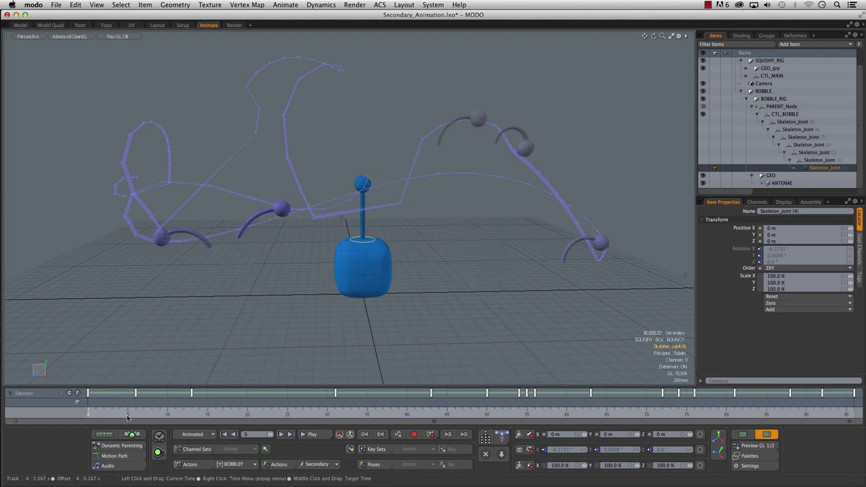
left_click_drag(118, 417, 151, 418)
left_click_drag(286, 273, 291, 216, "alt")
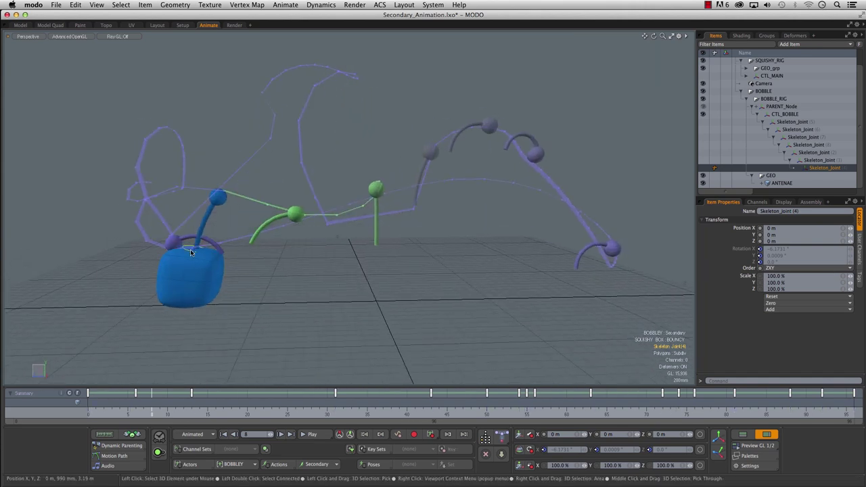
- Select the CTL_BOBBLE control and rotate it at frame 9, using the pivot action center and local action axis
left_click(222, 269)
key("w")
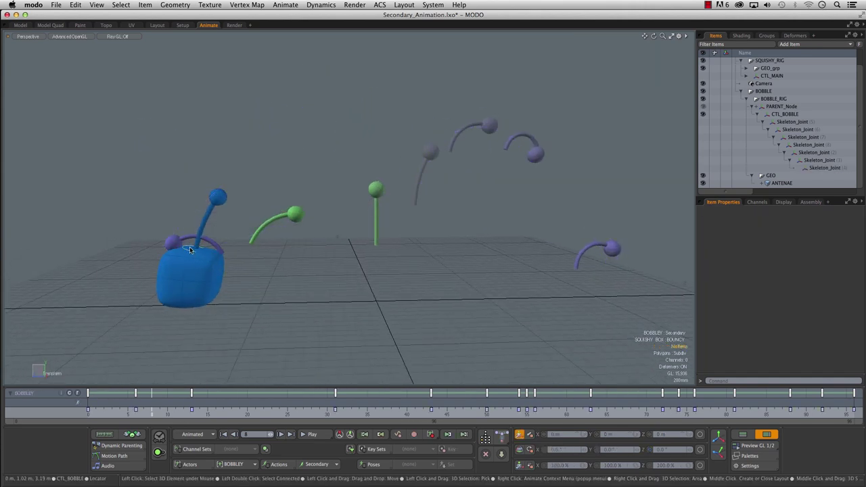
left_click(192, 250)
key("e")
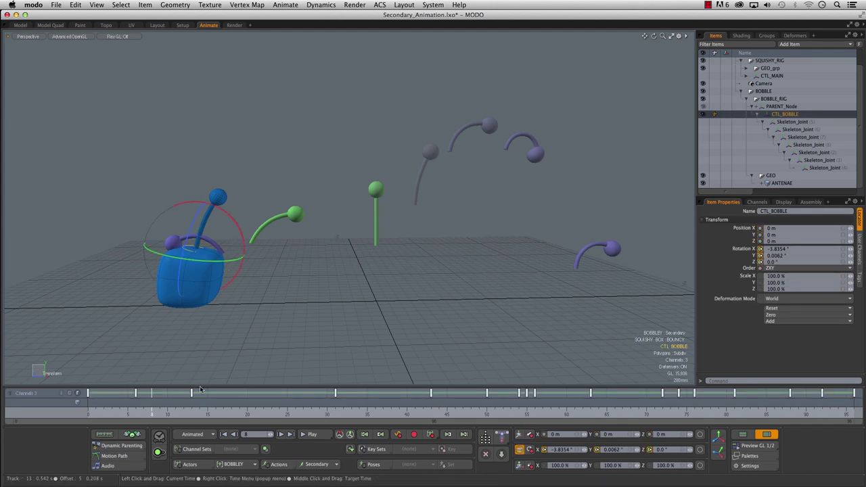
left_click_drag(229, 244, 218, 202)
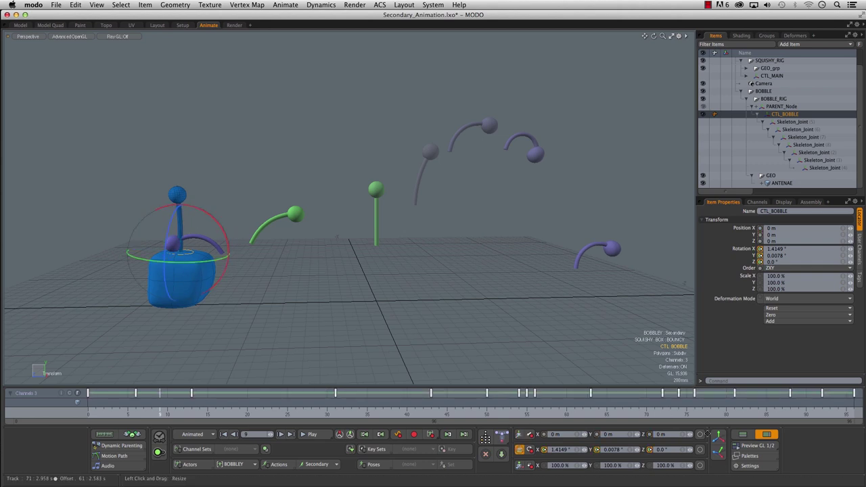
left_click(719, 453)
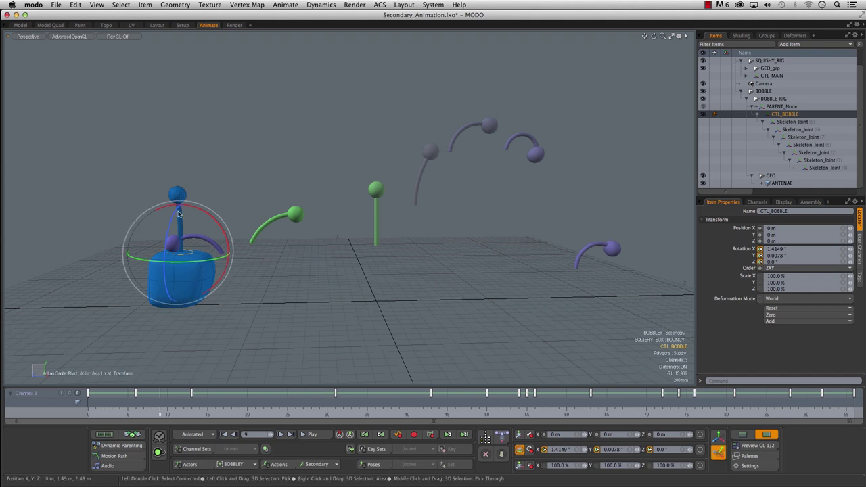
left_click_drag(208, 217, 225, 240)
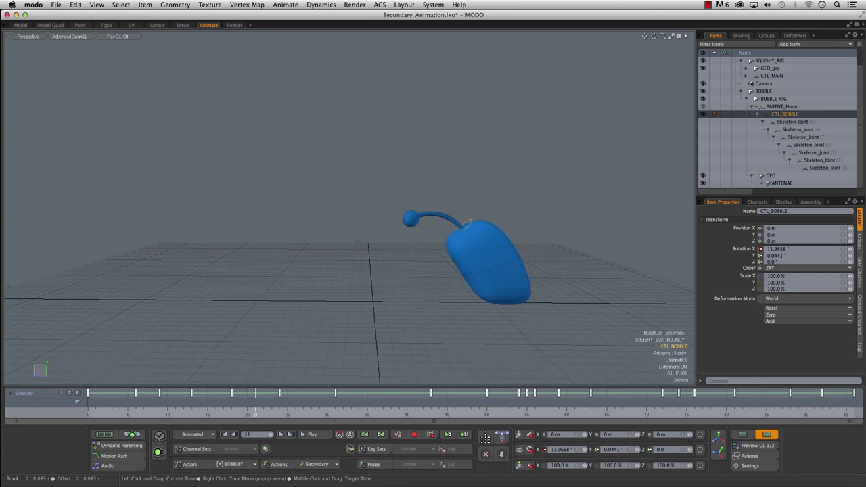
- Set the Enable option of Skeleton_Joint (4)'s motion path to On, and clear the item selection
left_click_drag(256, 414, 598, 414)
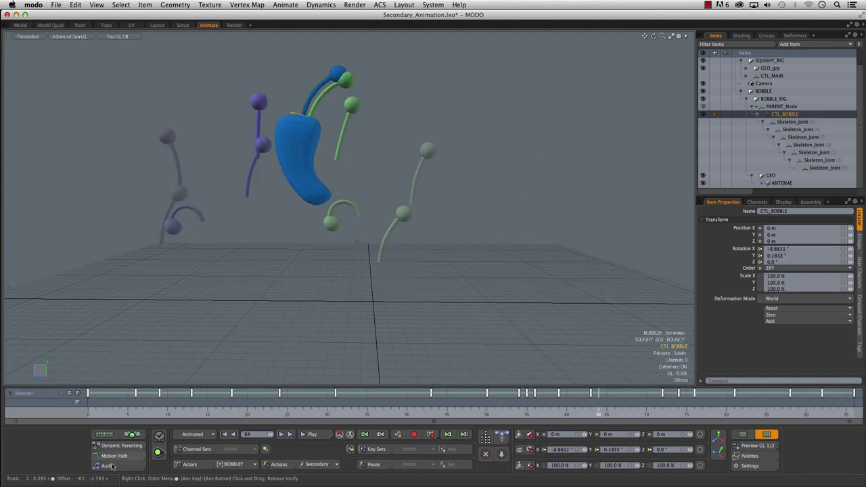
left_click(829, 168)
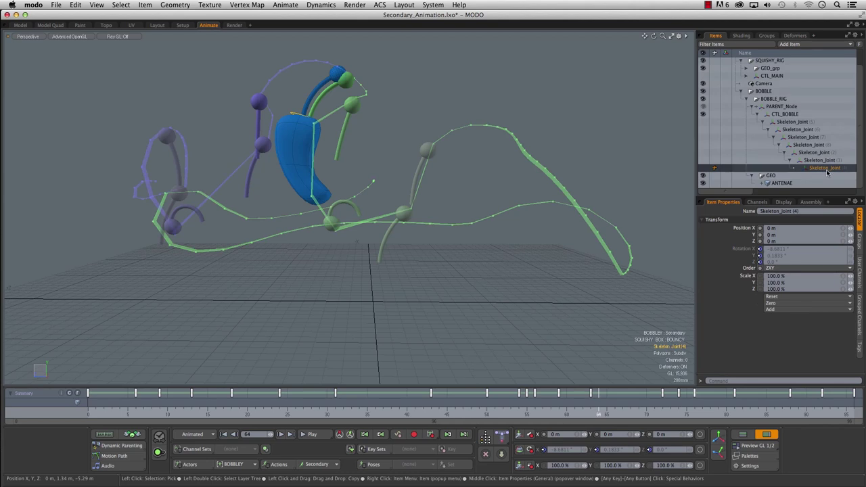
left_click(116, 457)
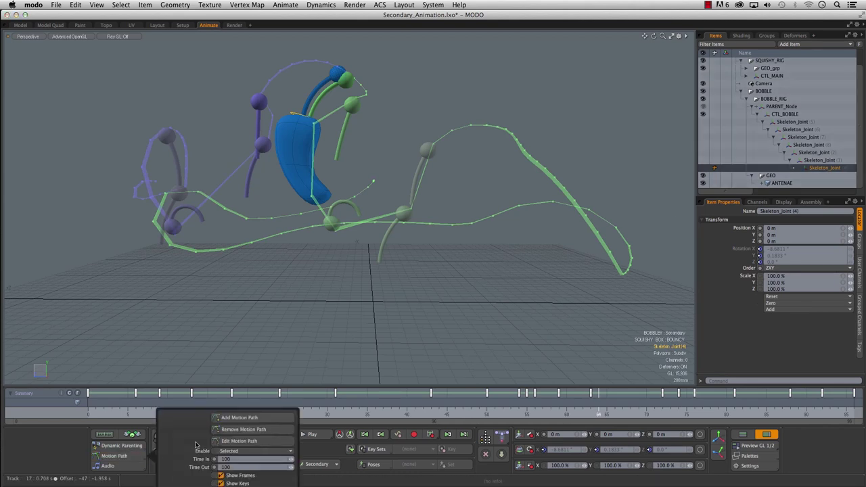
left_click(245, 451)
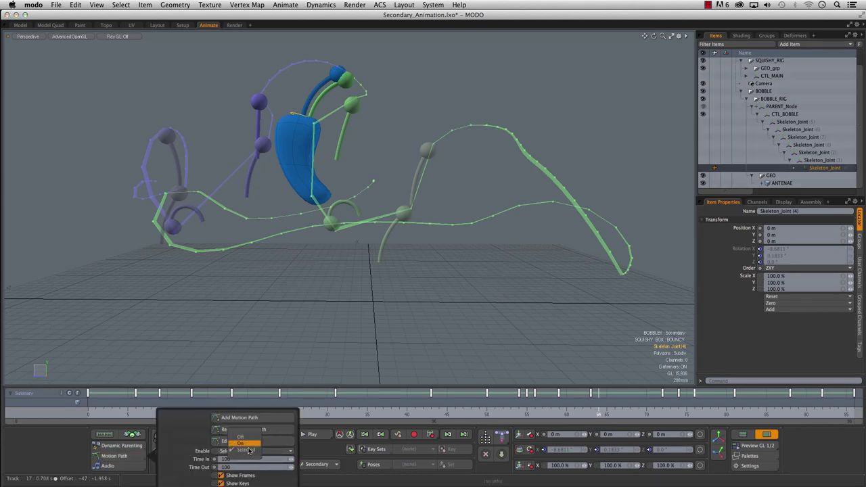
left_click(249, 444)
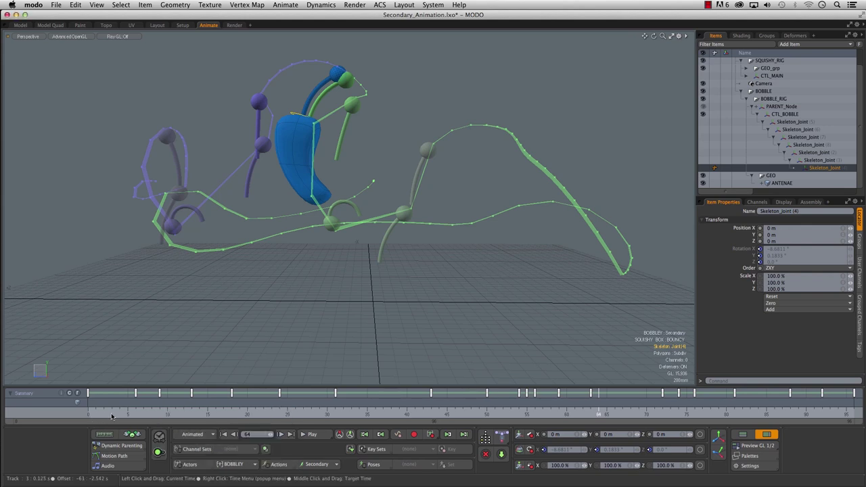
left_click(227, 364)
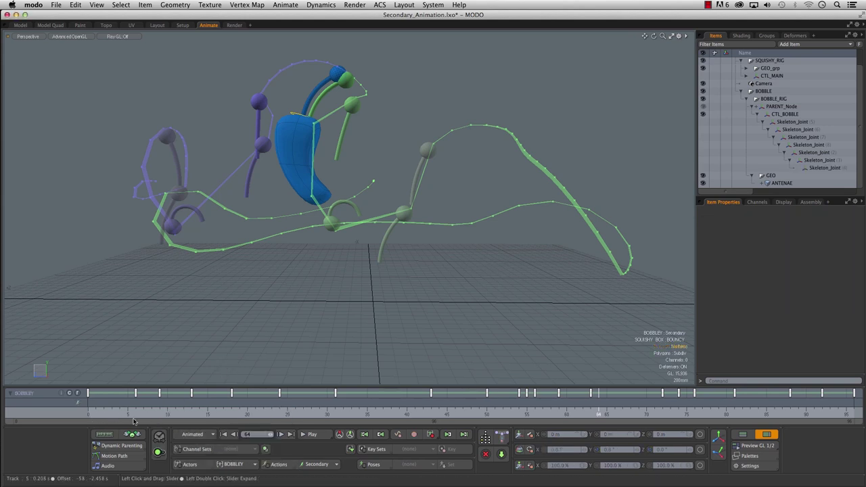
- Select CTL_BOBBLE and scrub the timeline up to frame 50 to examine the antenna's motion path against the box's jump
left_click_drag(104, 415, 239, 414)
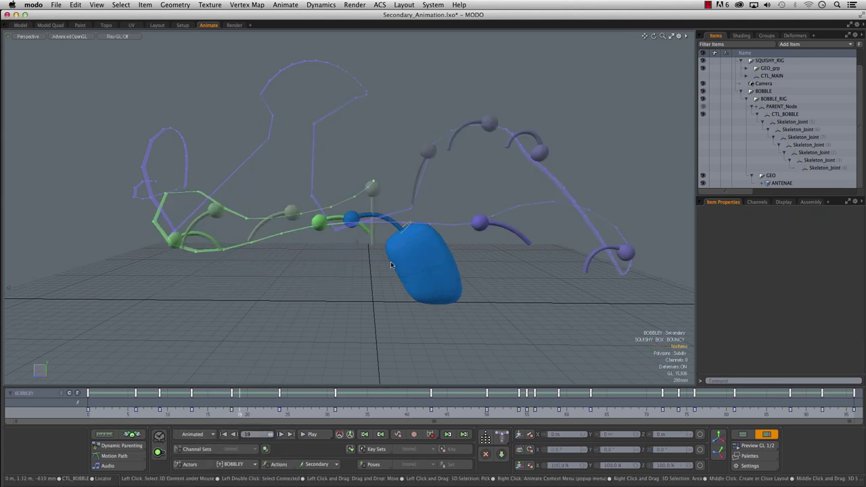
left_click(412, 232)
mouse_move(240, 414)
left_mouse_down()
mouse_move(176, 414)
mouse_move(458, 415)
mouse_move(446, 414)
left_mouse_up()
left_click(176, 414)
mouse_move(595, 215)
left_mouse_down("alt")
mouse_move(481, 226)
mouse_move(550, 217)
left_mouse_up("alt")
left_click_drag(334, 378, 344, 291, "alt")
left_click_drag(328, 414, 488, 414)
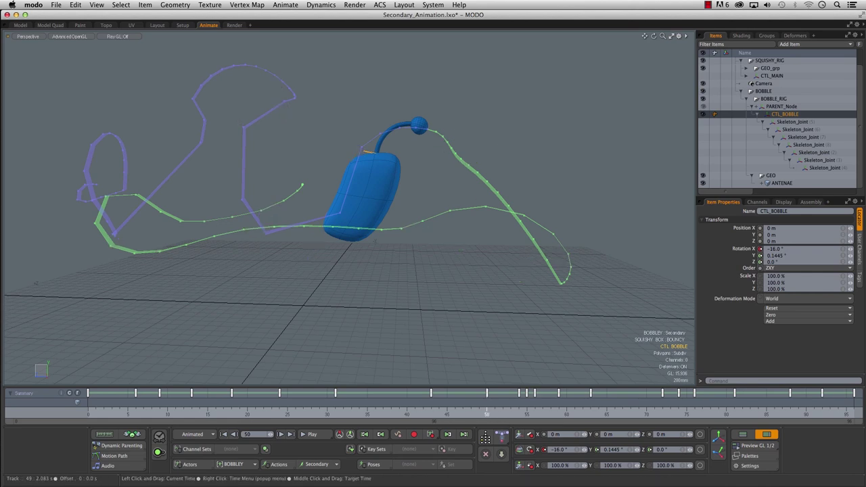
- Rotate CTL_BOBBLE about X to -23.5° at frame 43 and to about -15.2° at frame 49
left_click_drag(491, 418, 445, 419)
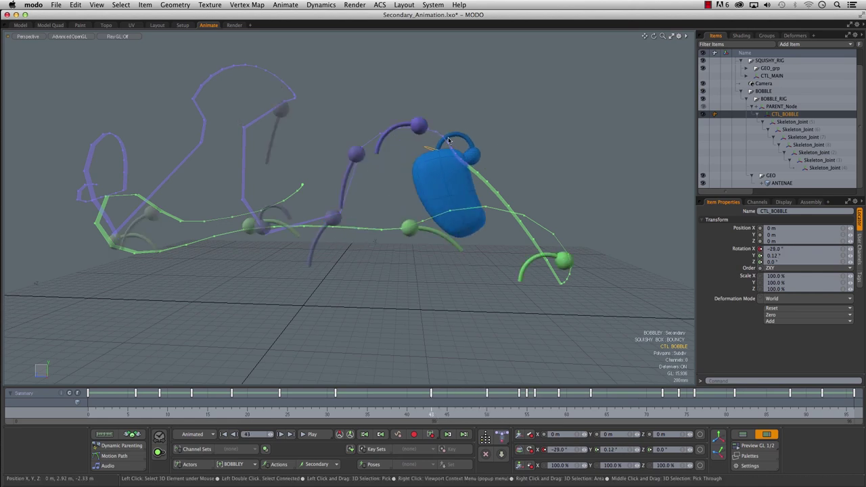
key("e")
left_click_drag(393, 146, 389, 153)
left_click_drag(405, 415, 479, 415)
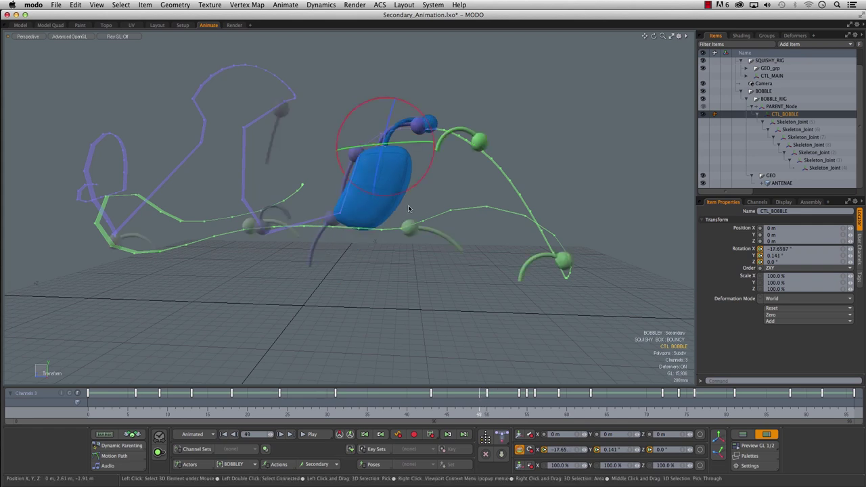
left_click_drag(411, 110, 409, 103)
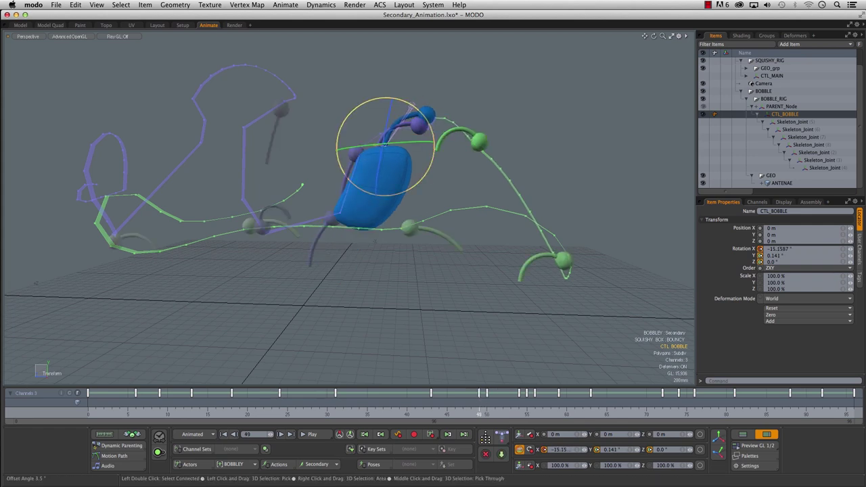
- Check the pose at frame 50 and undo the last three changes
mouse_move(479, 411)
left_mouse_down()
mouse_move(520, 411)
mouse_move(432, 411)
mouse_move(486, 415)
left_mouse_up()
key("super+z")
key("super+z")
key("super+z")
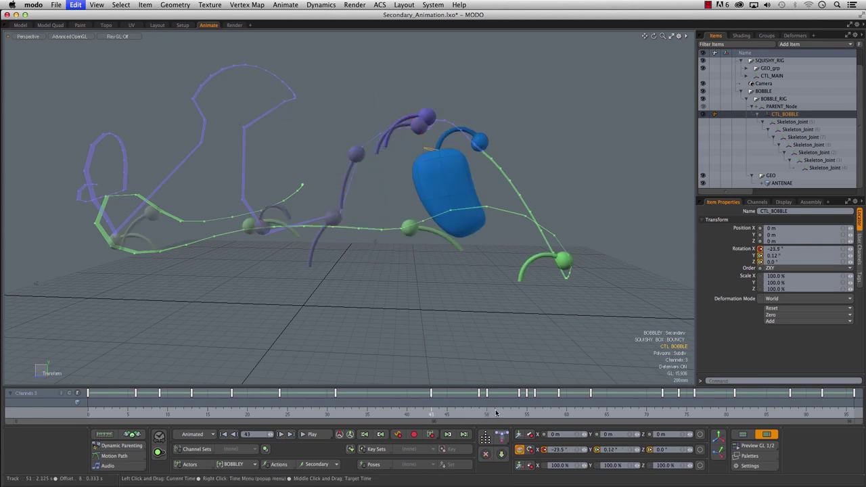
- Rotate CTL_BOBBLE about X to -3.0° at frame 55 and to about -8.54° at frame 59
left_click_drag(431, 410, 527, 411)
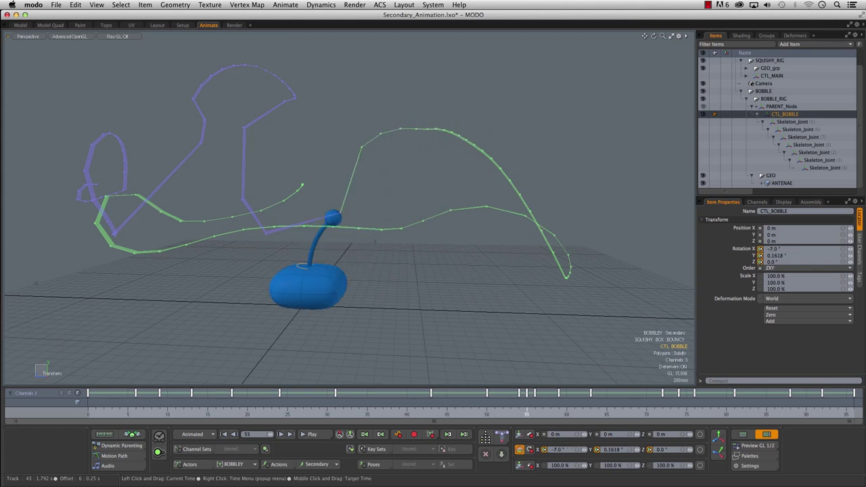
left_click_drag(348, 245, 344, 240)
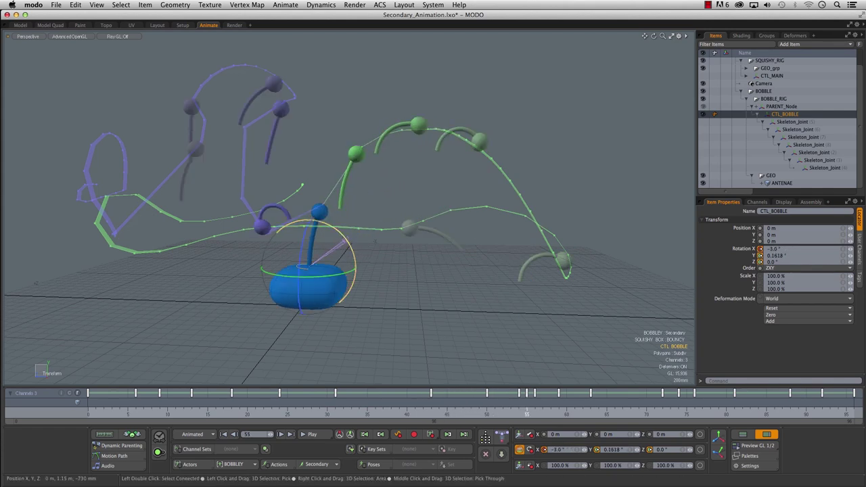
left_click_drag(527, 414, 560, 414)
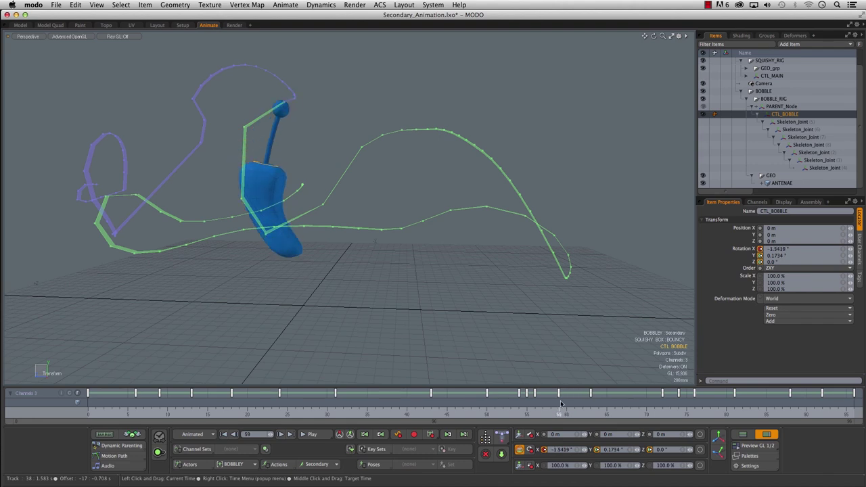
left_click_drag(299, 133, 309, 141)
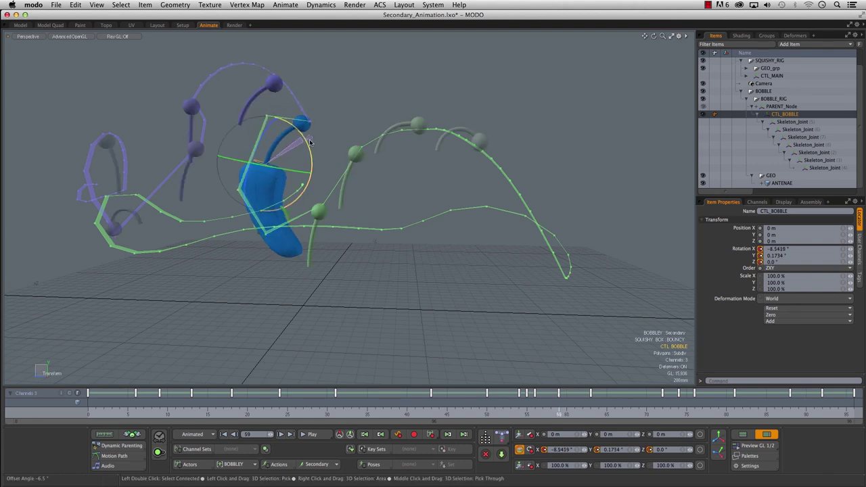
- Rotate CTL_BOBBLE about X to 1.0° at frame 74, and adjust its X rotation at frame 73 to smooth the arc
left_click_drag(554, 408, 371, 409)
left_click_drag(454, 414, 679, 413)
key("e")
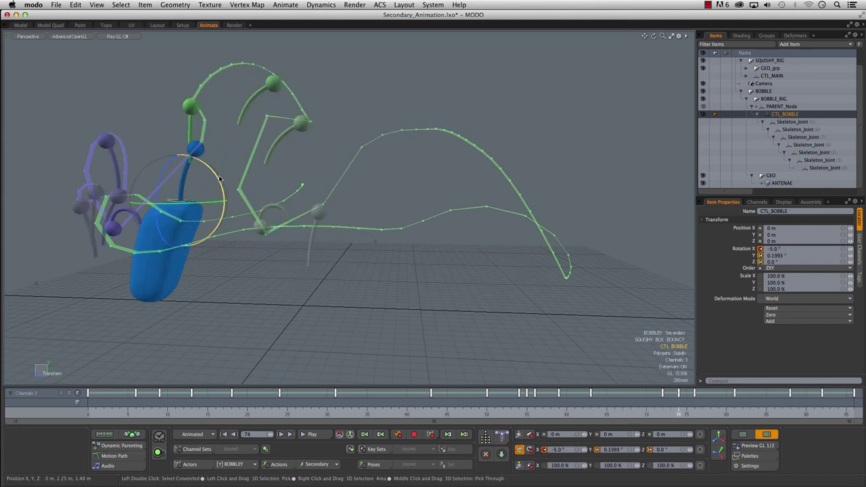
left_click_drag(215, 180, 211, 175)
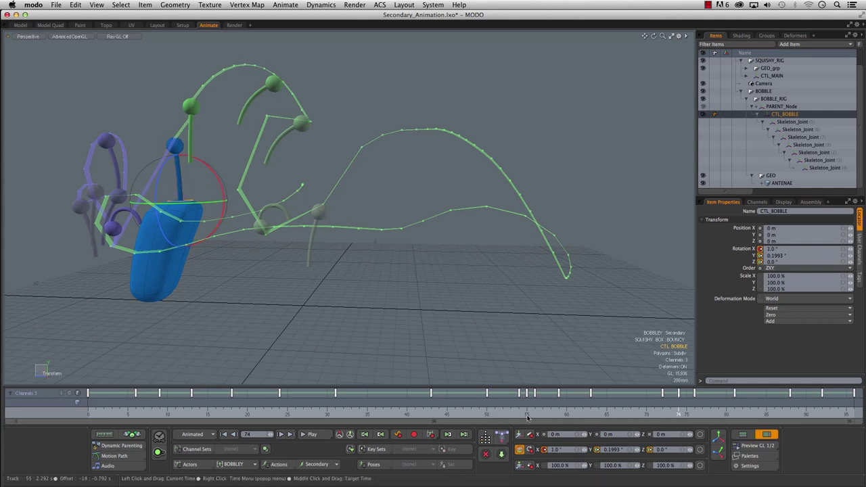
left_click(527, 416)
left_click_drag(519, 414, 670, 414)
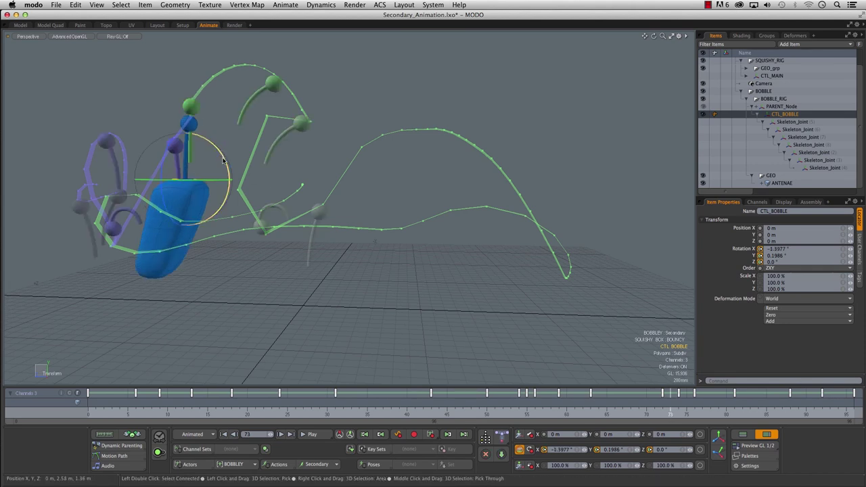
- Review the antenna's arcs through the end of the animation, and rotate CTL_BOBBLE about X to about 11.64° at frame 24
left_click(425, 413)
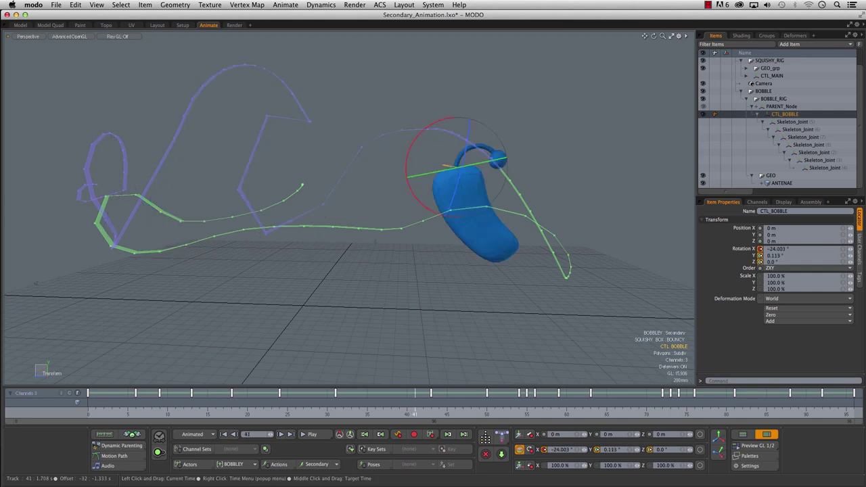
left_click_drag(424, 413, 854, 412)
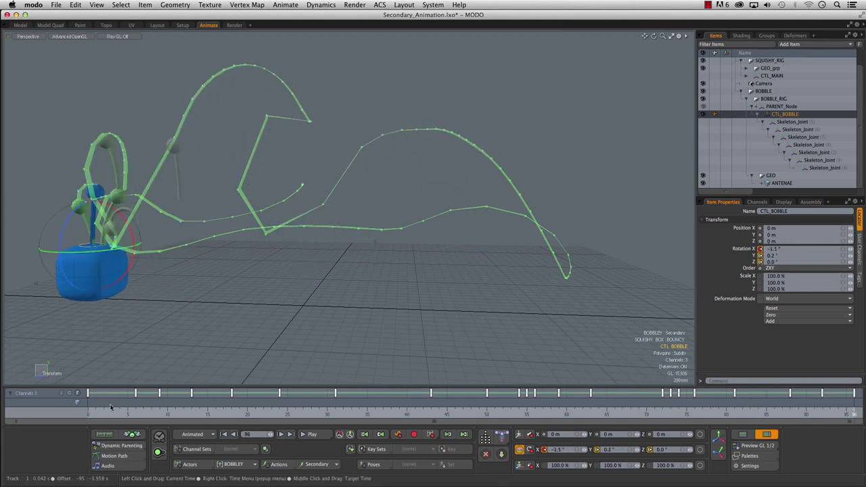
mouse_move(96, 412)
left_mouse_down()
mouse_move(368, 411)
mouse_move(88, 411)
mouse_move(279, 413)
left_mouse_up()
left_click_drag(423, 227, 421, 228)
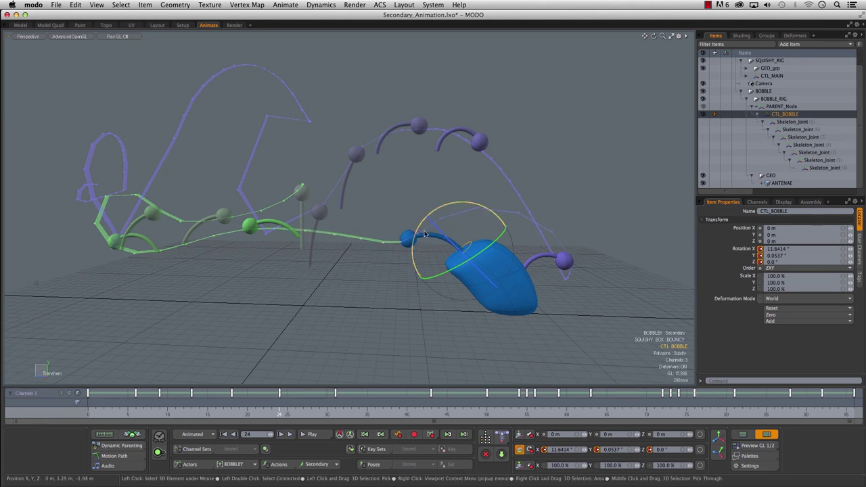
- Check the motion path up to frame 96, capture a GL preview of the animation, and play it in QuickTime Player
mouse_move(279, 413)
left_mouse_down()
mouse_move(264, 413)
mouse_move(323, 418)
mouse_move(144, 415)
mouse_move(727, 413)
mouse_move(136, 417)
mouse_move(854, 414)
left_mouse_up()
left_click_drag(316, 301, 393, 310, "alt")
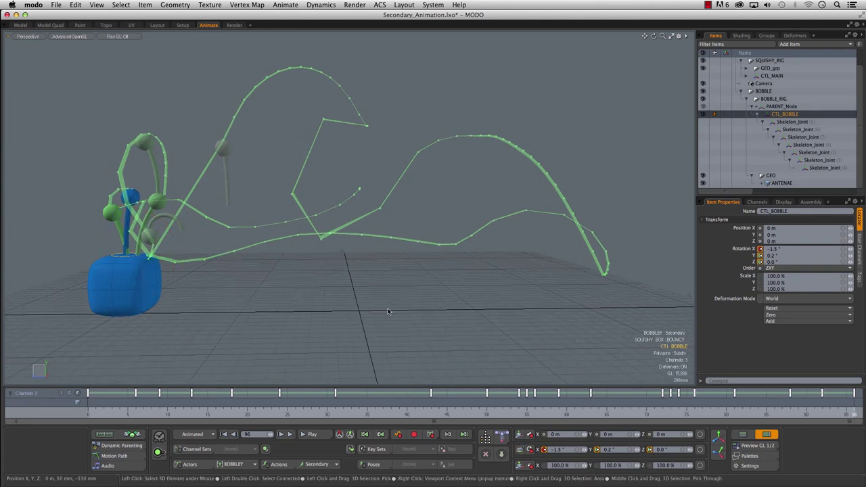
left_click(751, 447)
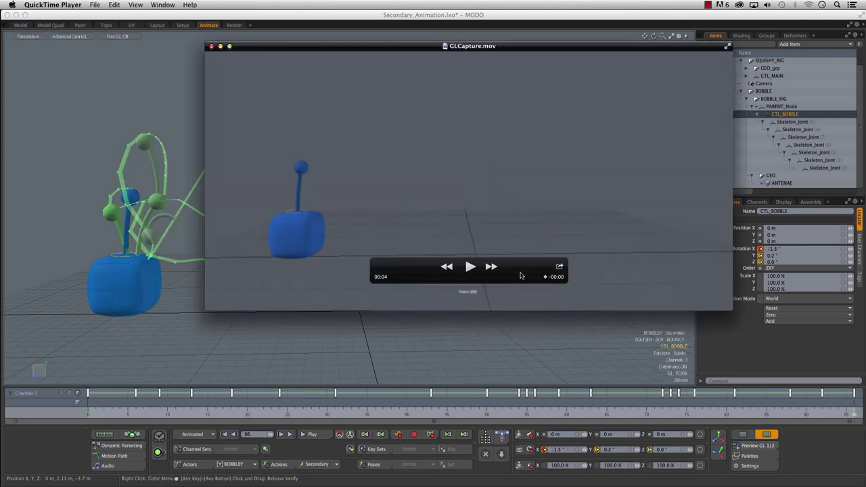
left_click_drag(491, 279, 656, 305)
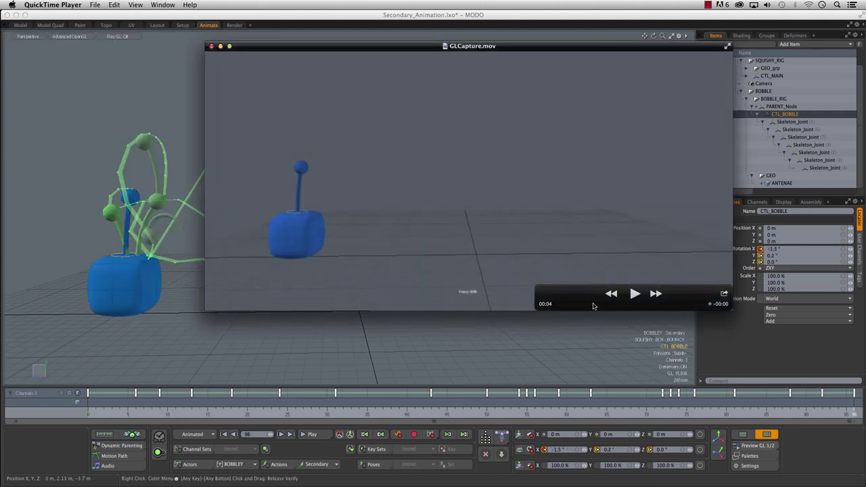
left_click(636, 295)
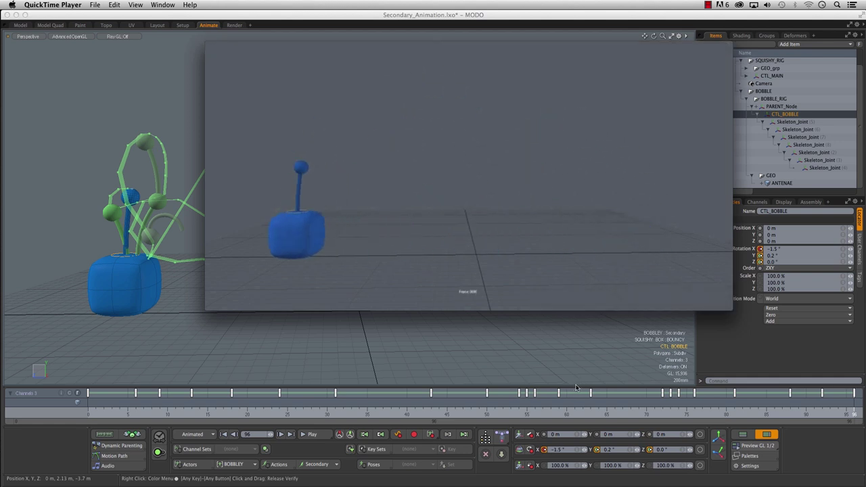
left_click(636, 296)
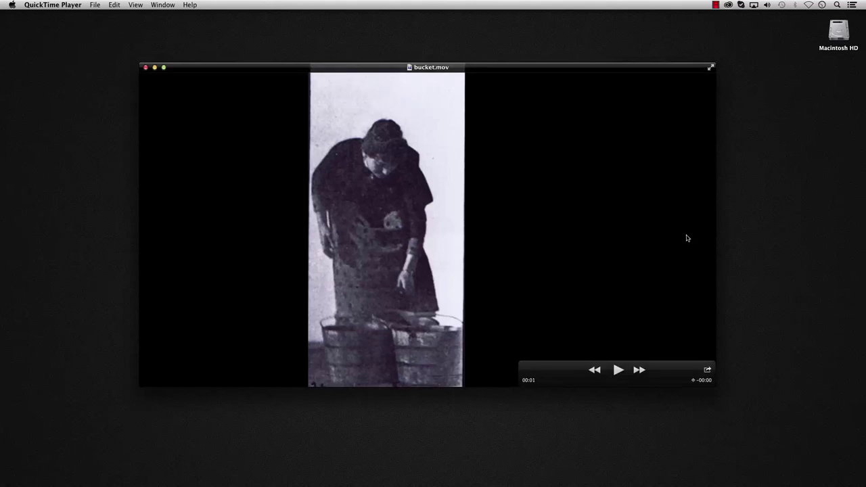
- Play the bucket.mov reference clip in QuickTime Player and close it
key("space")
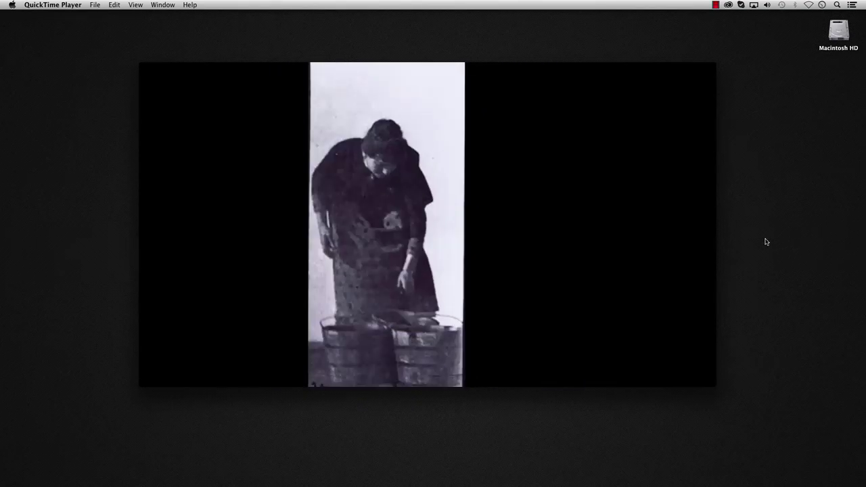
mouse_move(657, 185)
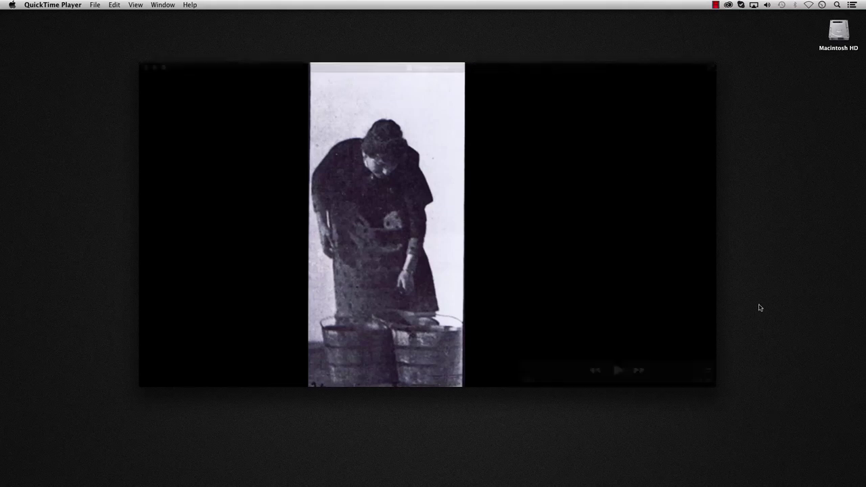
left_click(146, 67)
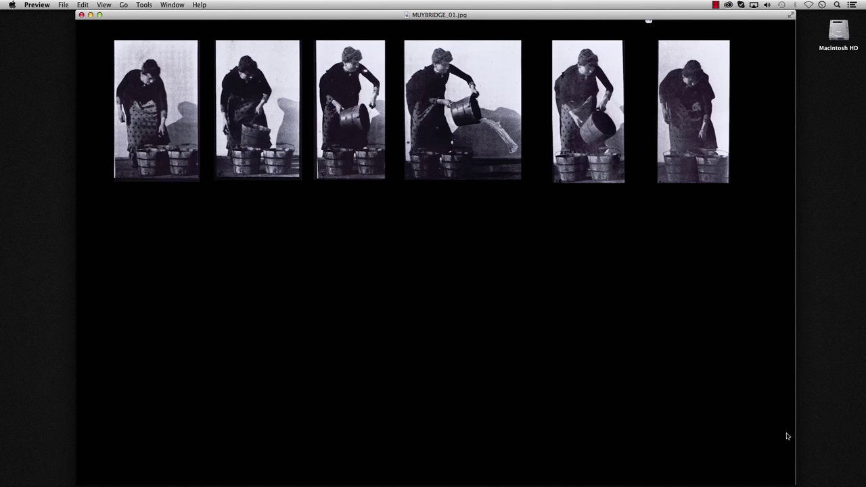
- Go through the pose comparison images in Preview, from MUYBRIDGE_01.jpg to MUYBRIDGE_03.jpg
key("Down")
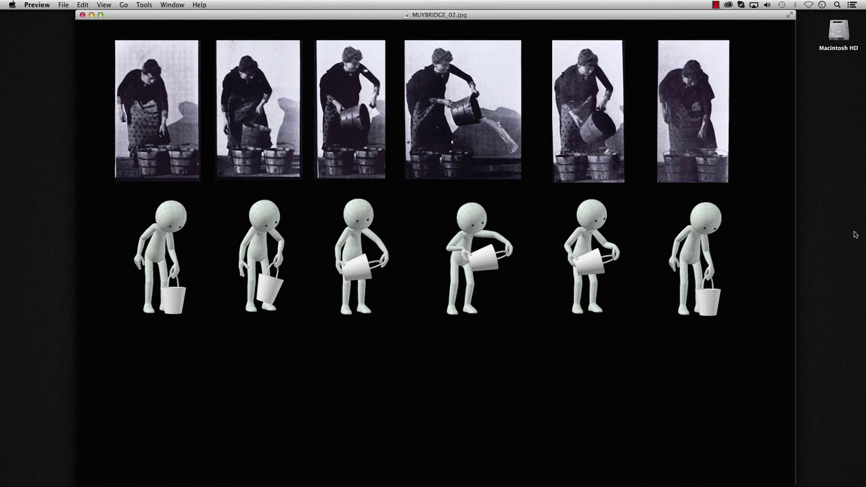
left_click(767, 486)
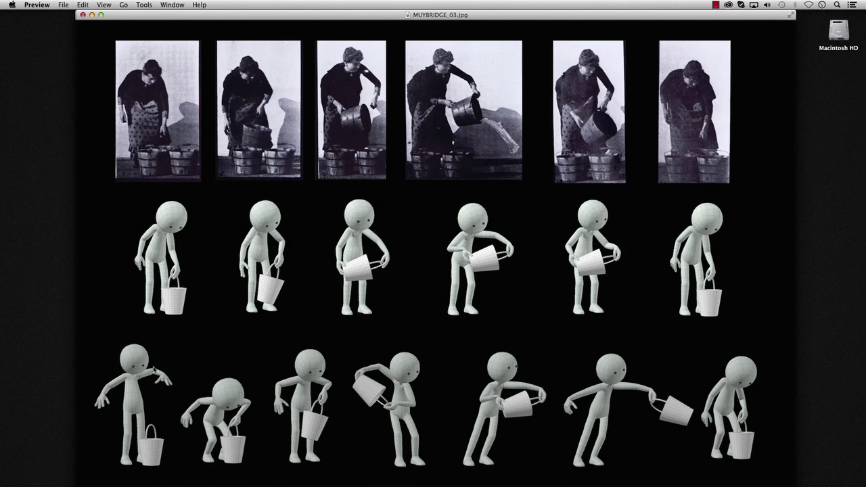
left_click(832, 386)
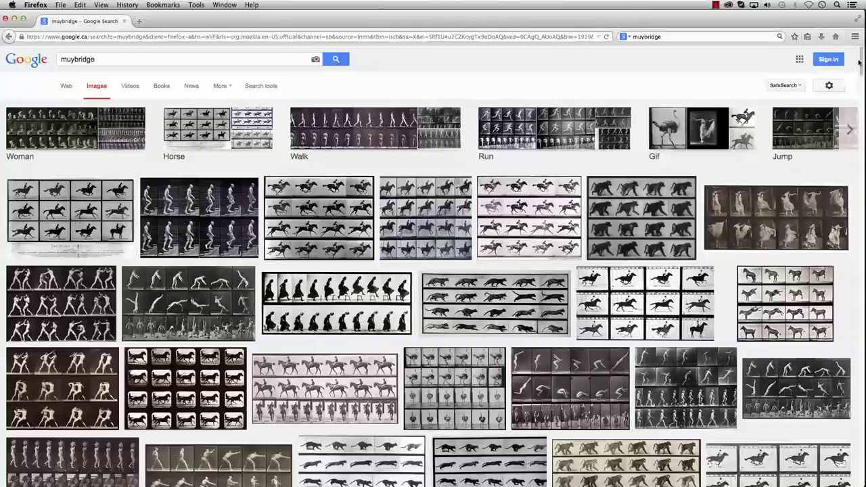
- Browse the Google image results for "muybridge" in Firefox to examine the motion reference sequences
scroll(861, 62, "down", 15)
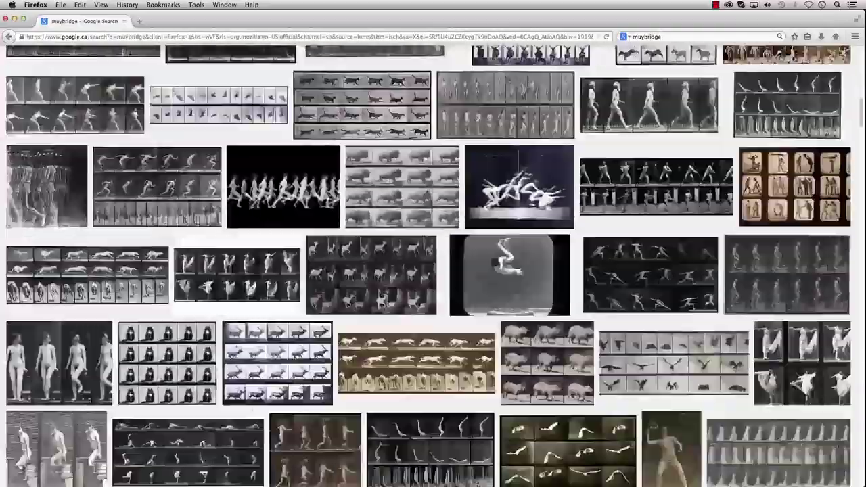
scroll(434, 264, "down", 20)
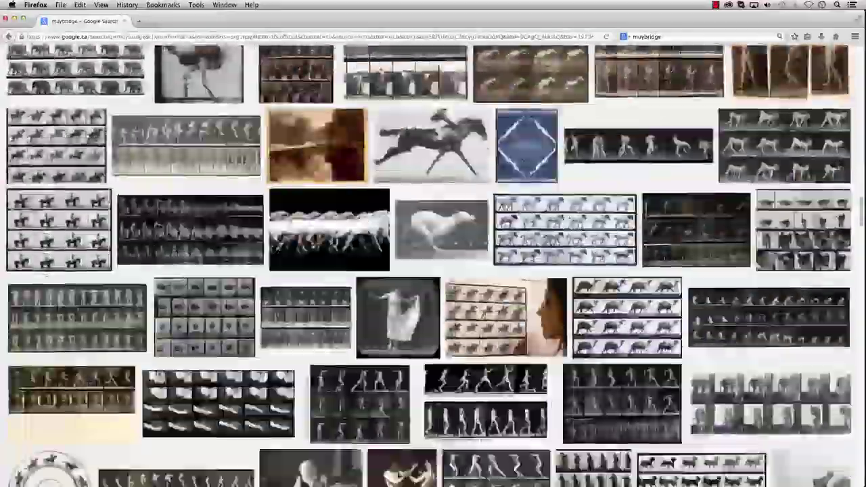
scroll(846, 46, "up", 20)
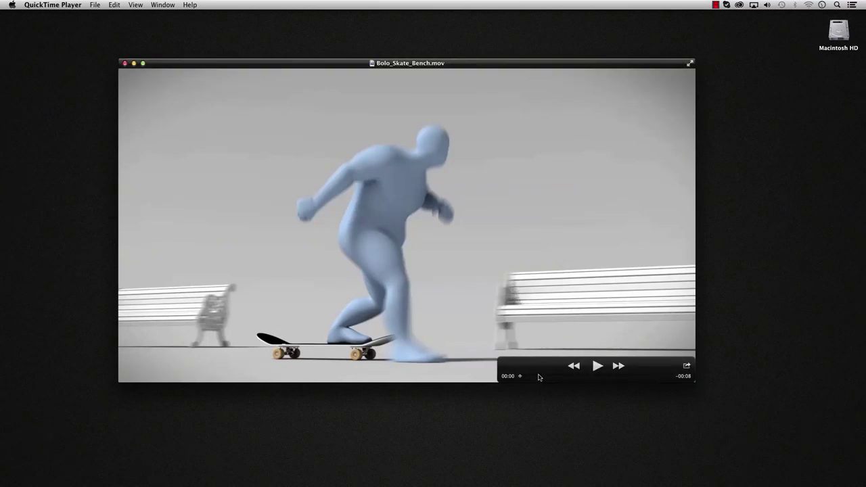
- Review the Bolo_Skate_Bench.mov clip and play the Squash clip in QuickTime Player to study their key poses
left_click_drag(540, 376, 620, 379)
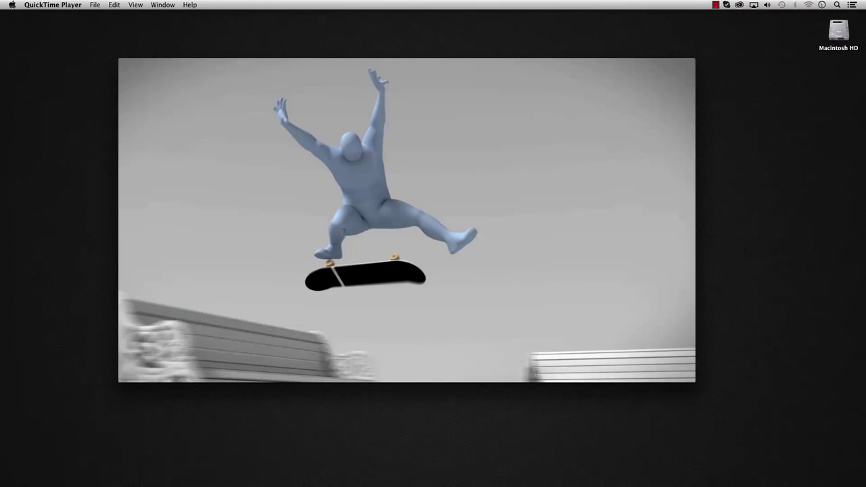
key("super+Tab")
left_click_drag(478, 69, 741, 74)
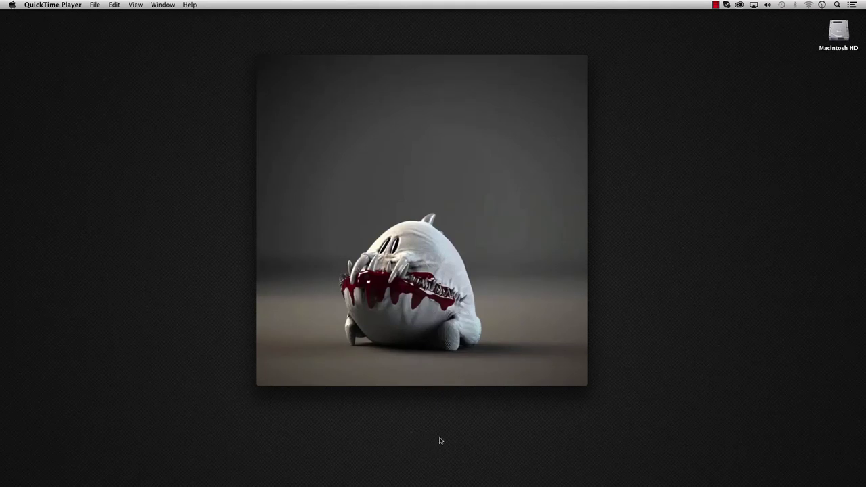
mouse_move(466, 378)
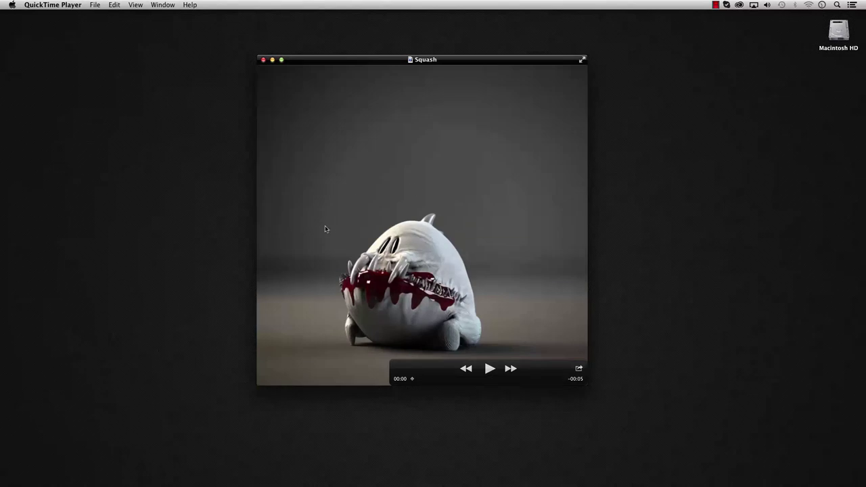
left_click(490, 369)
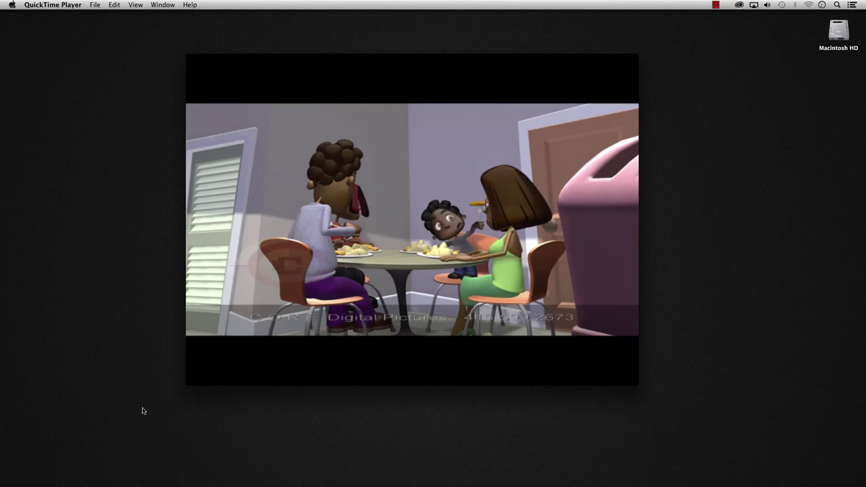
- Play the Ninja_HandyMans clip, pausing along the way to examine individual character poses
mouse_move(235, 264)
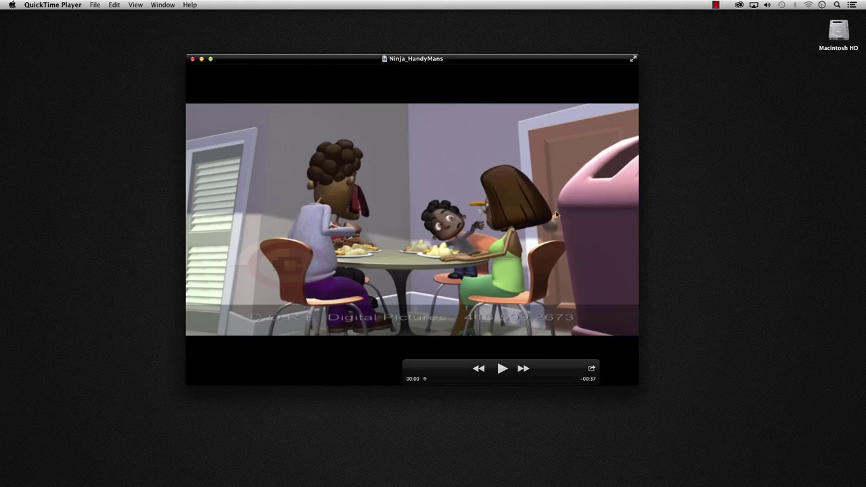
left_click(502, 368)
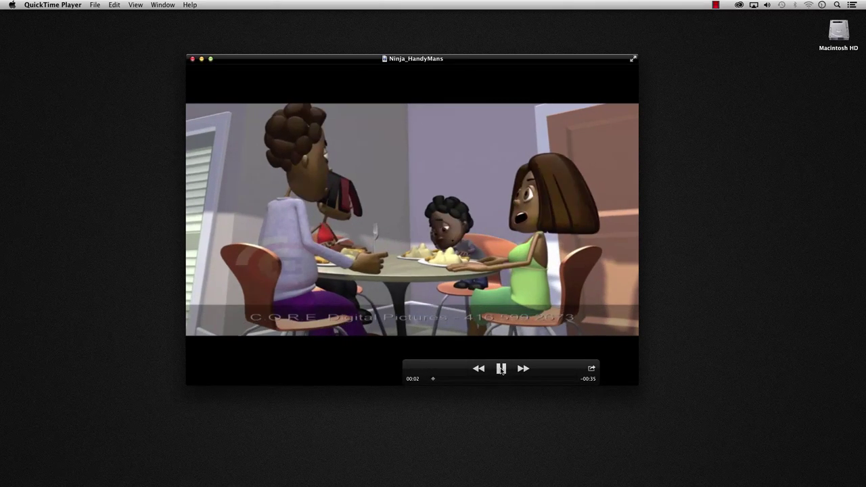
left_click(501, 370)
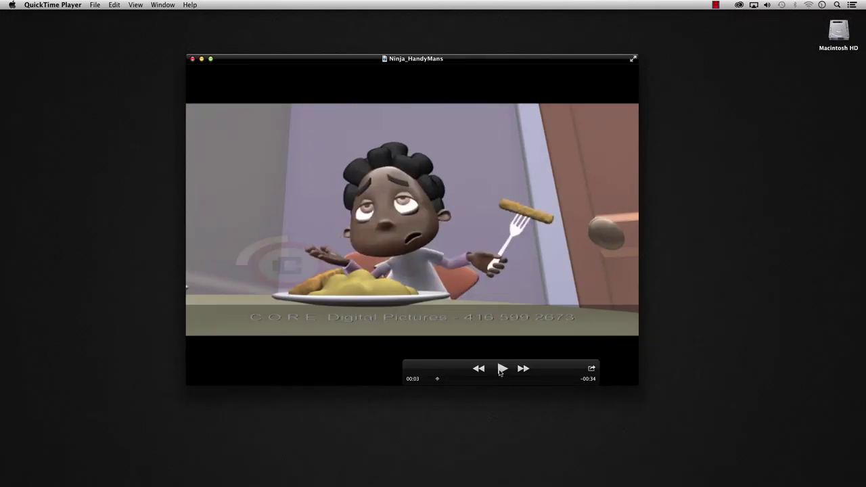
left_click(503, 370)
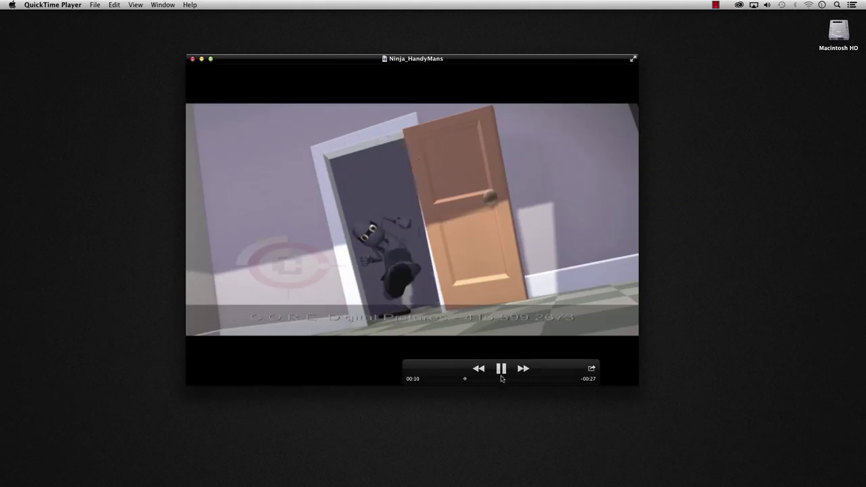
left_click(502, 369)
mouse_move(465, 380)
left_mouse_down()
mouse_move(456, 379)
mouse_move(472, 384)
mouse_move(465, 382)
left_mouse_up()
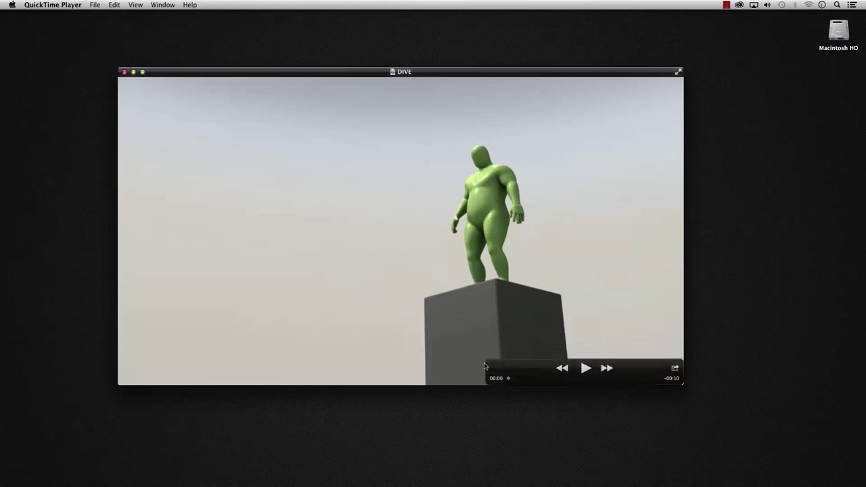
- Play the DIVE clip and scrub through it to examine the character's poses
left_click(586, 370)
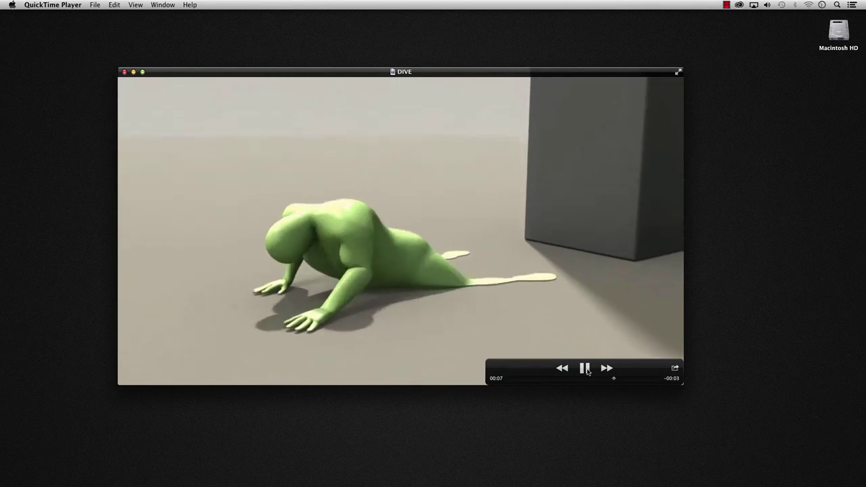
left_click_drag(515, 383, 650, 371)
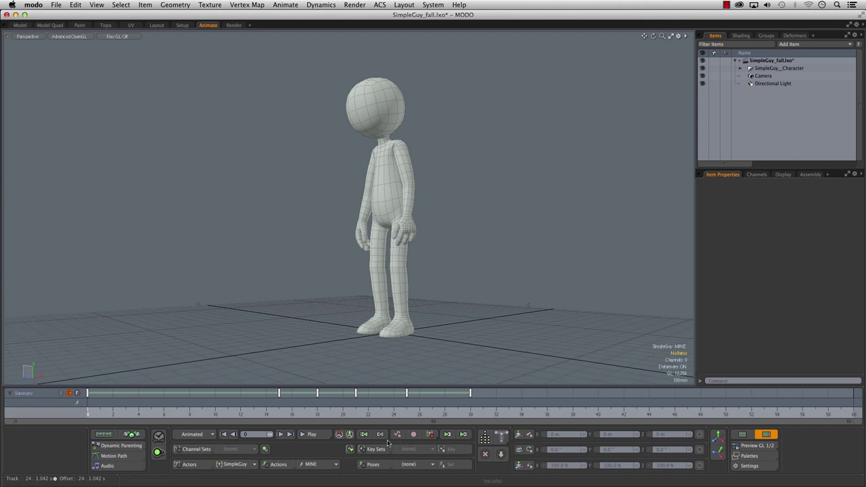
- Play the SimpleGuy's MINE action in the viewport to review the timing of the fall
left_click(313, 435)
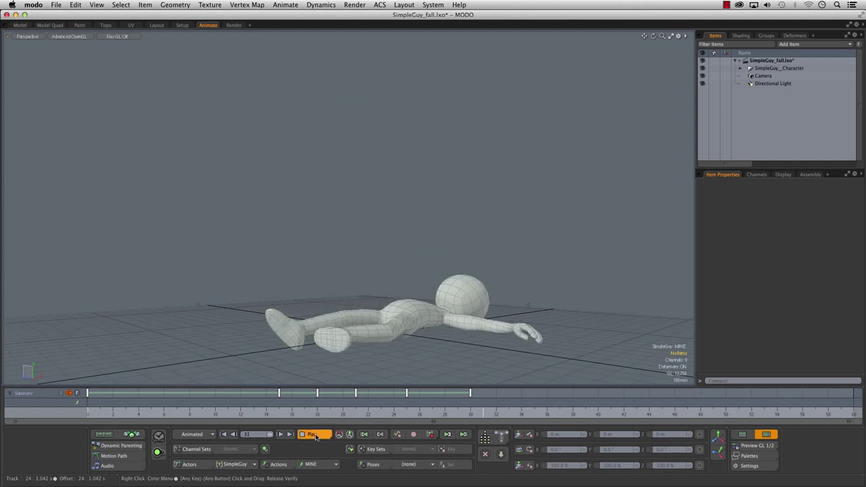
left_click(314, 437)
left_click(312, 436)
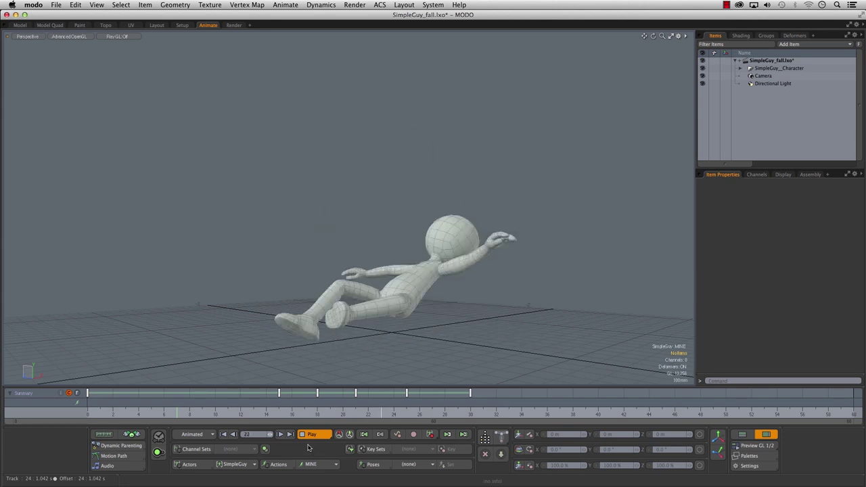
left_click(313, 435)
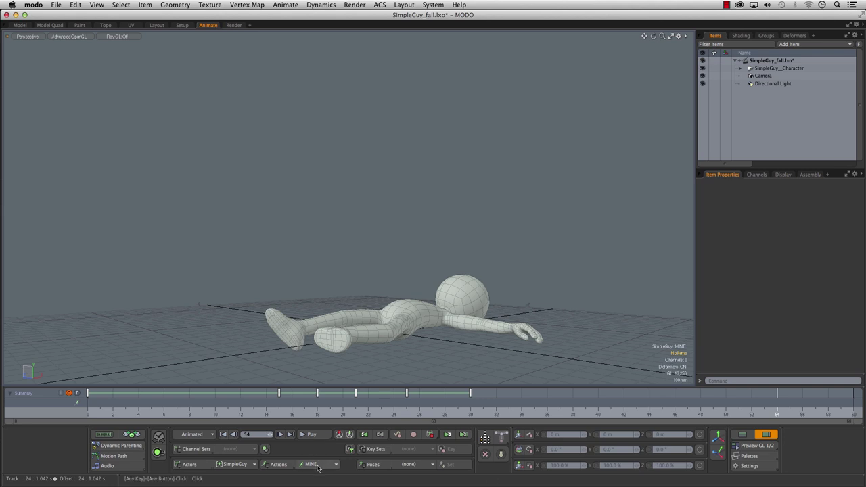
- Switch the SimpleGuy actor to the WOODY action and play it from frame 0
left_click(311, 464)
left_click(313, 472)
left_click_drag(127, 412, 29, 419)
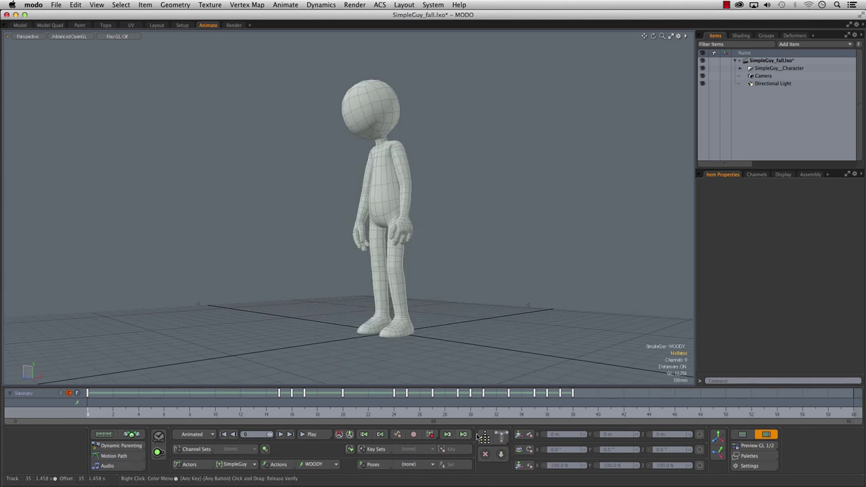
left_click(310, 435)
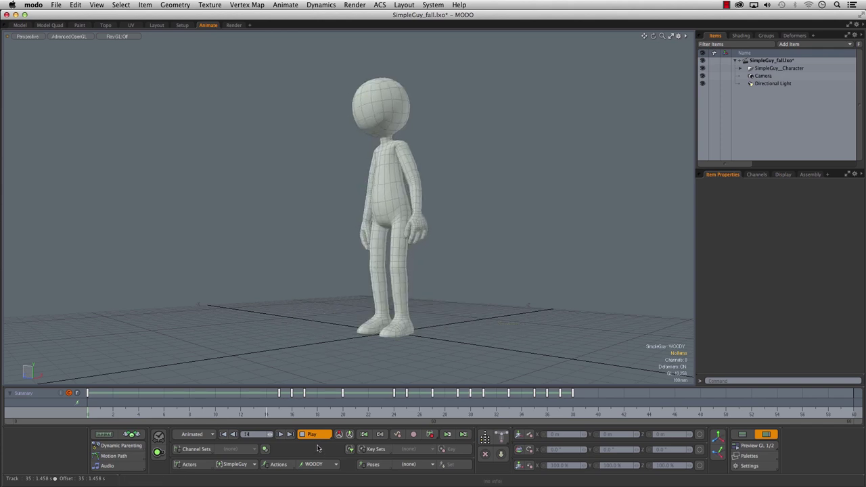
left_click(315, 435)
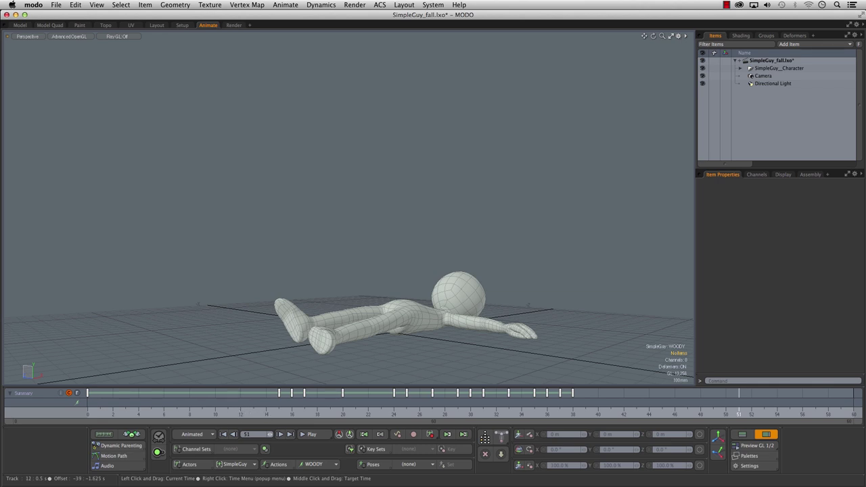
- Scrub the WOODY action to frame 15, switch to the MINE action and go through its poses up to frame 30
left_click(241, 416)
left_click_drag(241, 414, 279, 415)
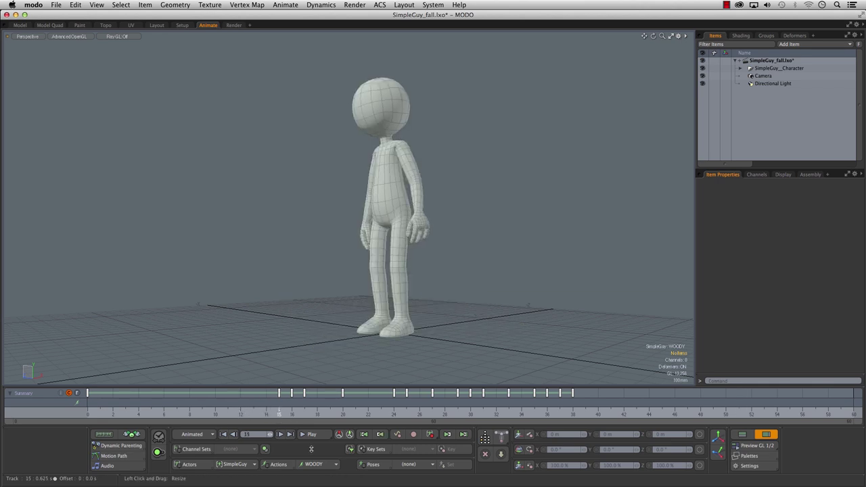
left_click(313, 465)
left_click(306, 458)
key("Right")
key("Right")
key("Right")
key("Right")
key("Right")
key("Right")
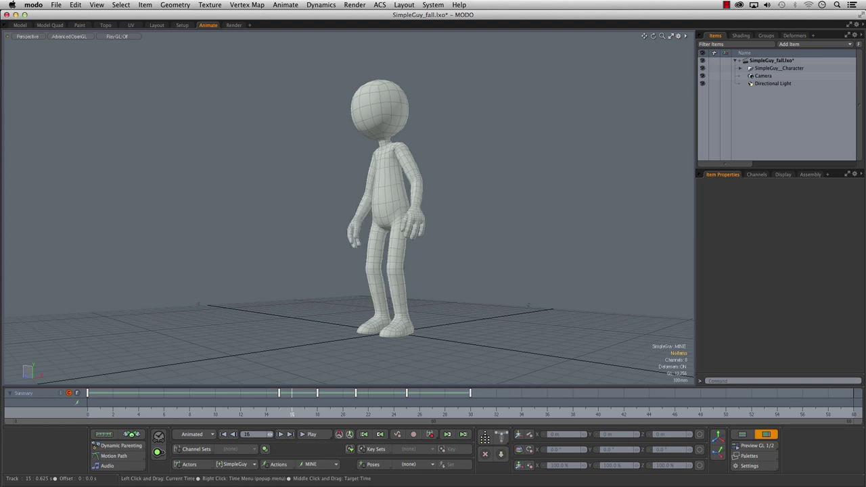
left_click_drag(355, 415, 471, 415)
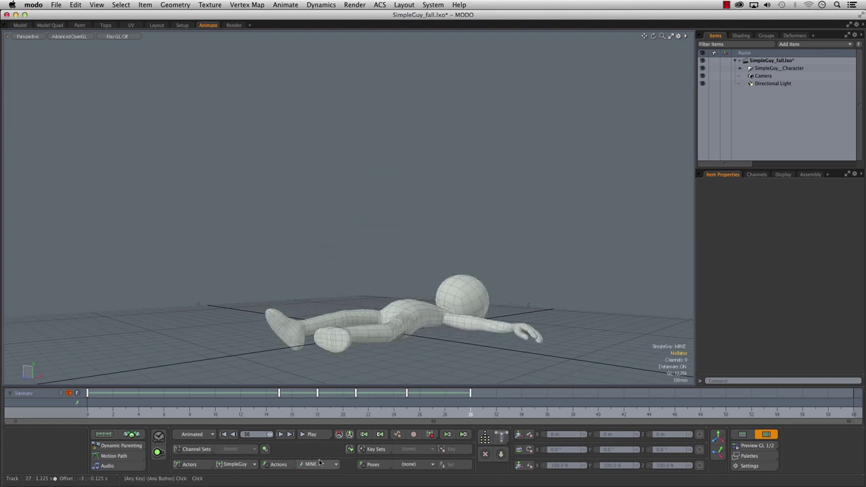
- Return to the WOODY action and compare the character's poses at frames 15 and 16
left_click(313, 464)
left_click(315, 453)
left_click(282, 413)
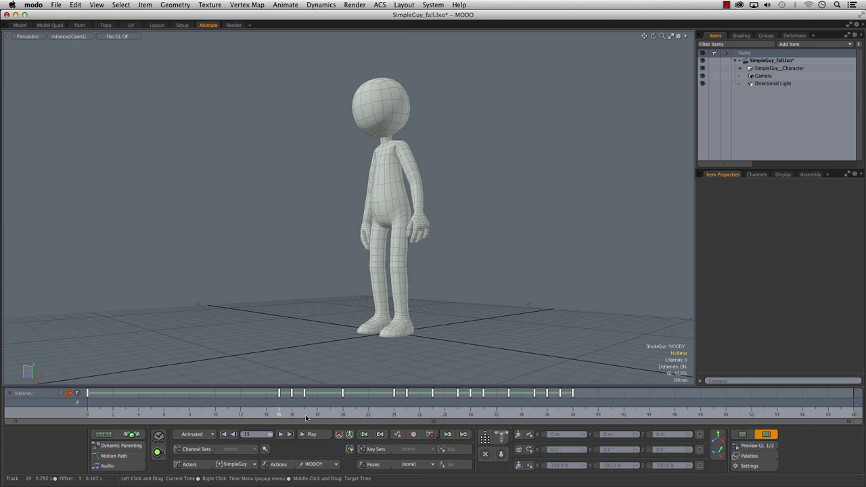
left_click(293, 413)
key("Left")
left_click(292, 413)
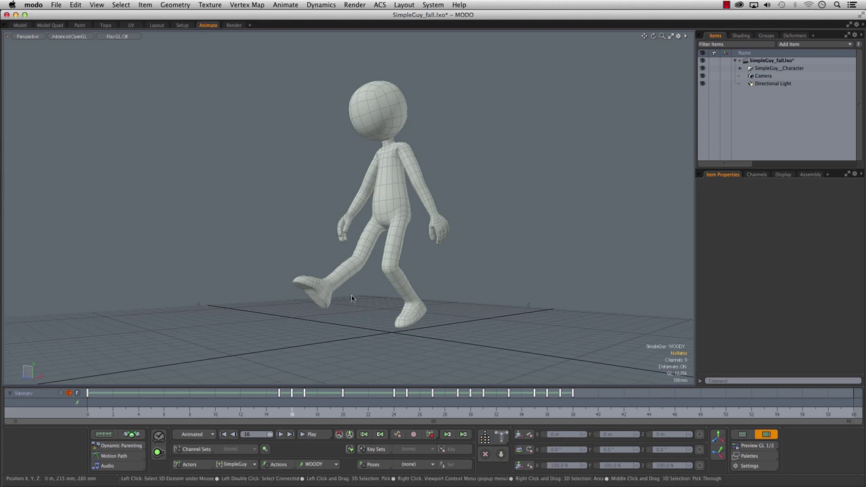
- Scrub the WOODY action from frame 17 through frame 20 to frame 24 to examine the falling poses
left_click(305, 414)
mouse_move(305, 415)
left_mouse_down()
mouse_move(356, 414)
mouse_move(343, 414)
left_mouse_up()
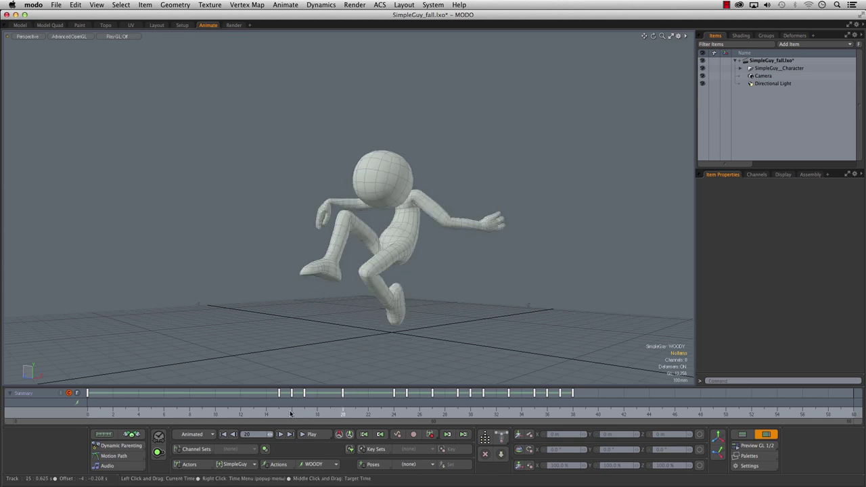
left_click(353, 414)
left_click_drag(356, 414, 394, 414)
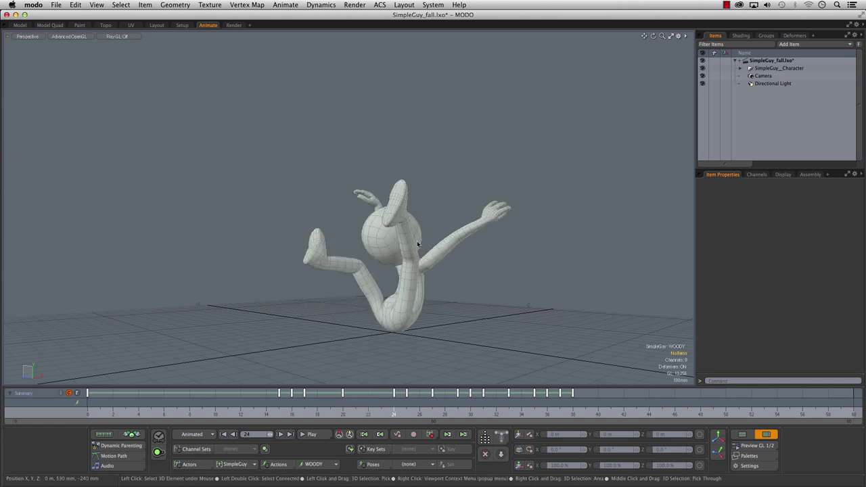
- Examine the WOODY action's landing poses at frames 24, 25 and 27 from the character's side
left_click_drag(512, 292, 465, 294, "alt")
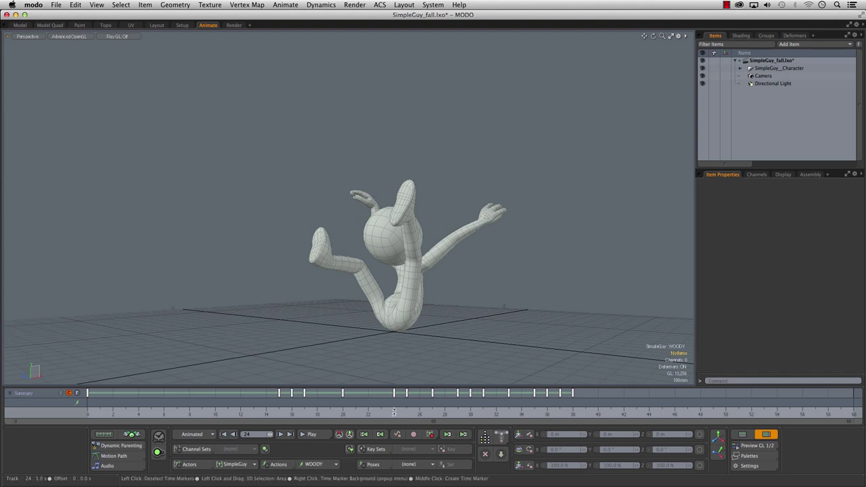
left_click_drag(533, 283, 445, 304, "alt")
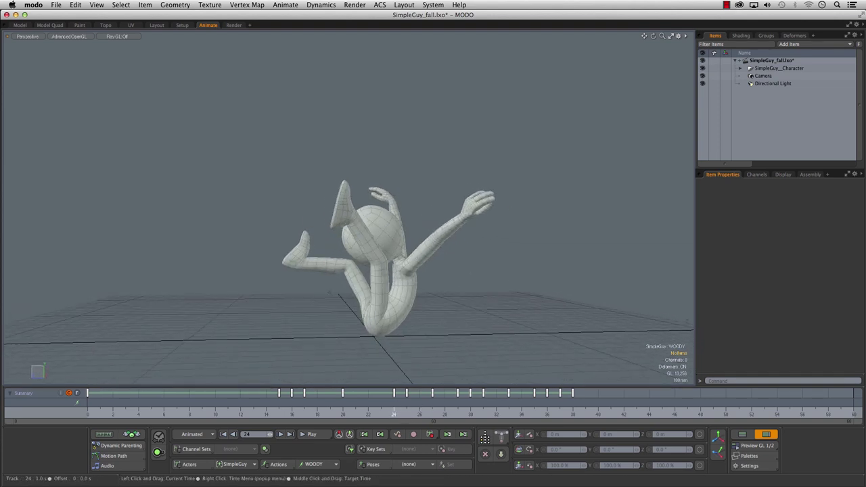
key("Right")
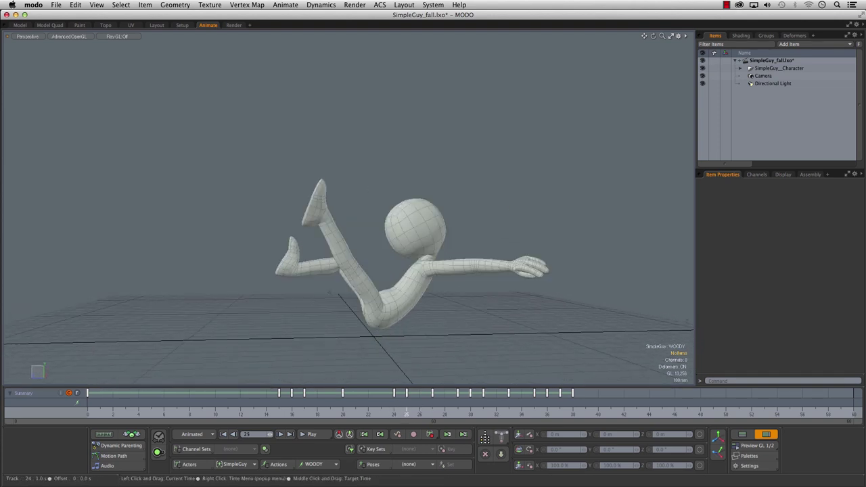
left_click_drag(406, 414, 432, 414)
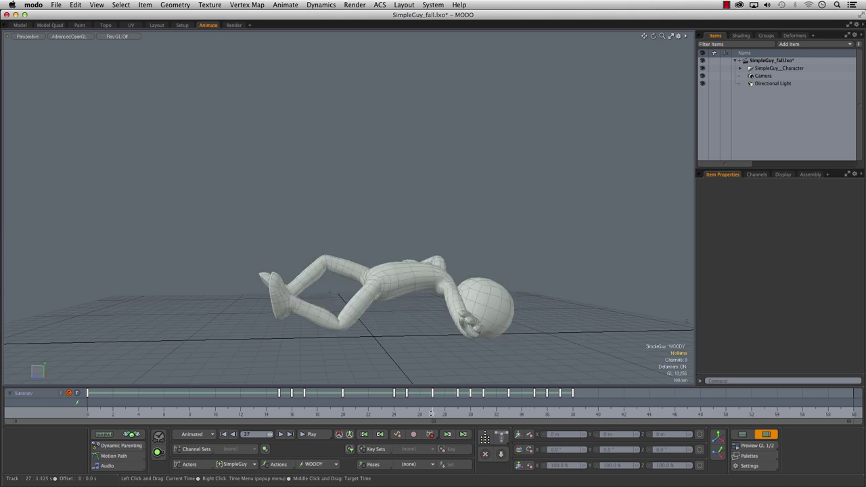
left_click_drag(492, 317, 447, 329, "alt")
left_click_drag(507, 332, 433, 333, "alt")
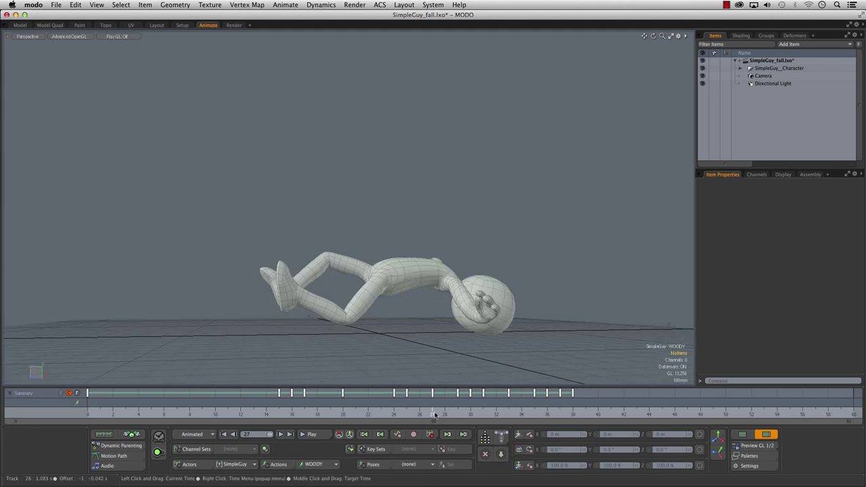
- Scrub through the rest of the WOODY action to frame 39 and play the whole fall from an angled view
left_click_drag(414, 411, 586, 414)
left_click_drag(464, 335, 420, 318, "alt")
left_click(310, 435)
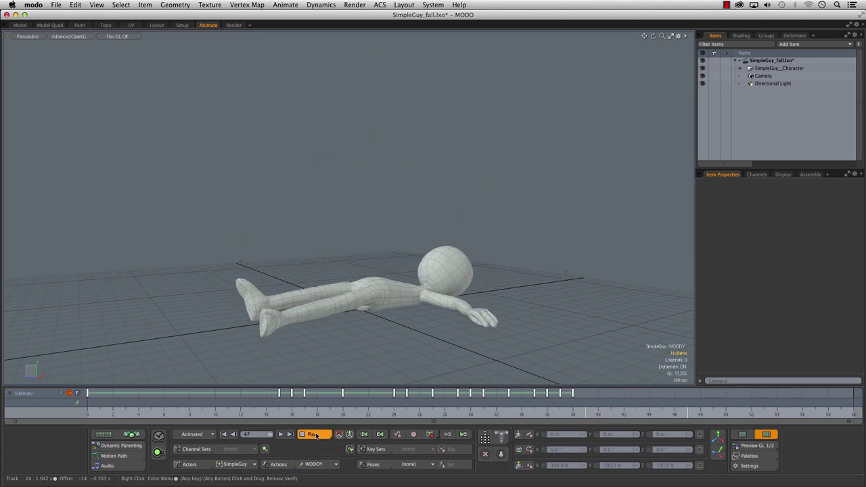
left_click(313, 435)
- Switch the SimpleGuy actor back to the MINE action and play it for comparison with WOODY
left_click(317, 466)
left_click(315, 448)
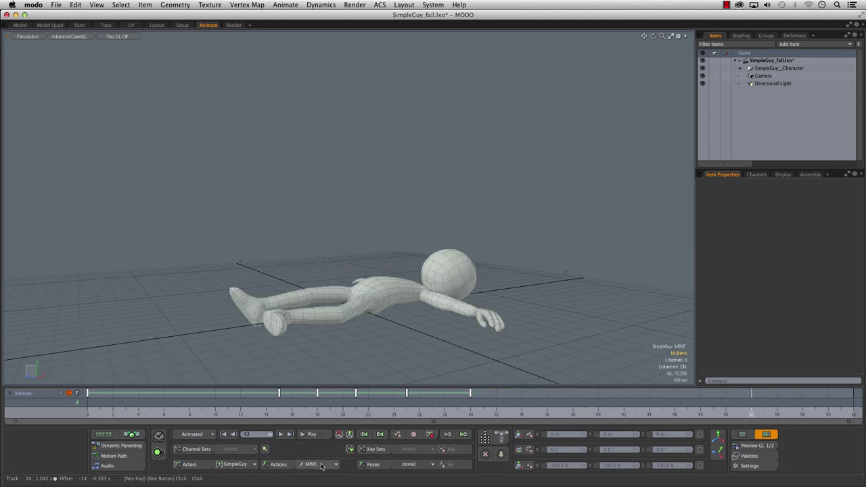
left_click(313, 437)
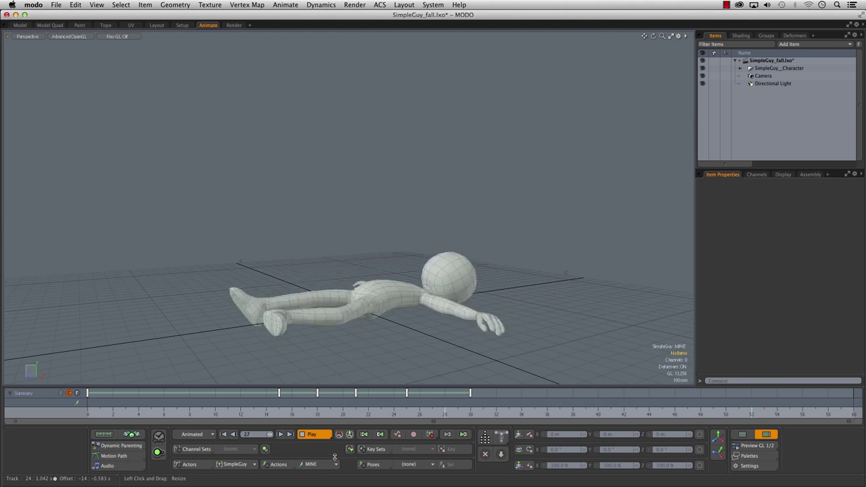
left_click(313, 435)
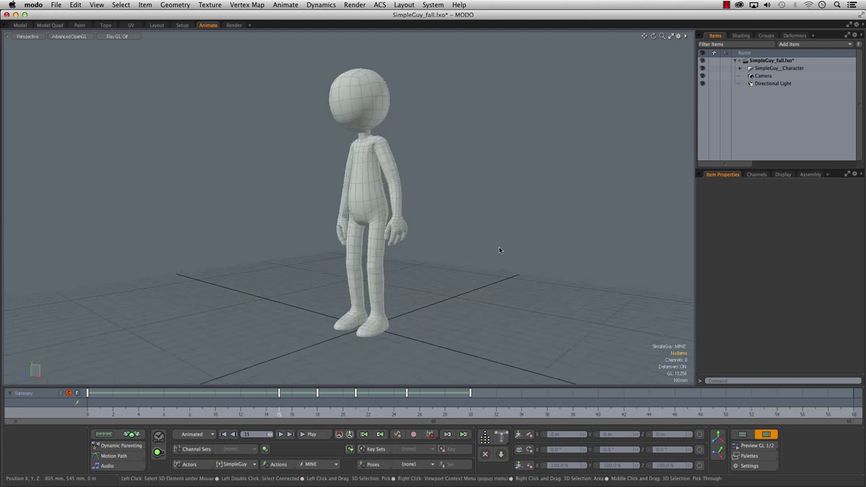